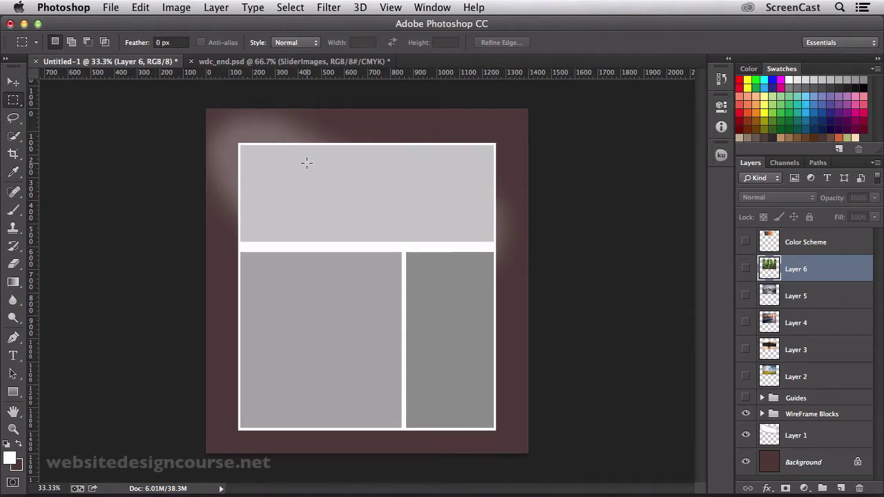
Step: Switch to Safari, browse the Flickr photostream for candidate images, and put the browser window away
key("super+Tab")
key("super+Tab")
key("super+Tab")
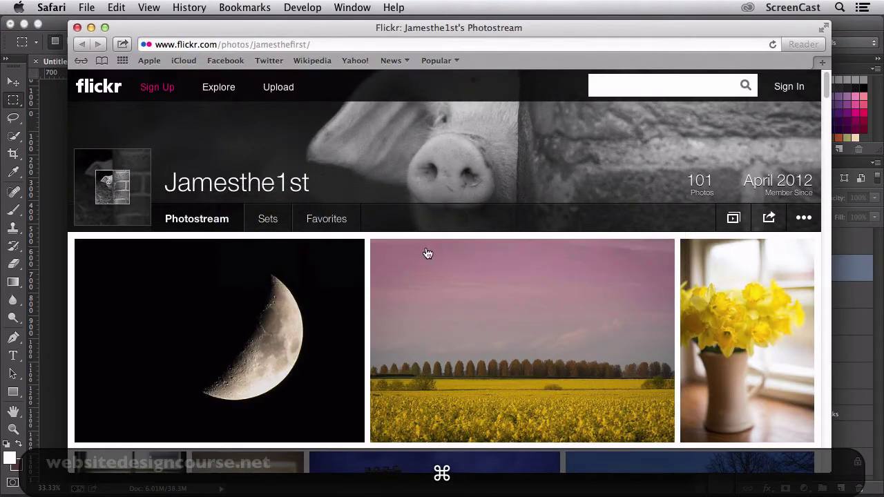
left_click(272, 46)
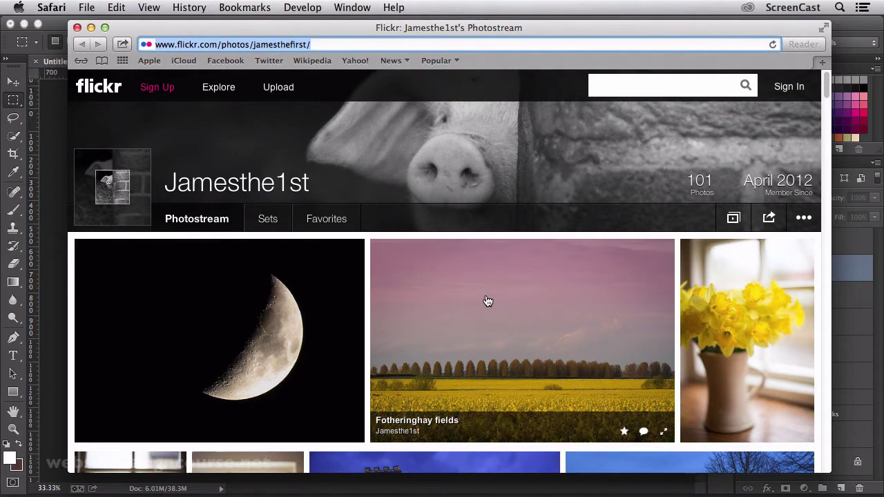
scroll(487, 301, "down", 2)
scroll(487, 301, "down", 5)
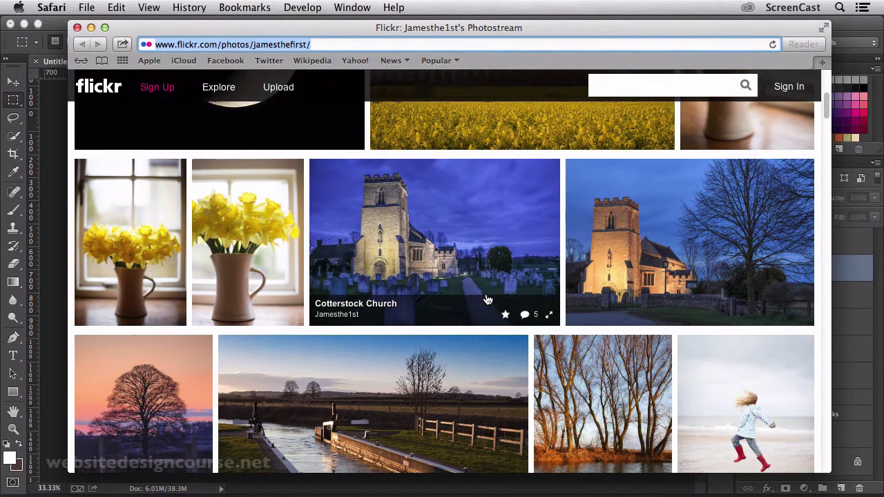
scroll(487, 301, "down", 10)
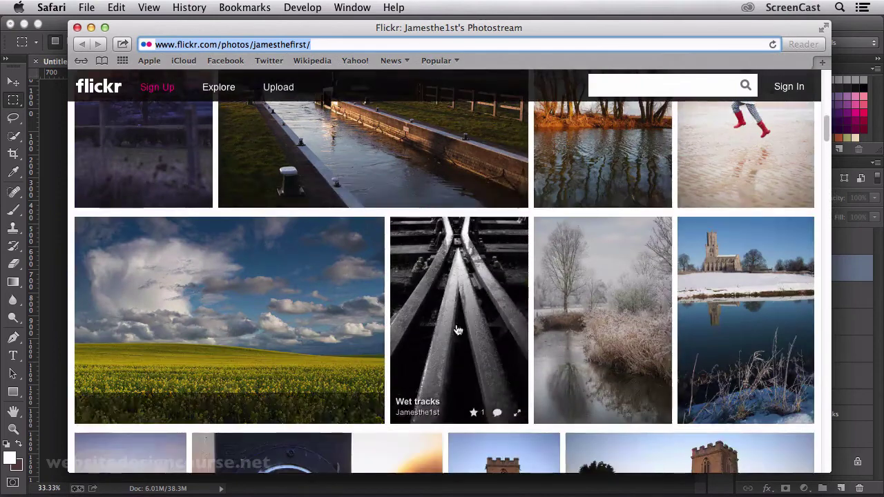
scroll(447, 342, "down", 7)
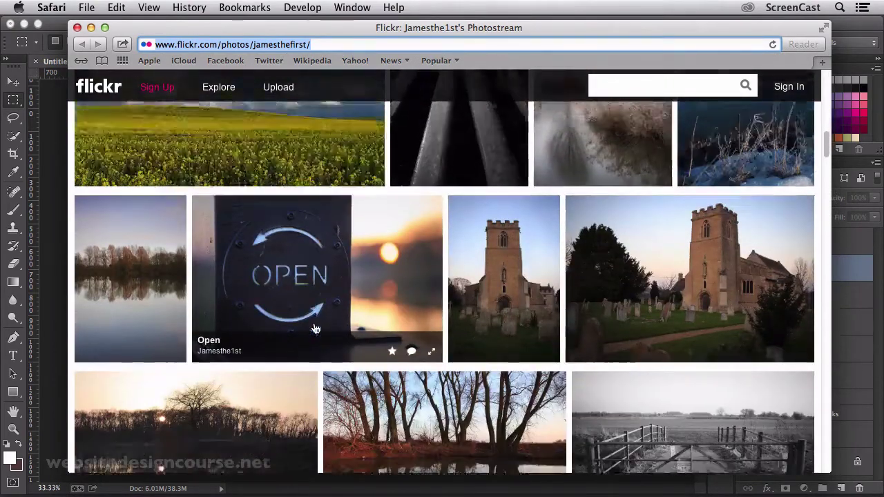
scroll(315, 329, "down", 4)
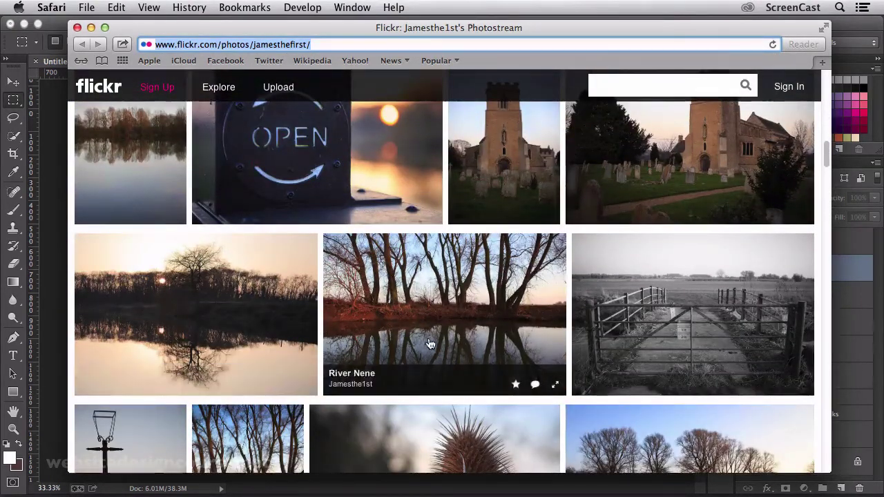
scroll(428, 343, "down", 5)
scroll(428, 340, "down", 4)
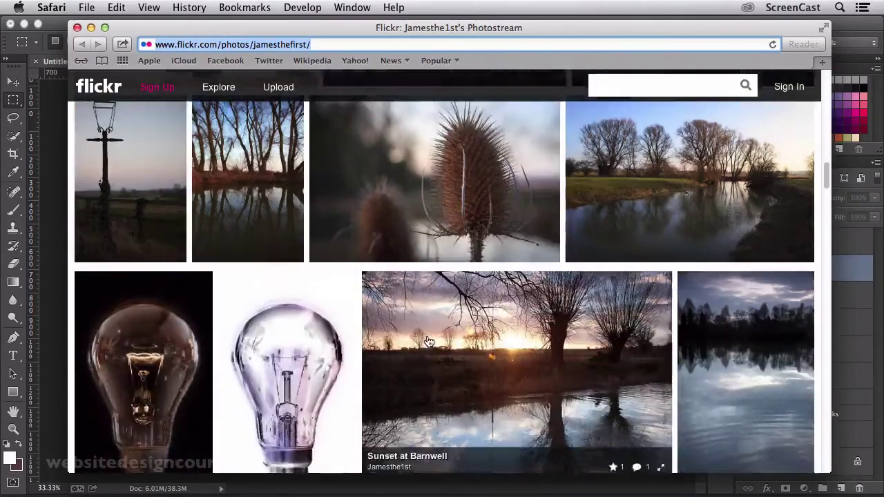
scroll(428, 341, "up", 20)
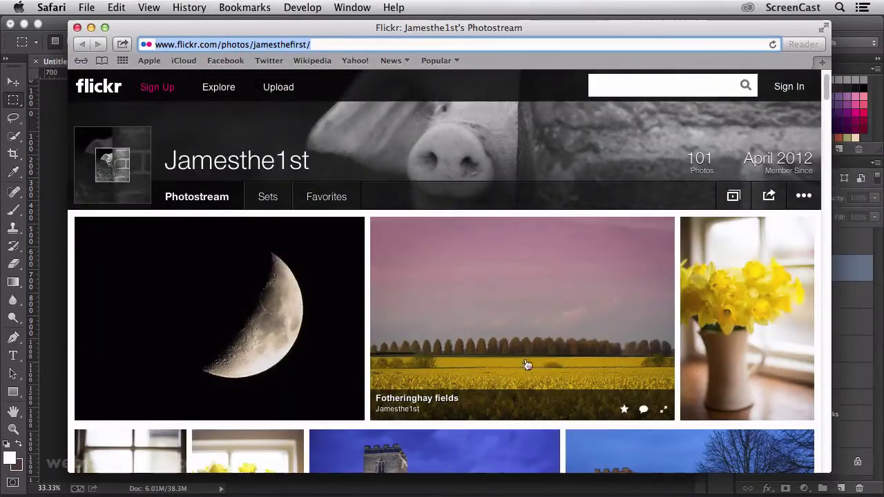
left_click(91, 27)
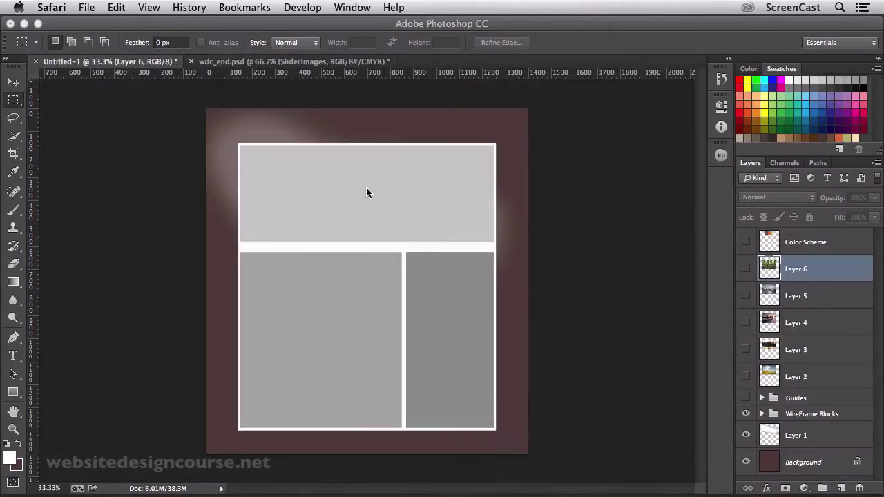
Step: Preview the photos on Layer 6, Layer 5, Layer 4, Layer 3 and Layer 2 one at a time, hiding each again
left_click(787, 272)
left_click(745, 269)
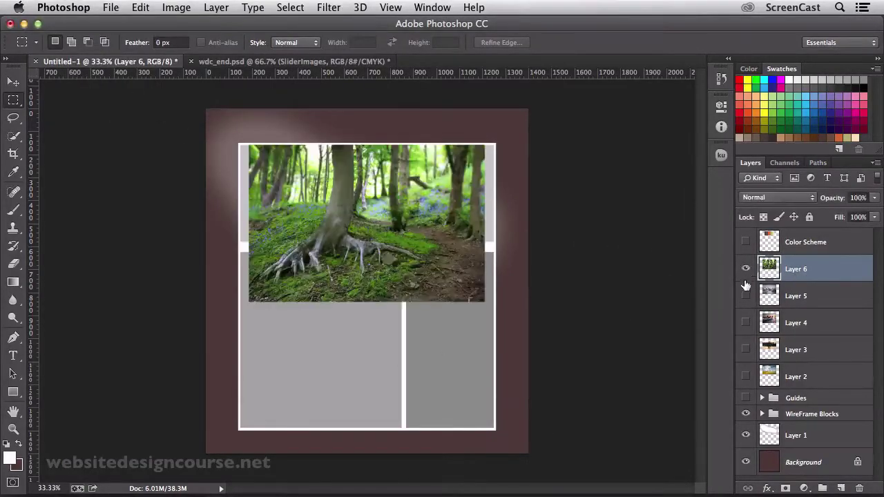
left_click(745, 268)
left_click(745, 268)
left_click(745, 269)
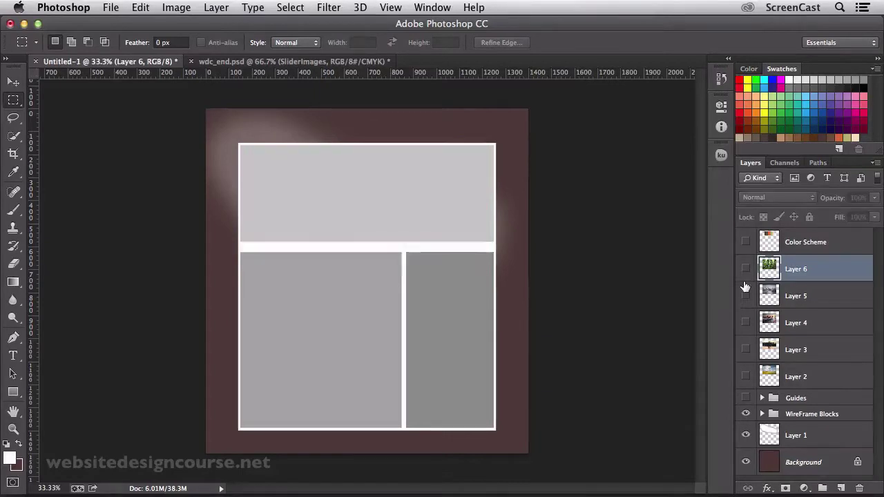
left_click(746, 296)
left_click(745, 295)
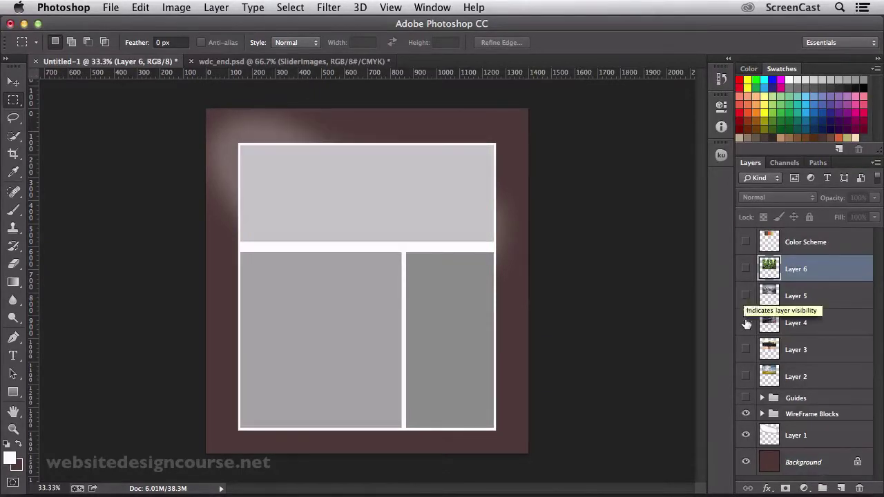
left_click(745, 322)
left_click(746, 323)
left_click(746, 349)
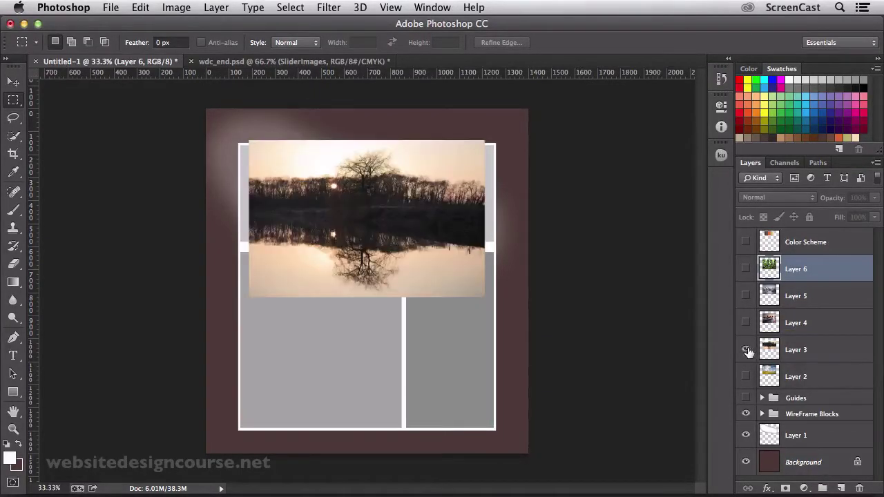
left_click(746, 350)
left_click(745, 377)
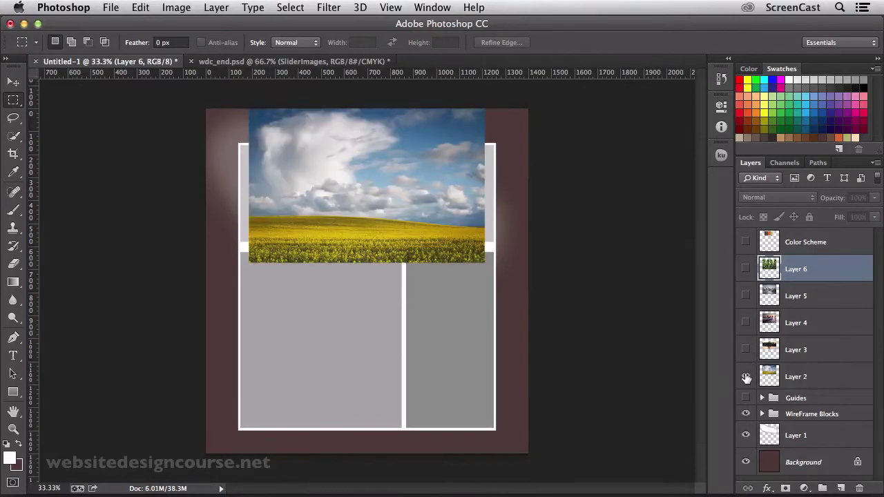
left_click(745, 377)
Step: Make the five photo layers, Layer 2 through Layer 6, visible
left_click(745, 322)
left_click(745, 295)
left_click(745, 268)
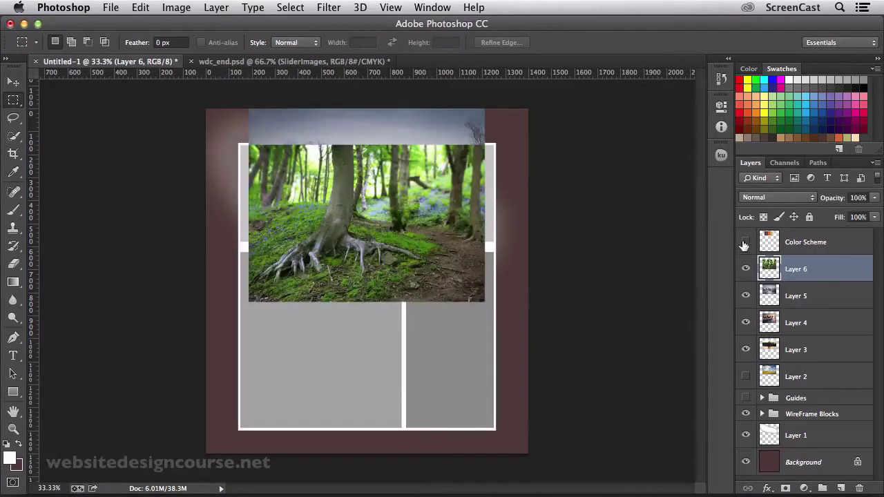
left_click(746, 349)
left_click(746, 377)
left_click(109, 7)
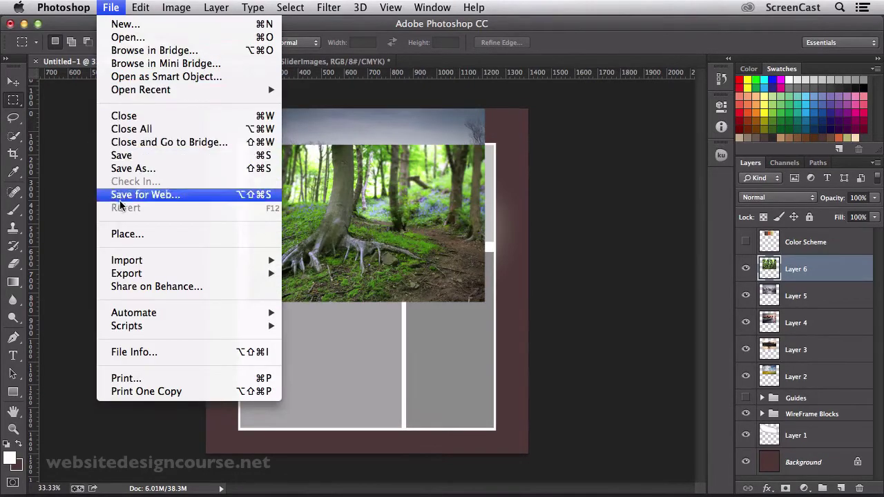
left_click(128, 232)
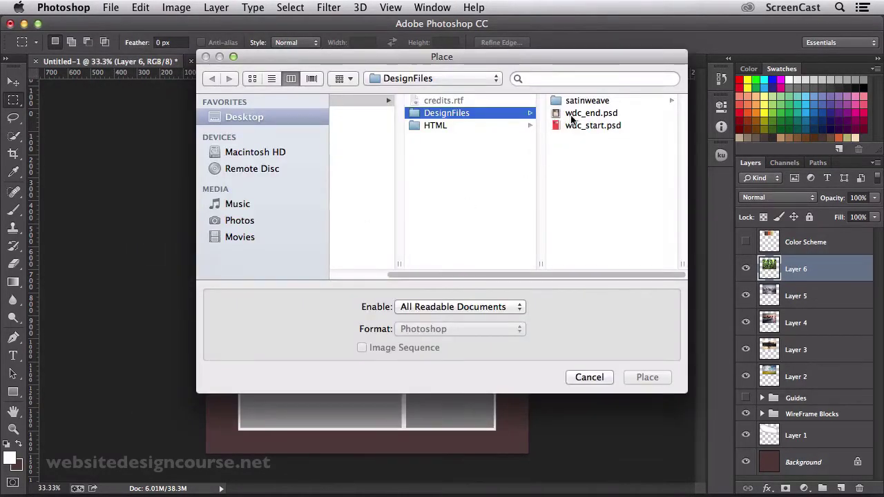
left_click(588, 376)
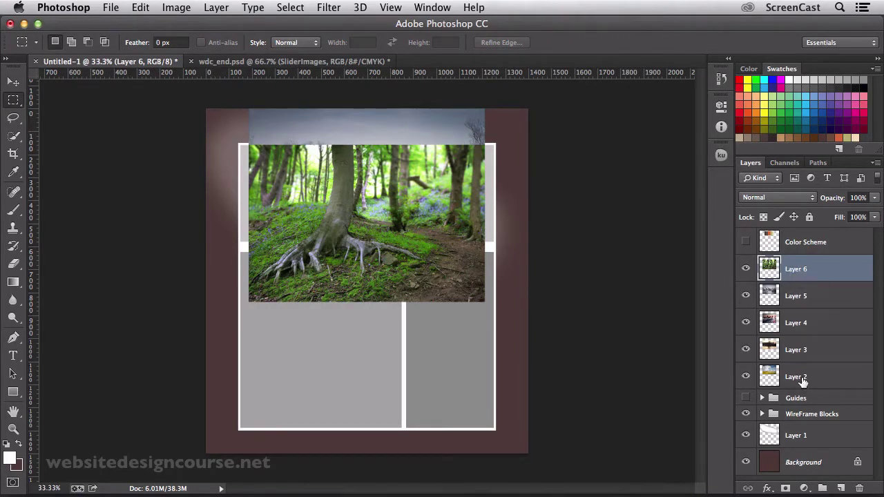
Step: Select the photo layers from Layer 2 through Layer 6 and group them
left_click(801, 376)
left_click(798, 350)
left_click(799, 319)
left_click(797, 295)
left_click(798, 269)
left_click(798, 376, "shift")
key("super+g")
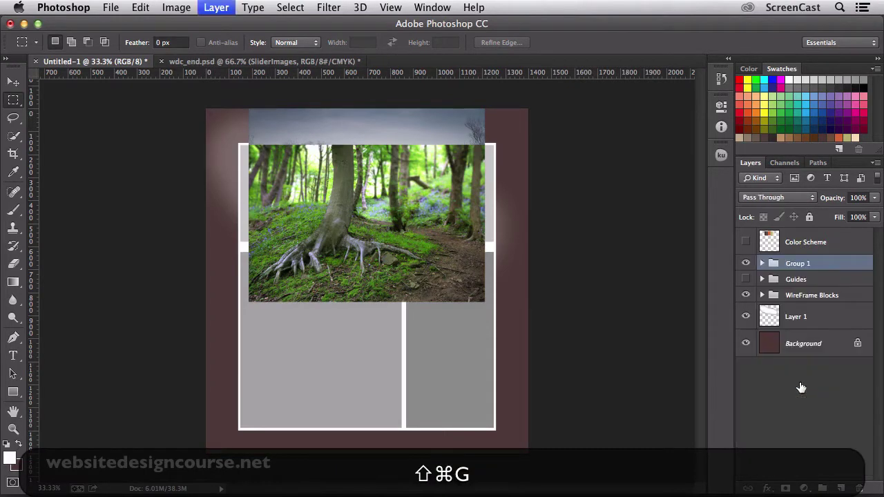
Step: Rename the new photo group as Featured Images
double_click(799, 267)
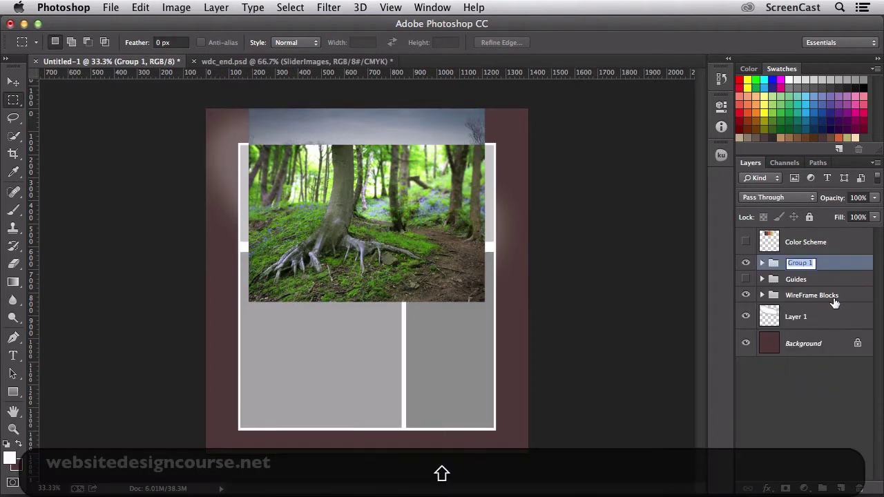
type("Featured Images")
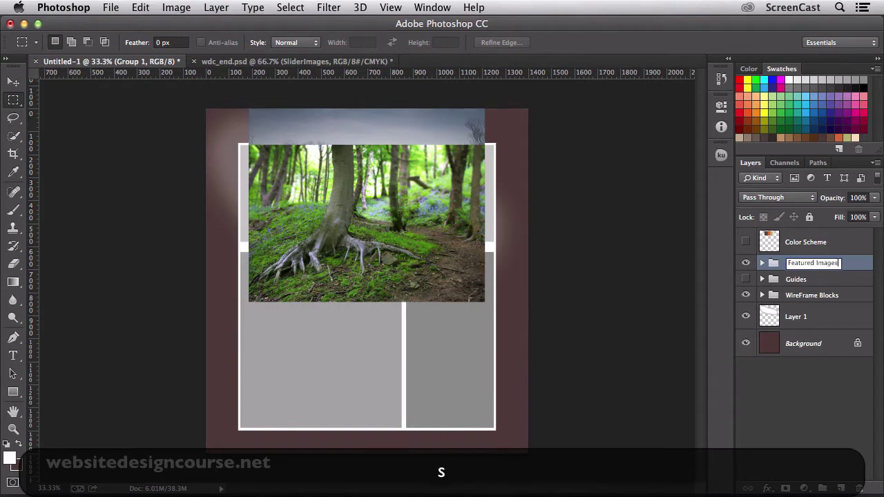
key("Return")
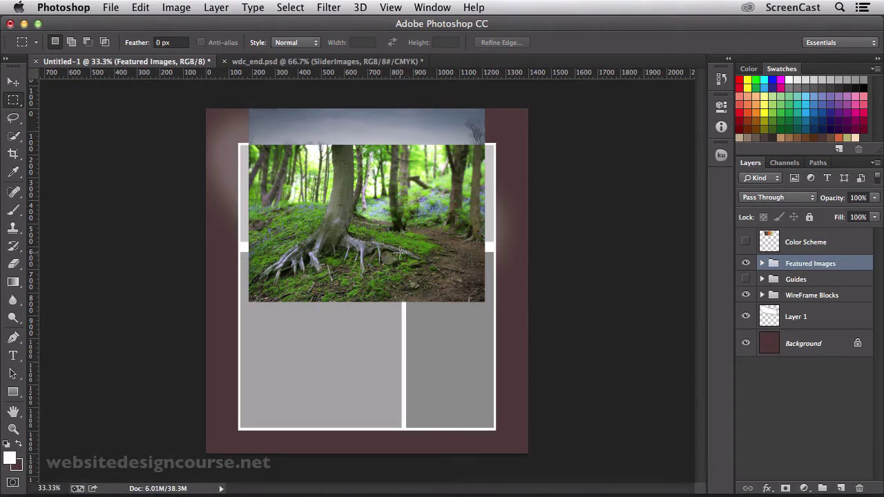
Step: Hide the Featured Images group to inspect the wireframe beneath it, and show the group again
left_click(746, 264)
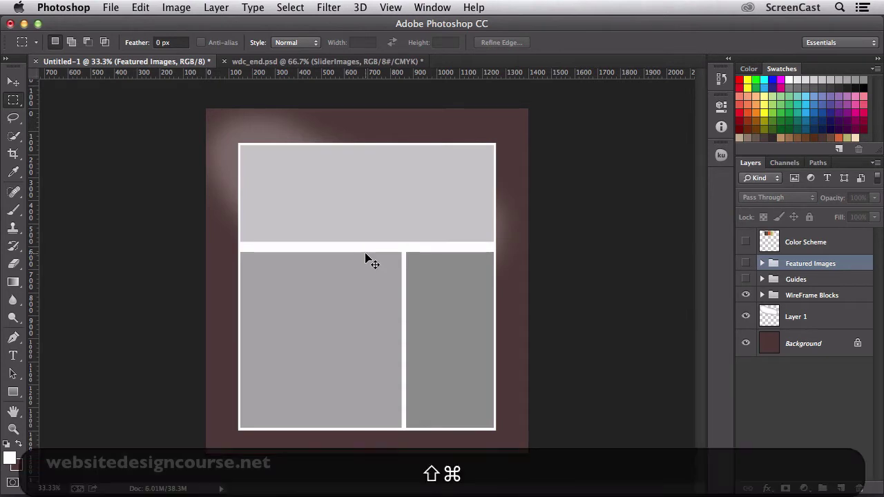
key("shift+super+i")
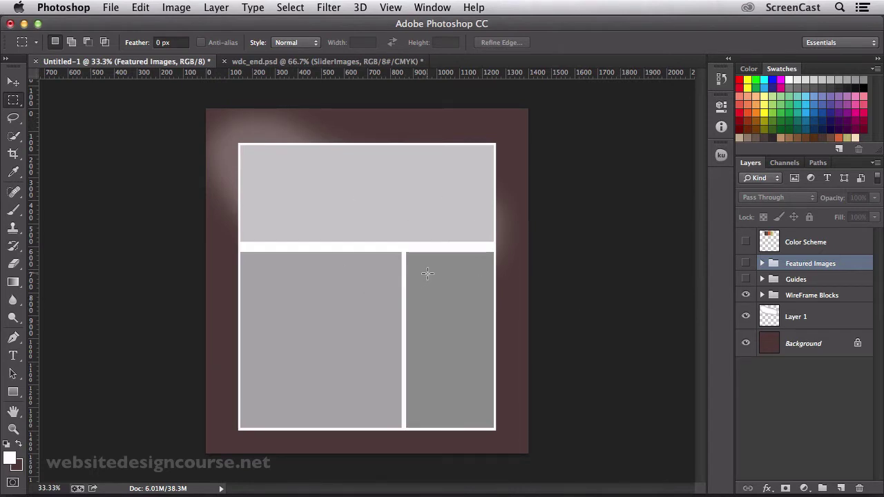
left_click(746, 265)
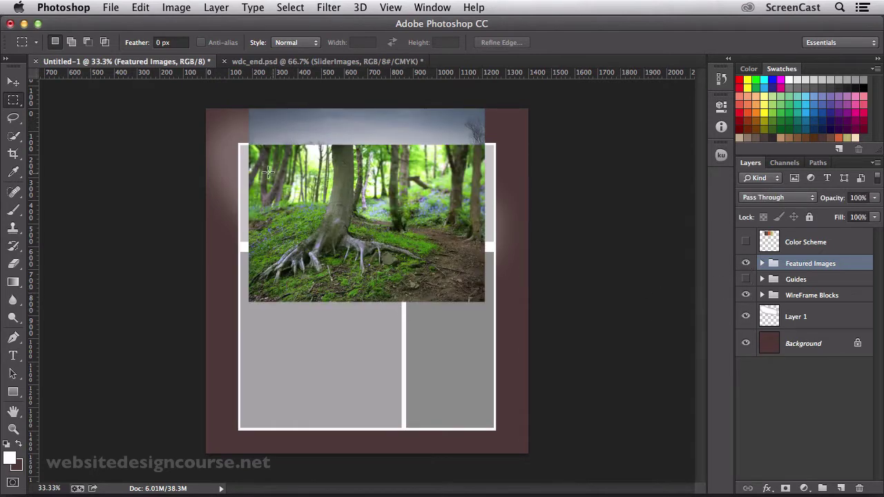
Step: Examine both side edges of the forest photo against the wireframe at 100% zoom, and return to 33.3%
key("z")
left_click(489, 189)
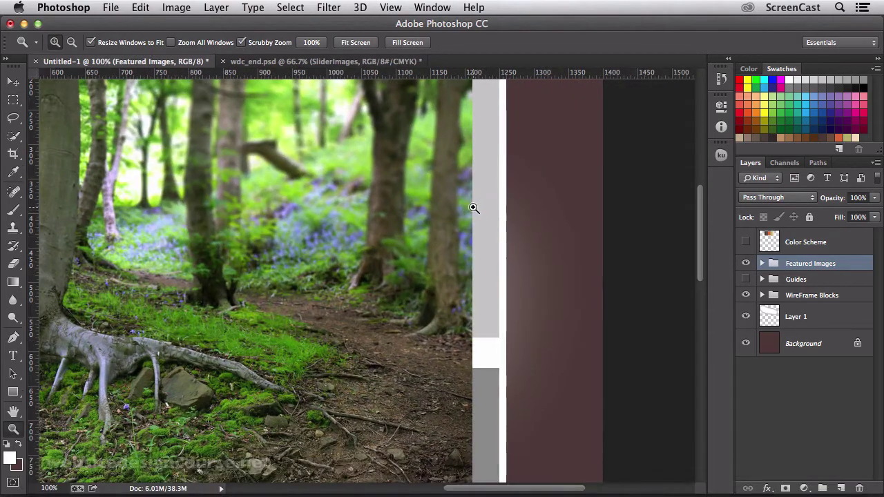
key("space")
left_click_drag(486, 189, 444, 257)
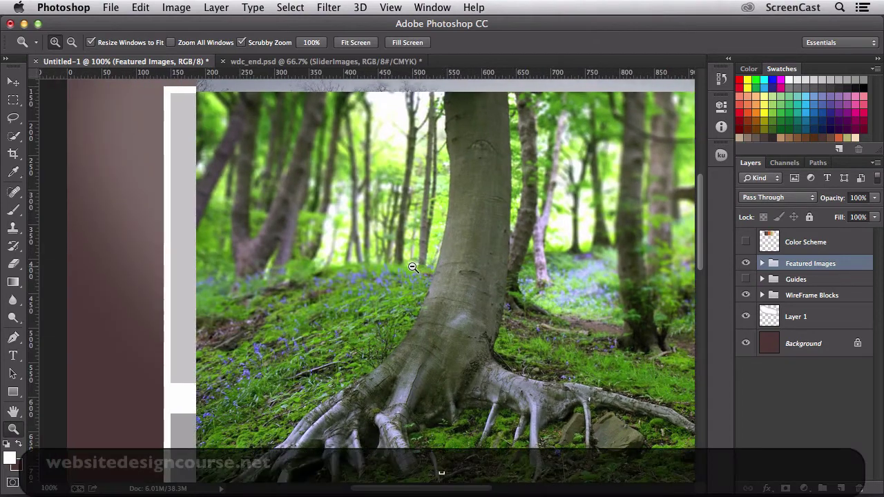
left_click(421, 267, "alt")
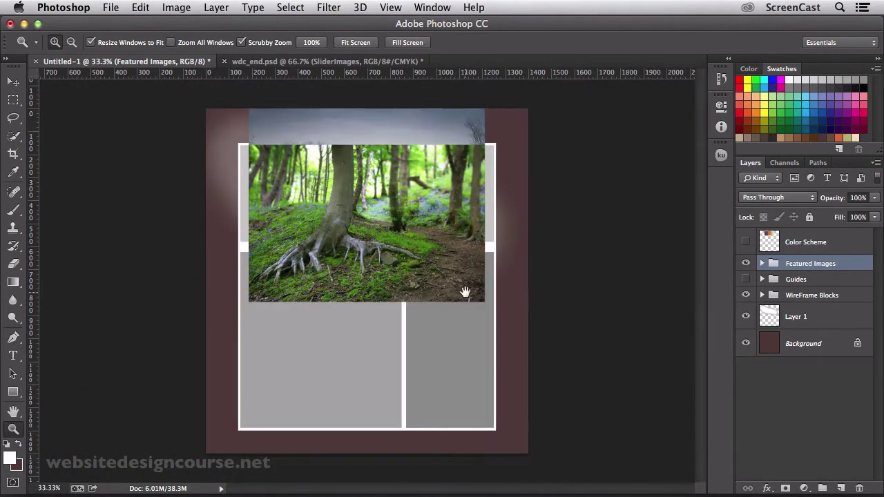
Step: In wdc_end.psd, outline the area across the featured slider's full width with a rectangular marquee, and deselect it
left_click(268, 62)
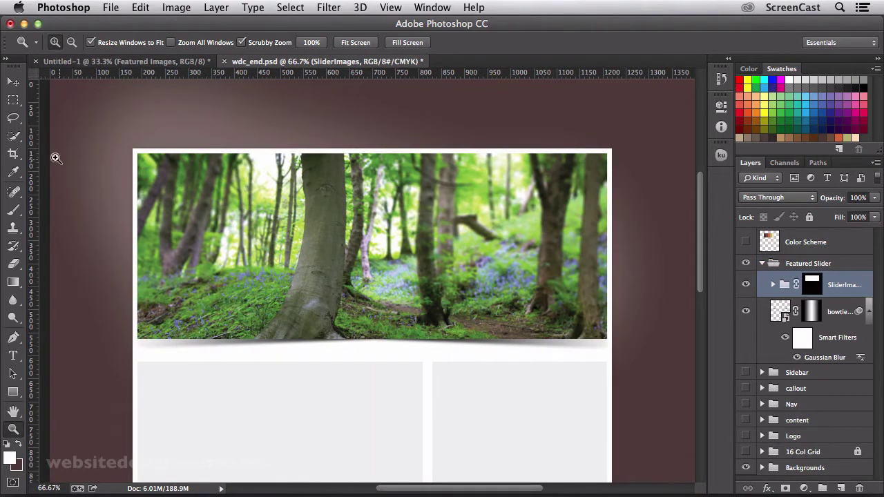
left_click(13, 100)
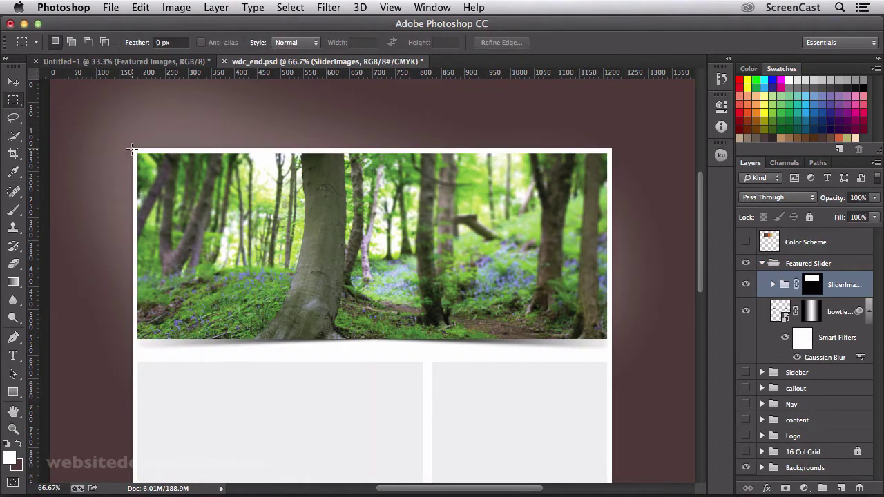
left_click_drag(132, 148, 610, 274)
key("super+d")
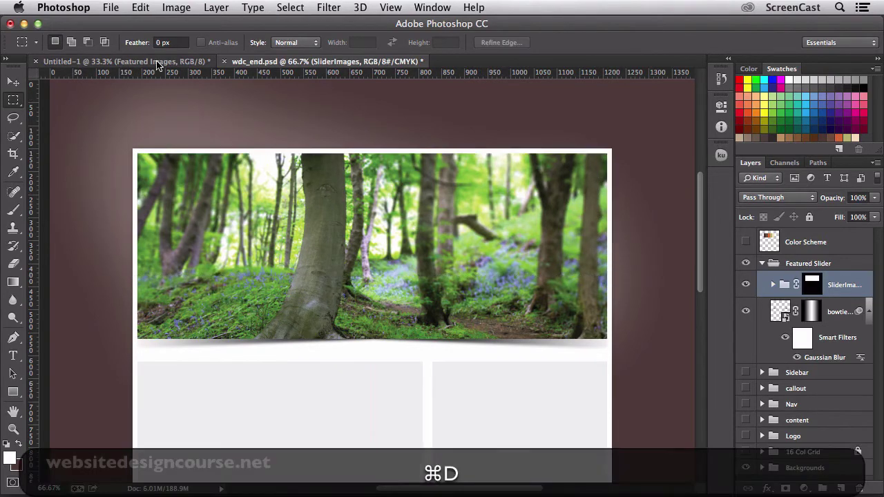
Step: In the Untitled-1 document, outline the upper area across the full wireframe width with a rectangular marquee, and deselect it
left_click(157, 62)
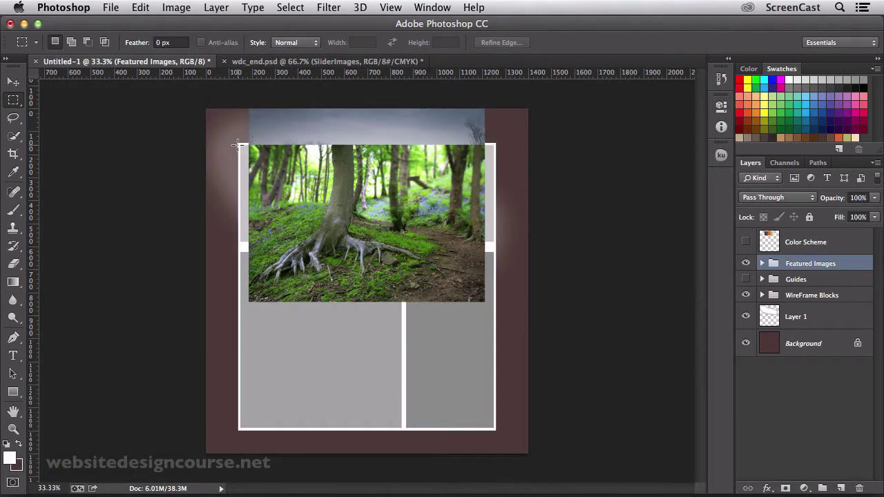
left_click_drag(238, 145, 493, 228)
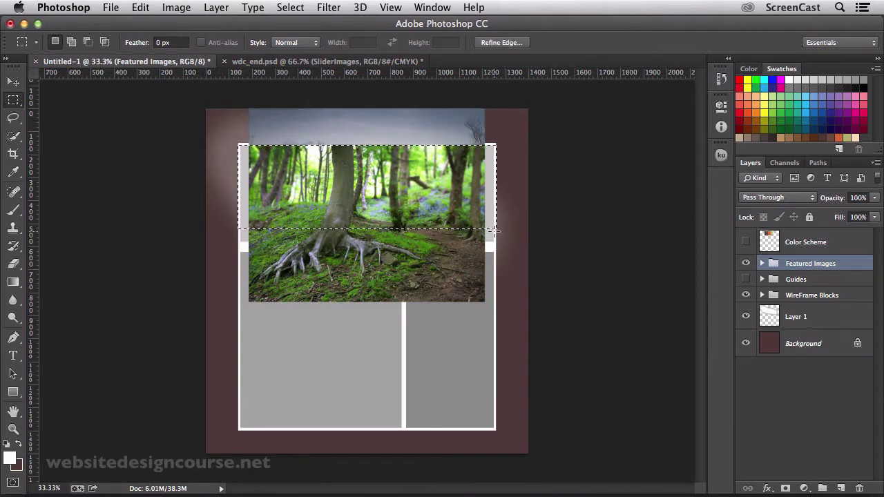
key("super+d")
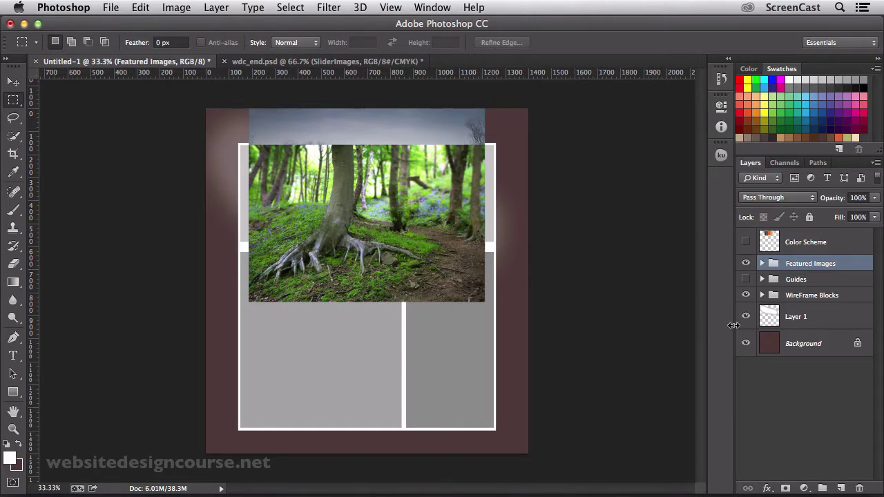
Step: Show the Guides layer group and expand the WireFrame Blocks group to list its layers
left_click(746, 279)
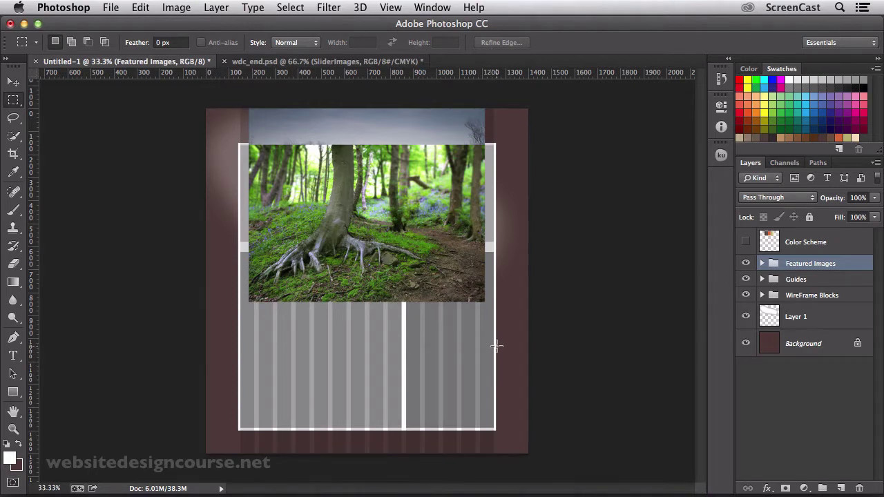
left_click(762, 295)
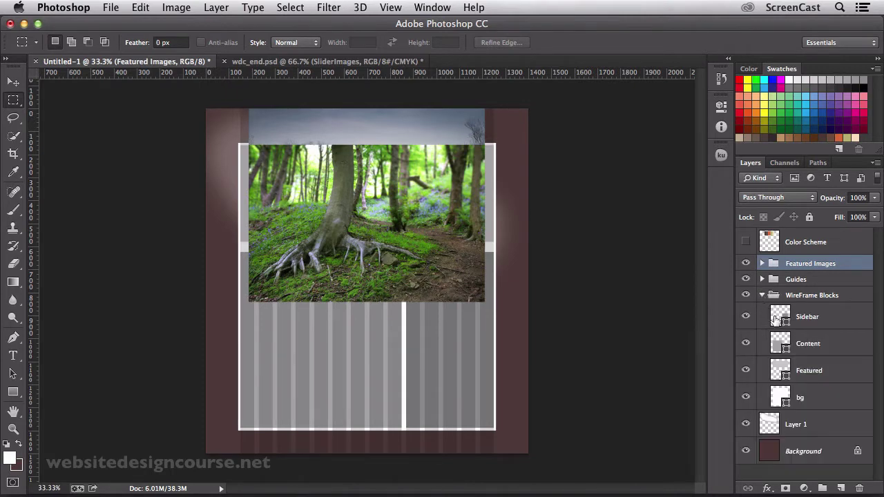
left_click(776, 319)
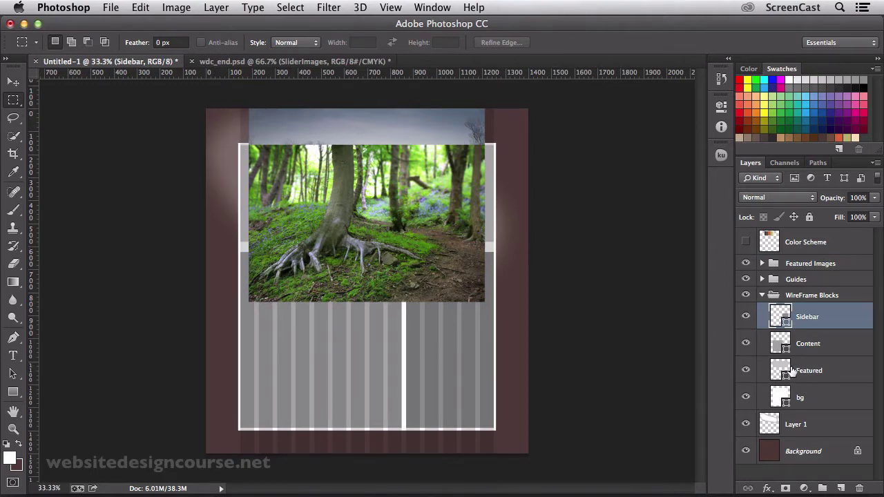
key("shift")
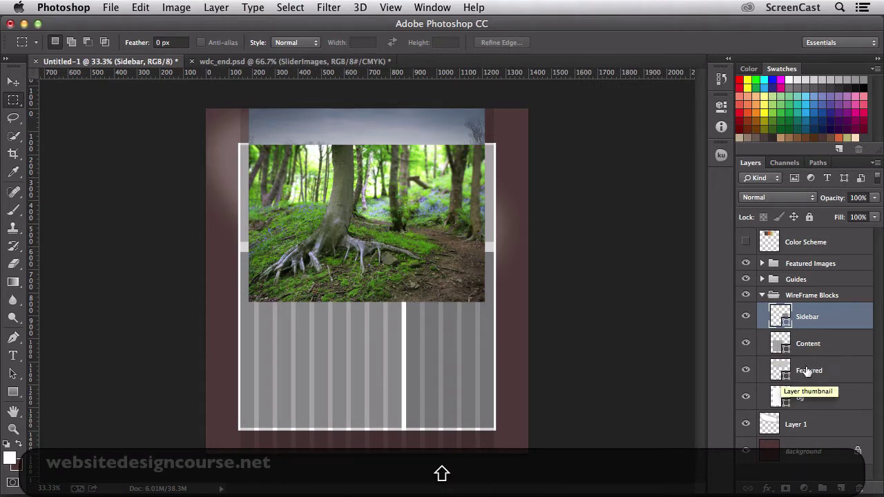
left_click(776, 398)
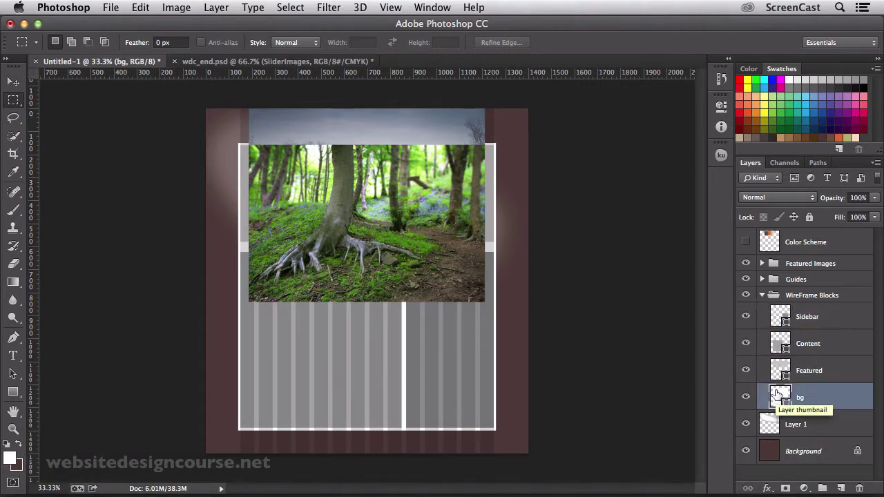
left_click(811, 372, "shift")
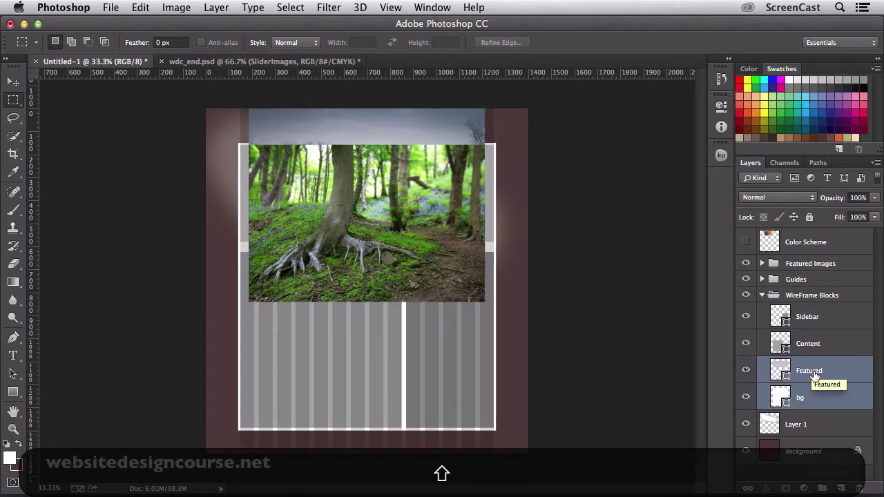
left_click(807, 319, "shift")
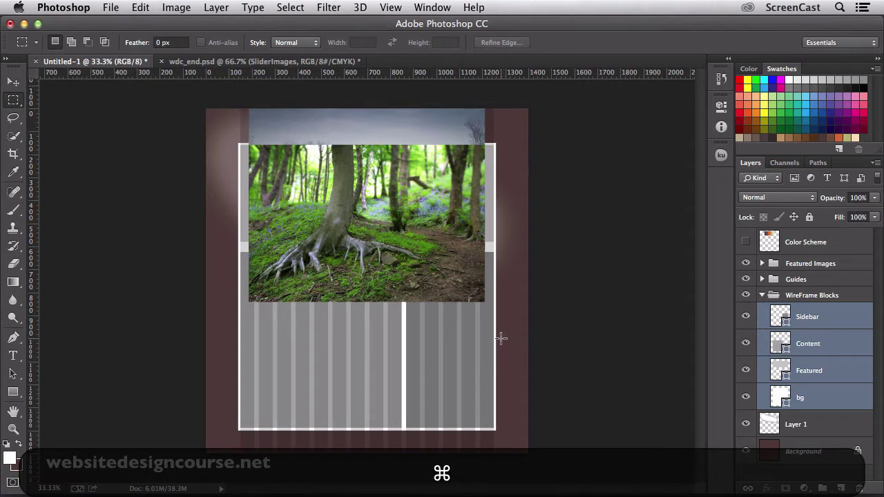
key("super+t")
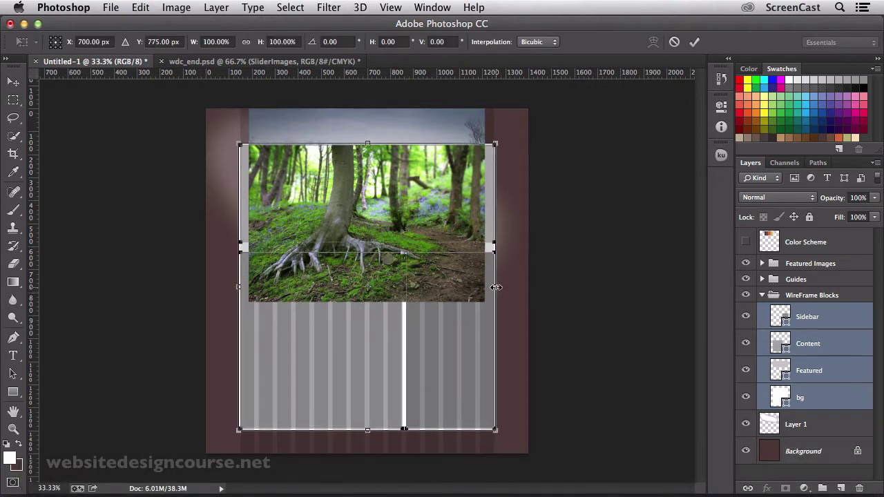
left_click(674, 41)
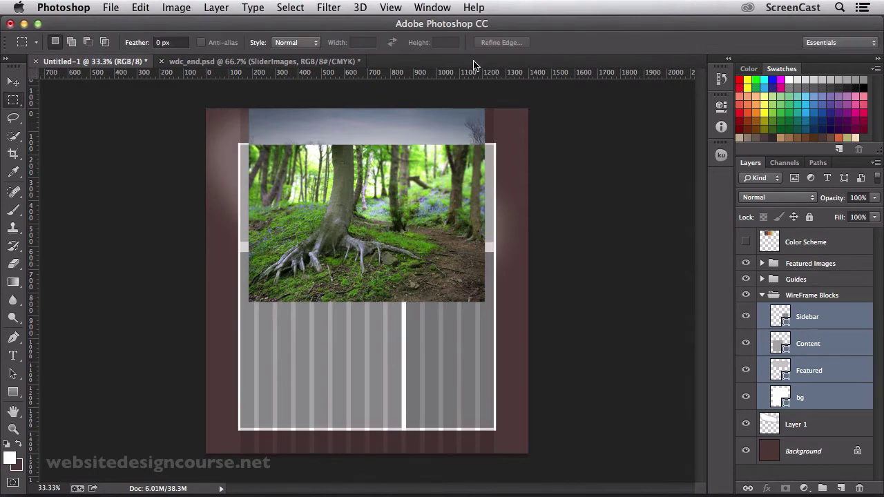
Step: Enable snapping and display the document's guides, with the wireframe's right edge in view at 100% zoom
left_click(389, 9)
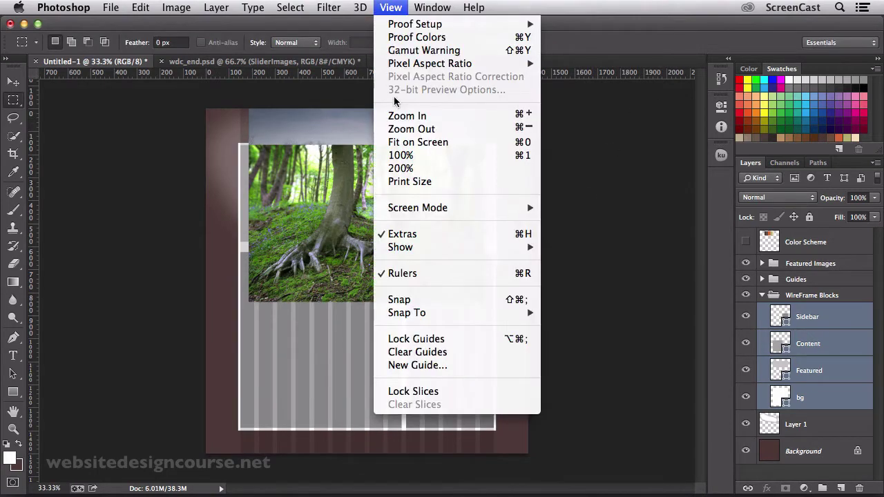
left_click(405, 305)
key("z")
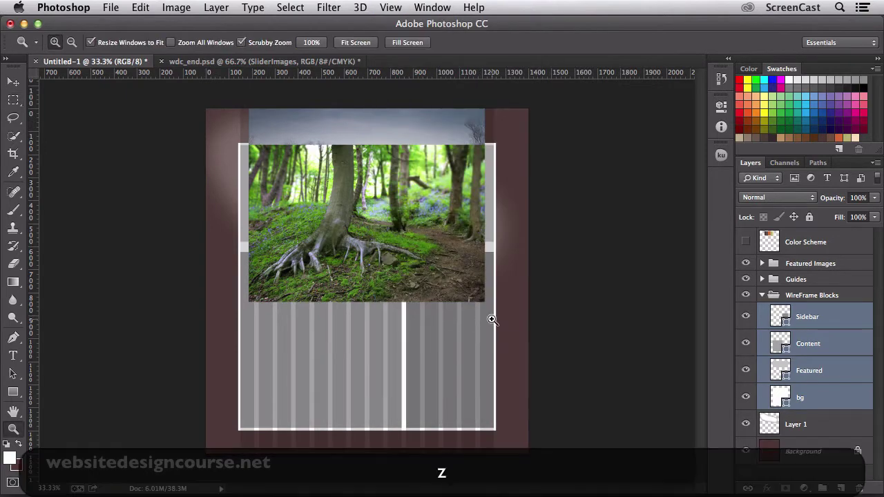
left_click(491, 317)
left_click(491, 318)
left_click(505, 307)
scroll(493, 345, "up", 5)
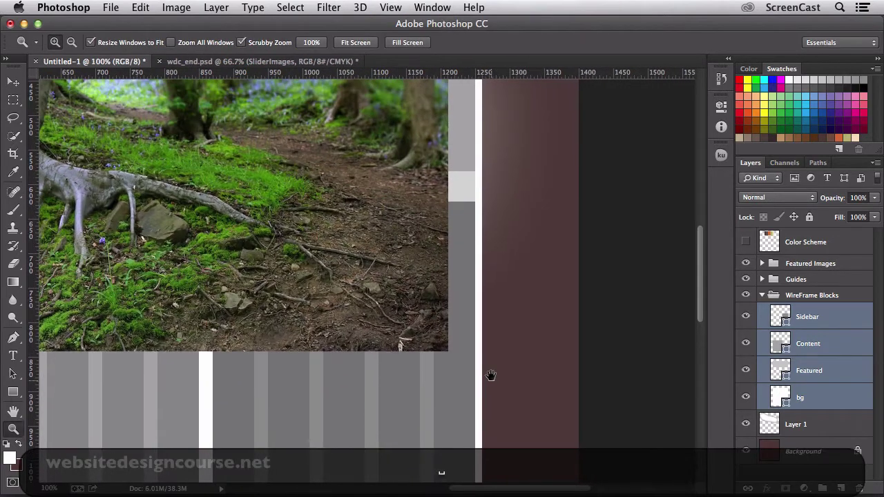
scroll(504, 382, "left", 2)
key("super+semicolon")
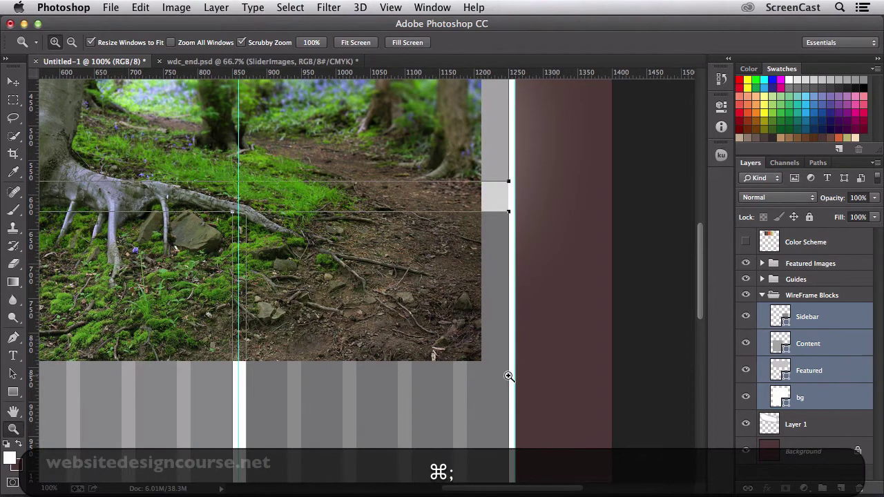
Step: Try placing a vertical guide in the wireframe's last column gutter, and undo that placement
left_click_drag(33, 323, 459, 336)
key("super+z")
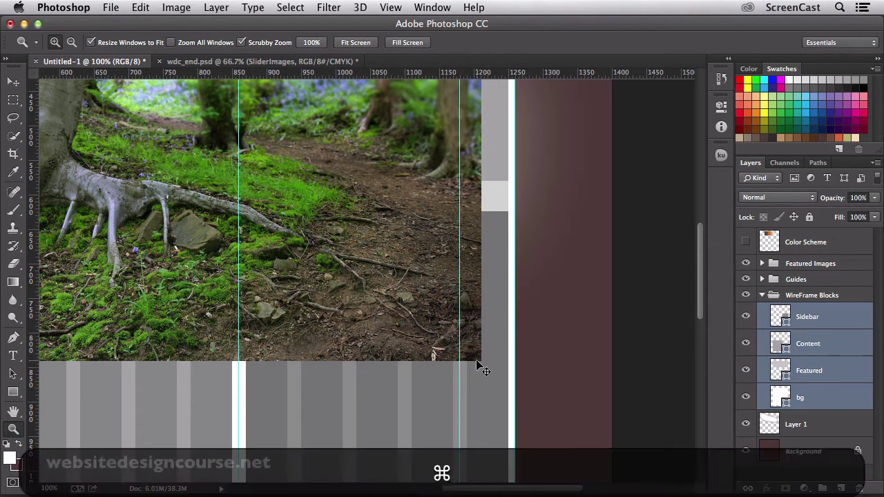
Step: Display the grid and place a vertical guide at about 1180 px, centered in the wireframe's last column gutter
left_click(382, 7)
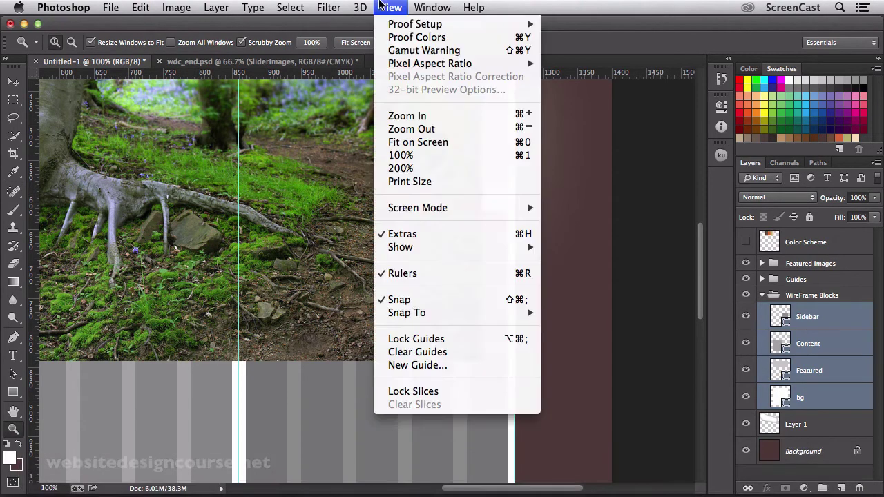
mouse_move(422, 246)
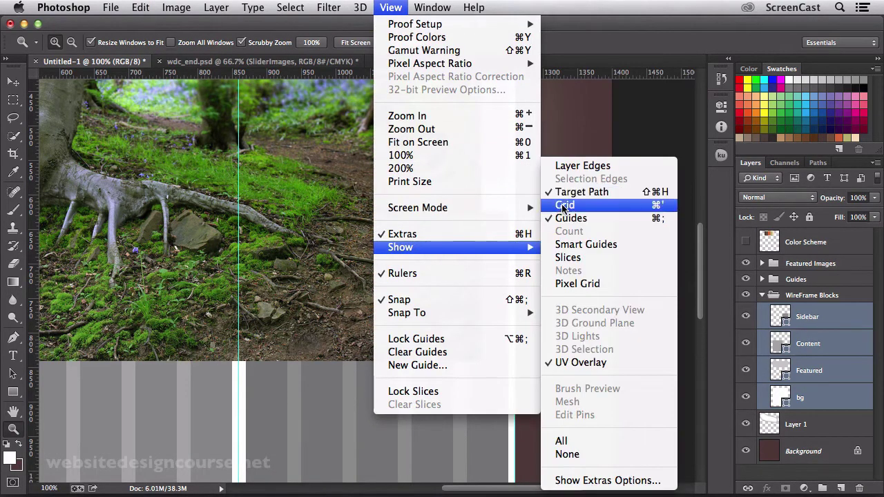
left_click(618, 206)
left_click(467, 387)
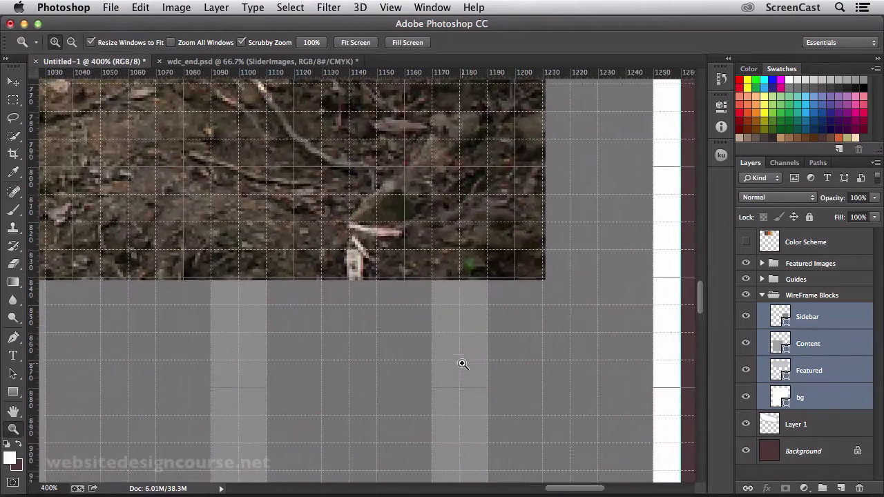
left_click_drag(35, 355, 462, 365)
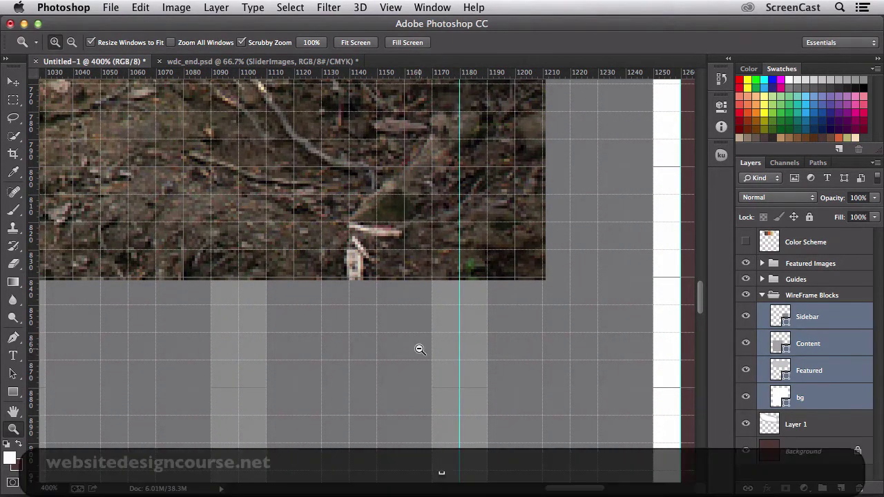
left_click(416, 350, "alt")
left_click(417, 349, "alt")
left_click(417, 350, "alt")
left_click(417, 350, "alt")
left_click(416, 349, "alt")
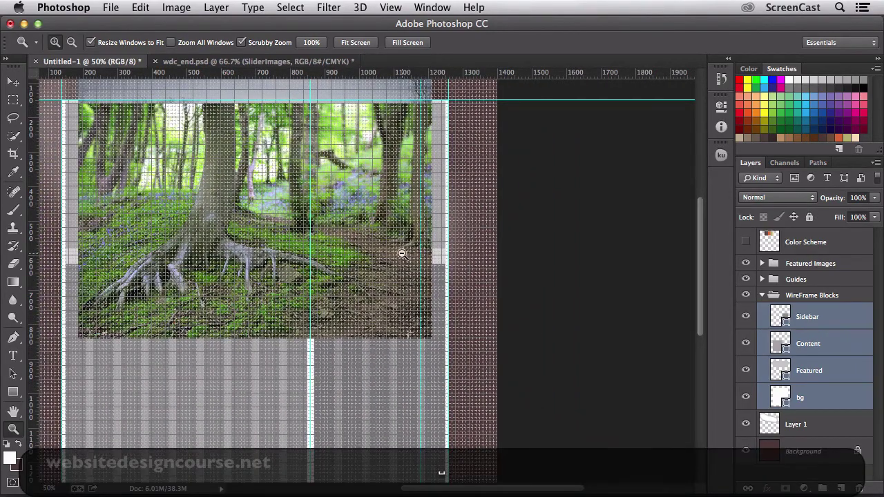
left_click(403, 253, "alt")
left_click(809, 317)
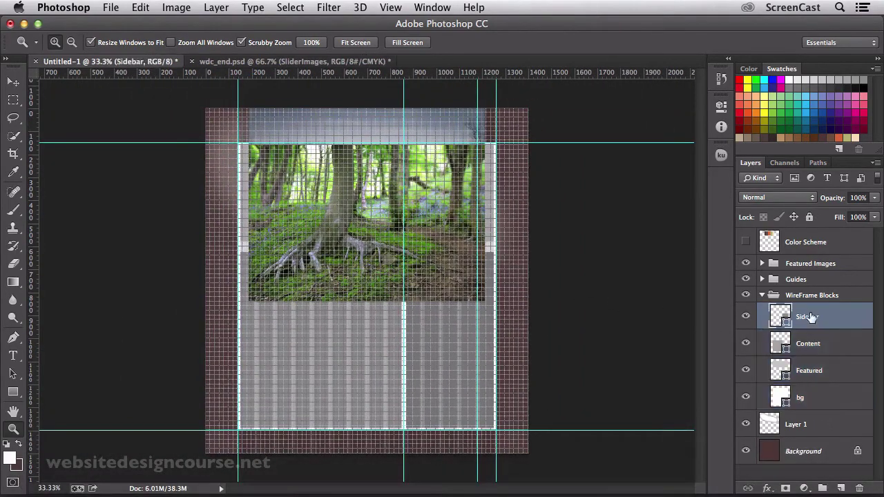
left_click(817, 397)
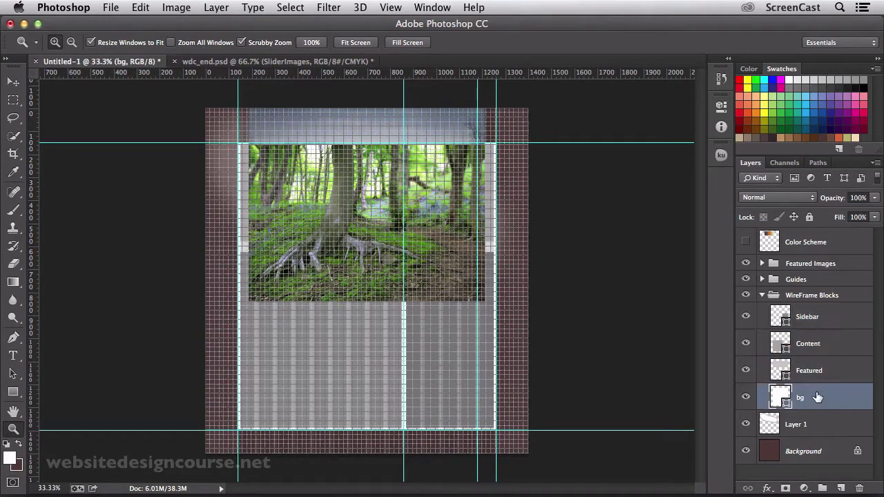
left_click(820, 374, "shift")
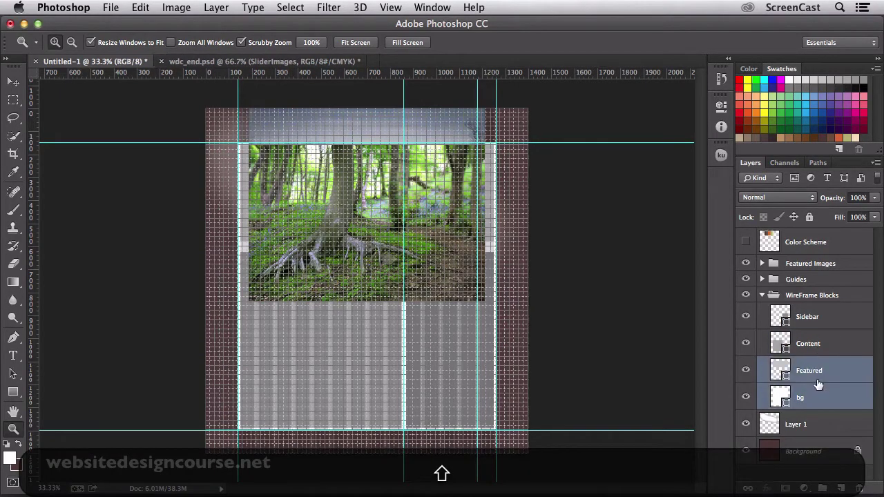
left_click(813, 319, "shift")
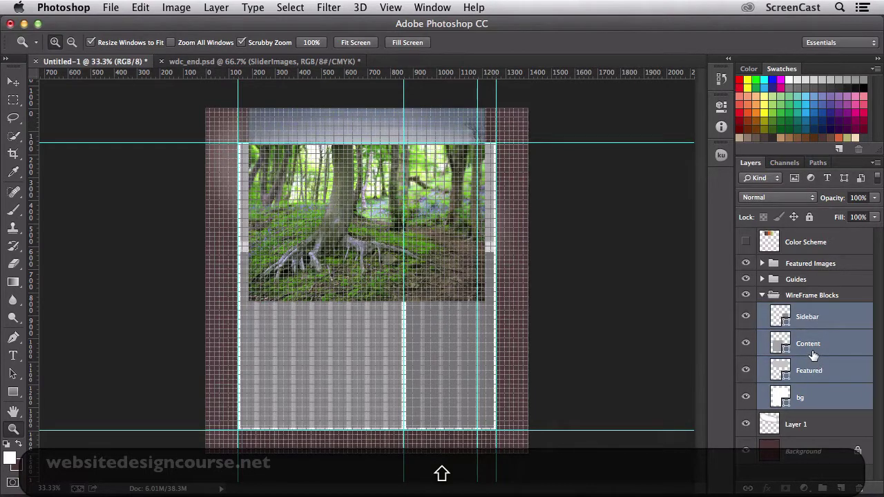
Step: Narrow the Sidebar, Featured and bg blocks together to 92.86% width, bringing their right edge to the 1180 px guide
left_click(809, 395)
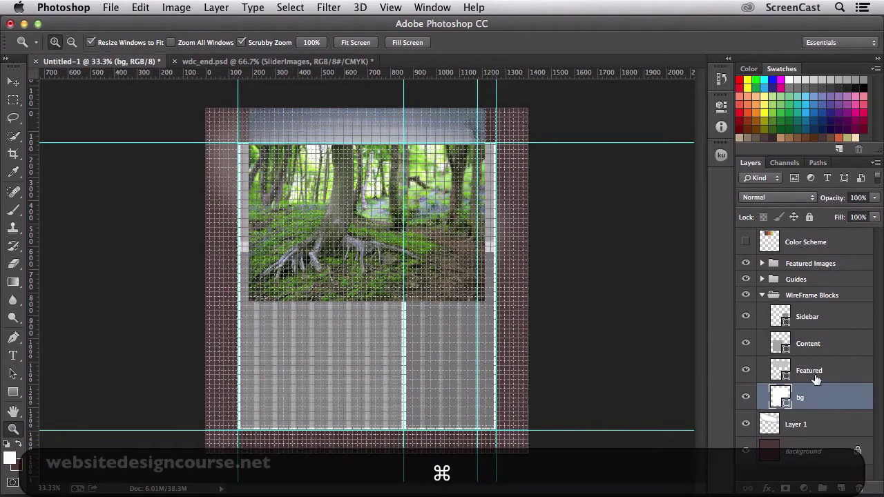
left_click(817, 373, "super")
left_click(809, 322, "super")
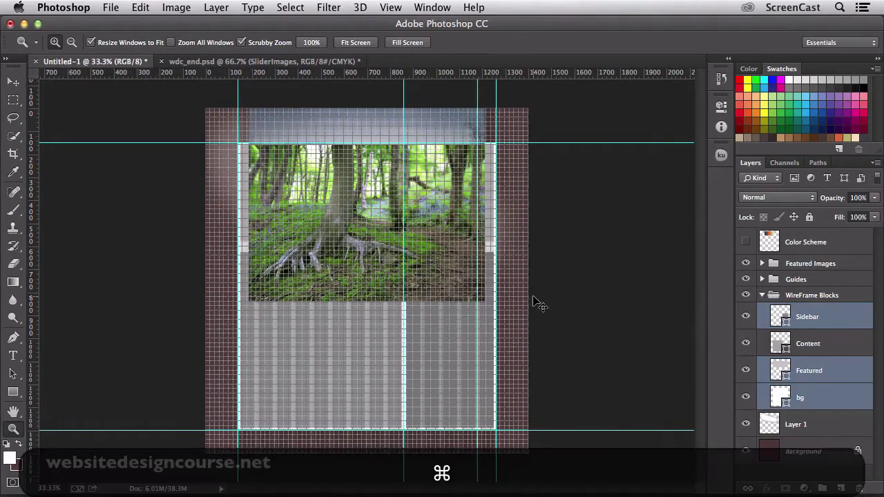
key("super+t")
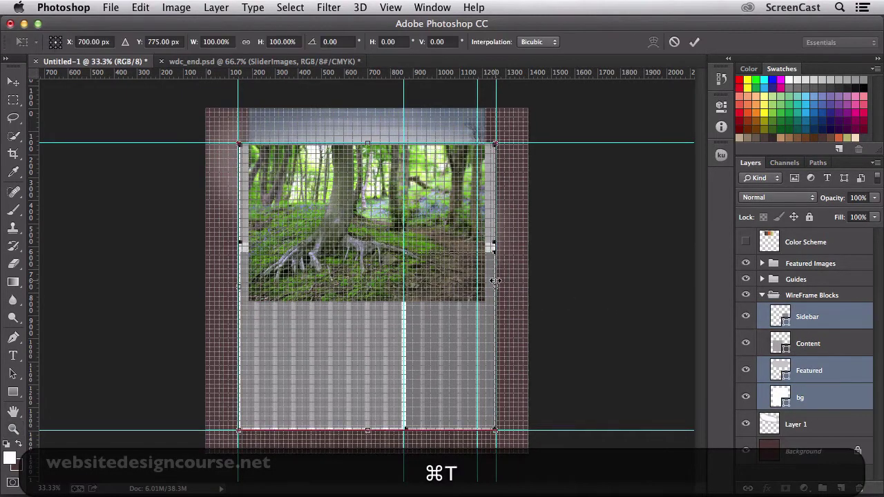
left_click_drag(495, 283, 478, 287)
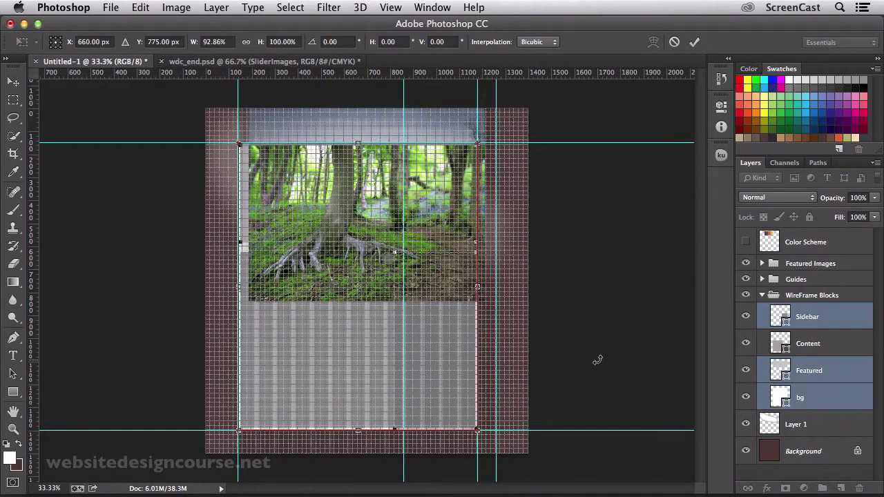
key("super+Return")
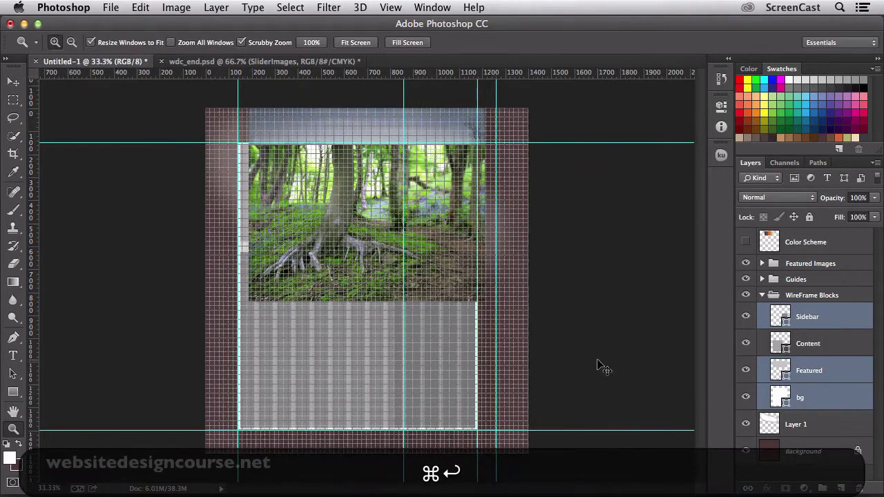
left_click(796, 337)
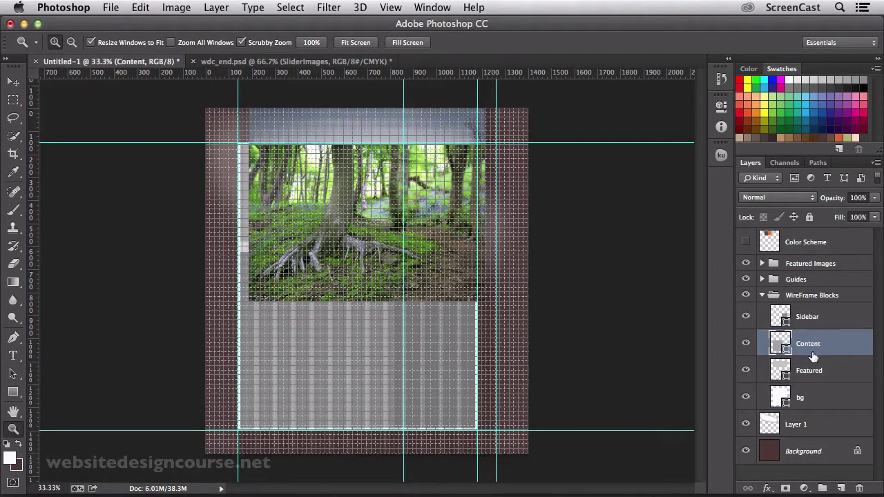
key("super+t")
key("z")
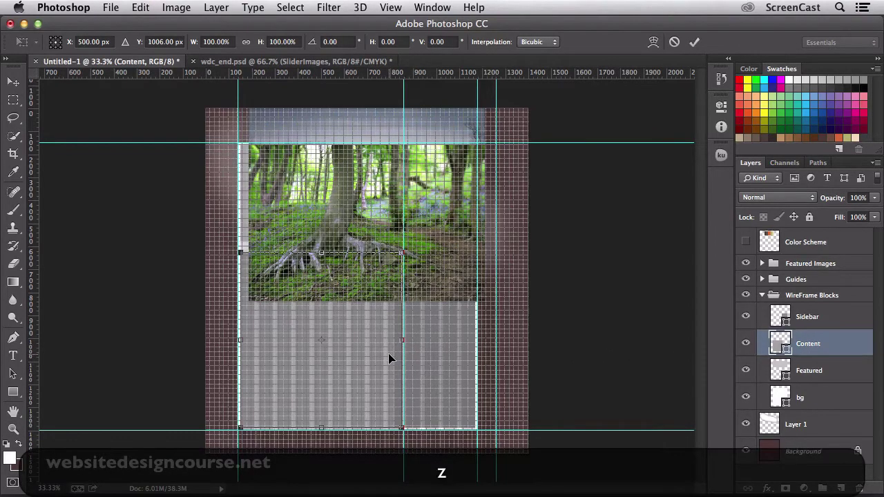
left_click(674, 43)
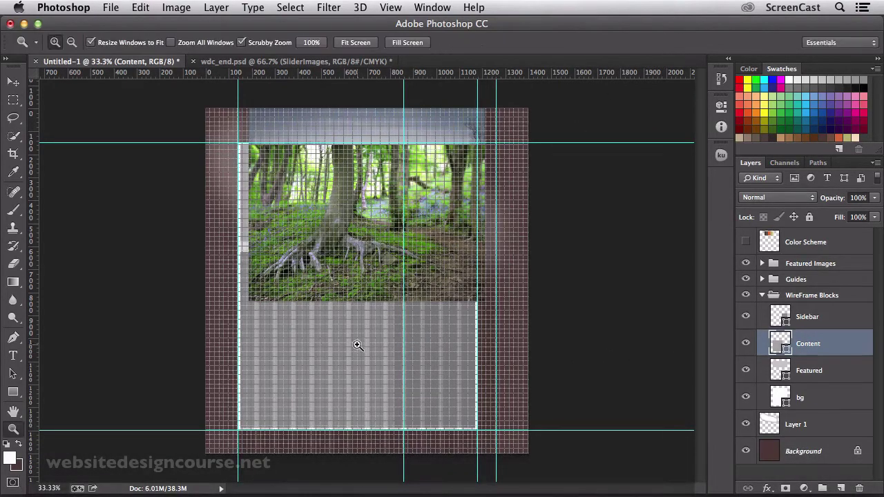
Step: Move the vertical guide between the content and sidebar one column to the left, to about 780 px
left_click(371, 343)
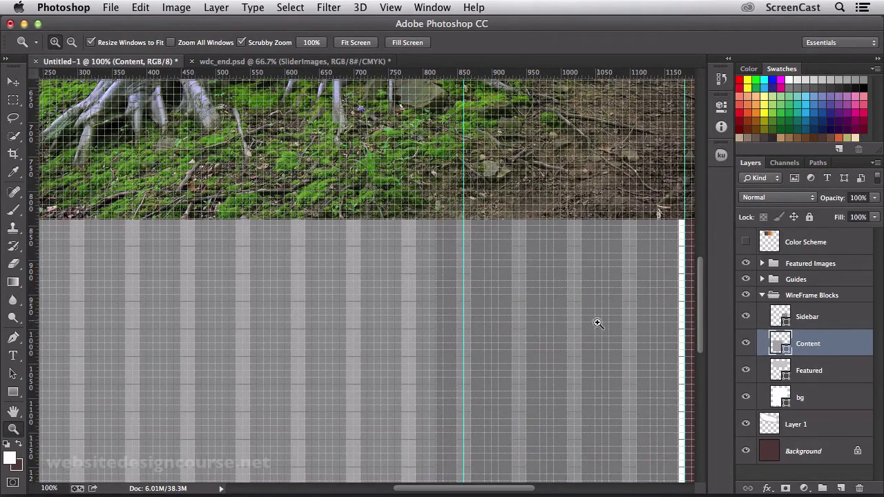
key("v")
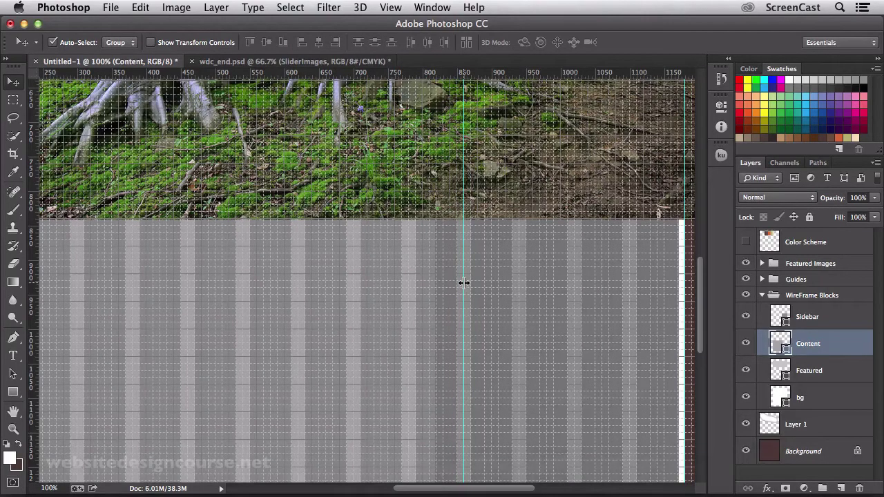
left_click_drag(463, 283, 410, 283)
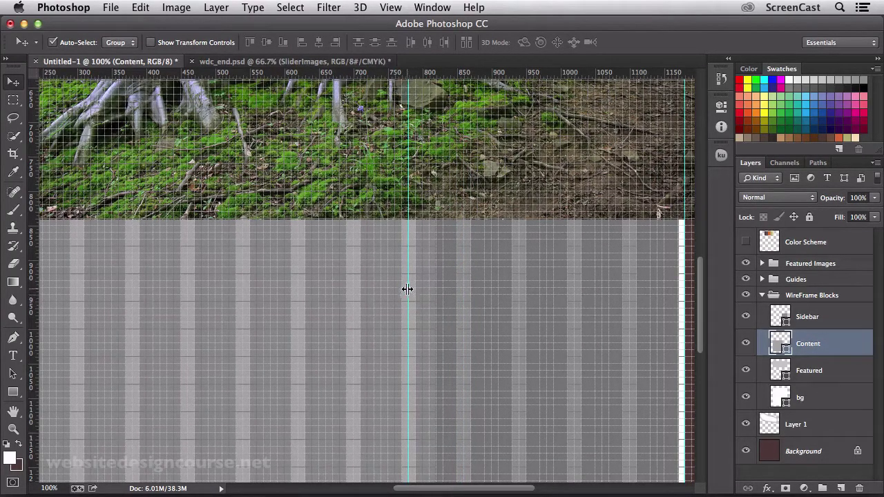
left_click(422, 320, "alt")
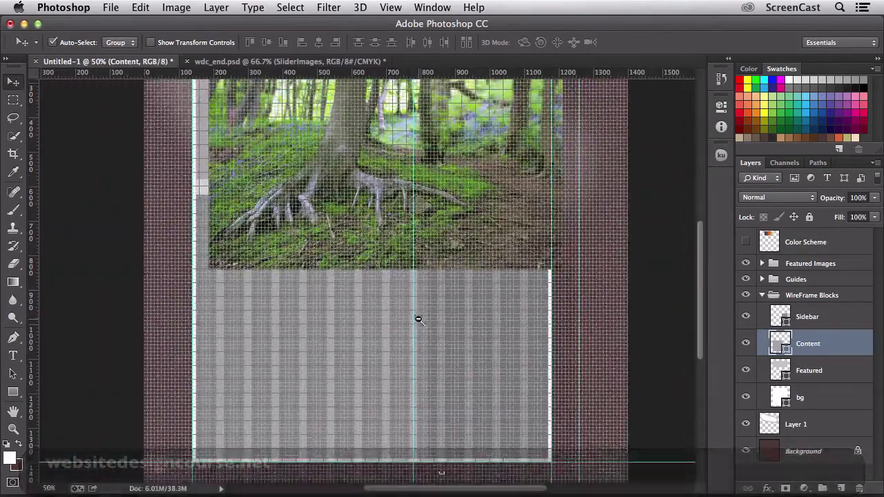
Step: Narrow the Content block to 90% width (630 px), bringing its right edge to the guide between content and sidebar
left_click(419, 320, "alt")
key("z")
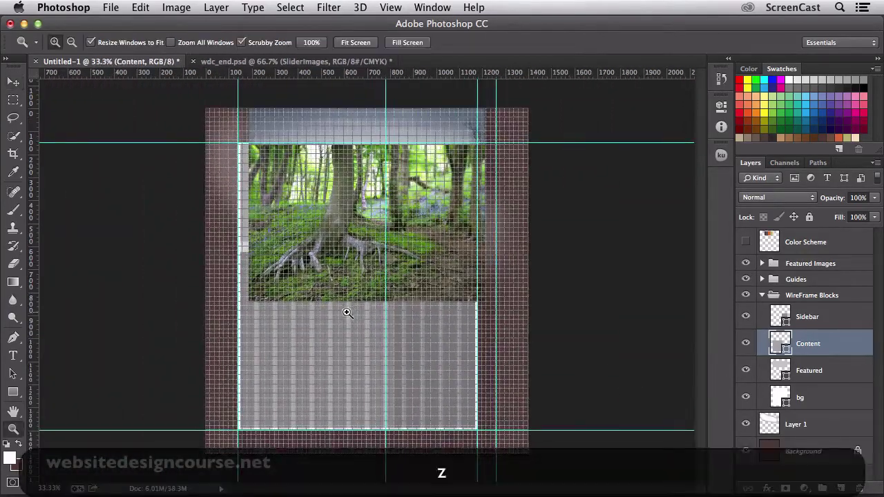
left_click(348, 313)
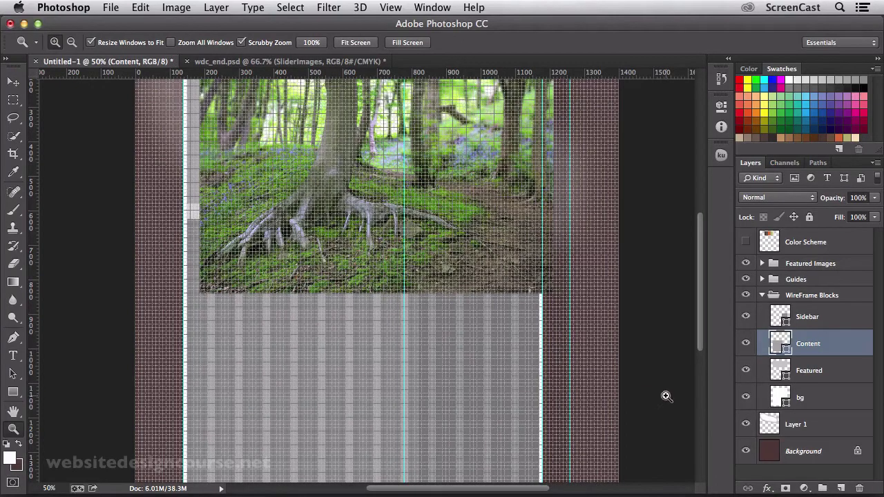
key("super+t")
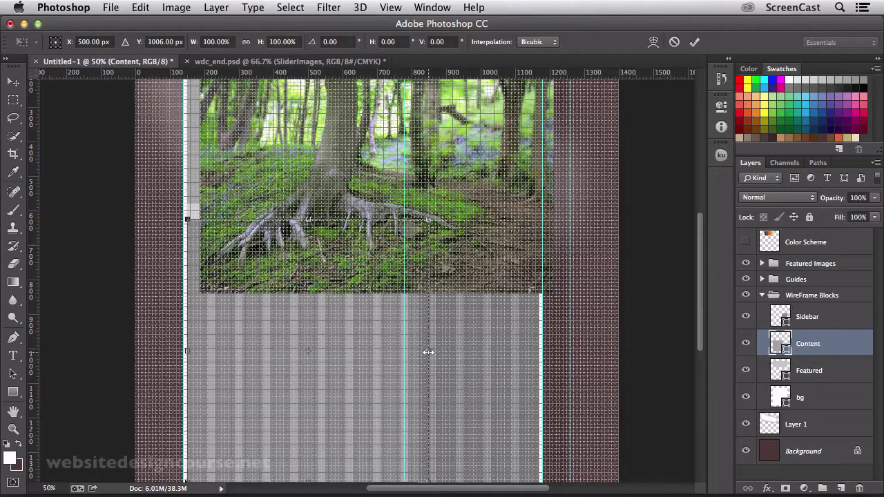
left_click_drag(426, 352, 404, 352)
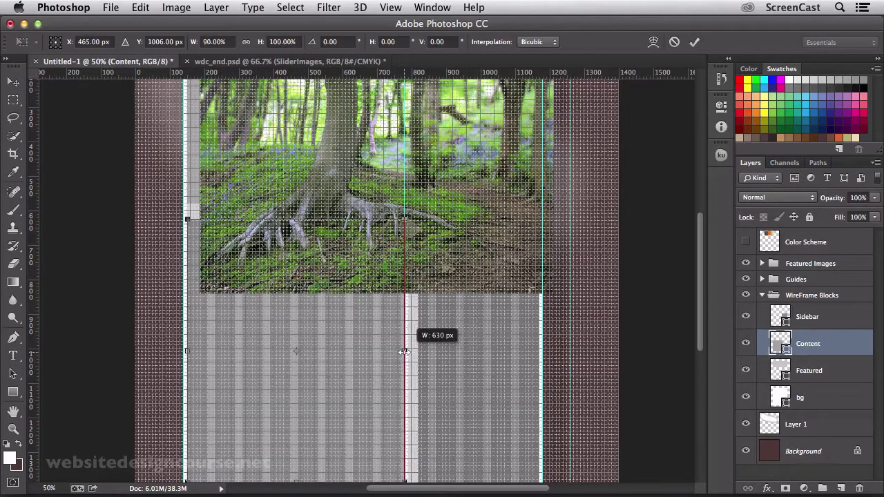
key("shift")
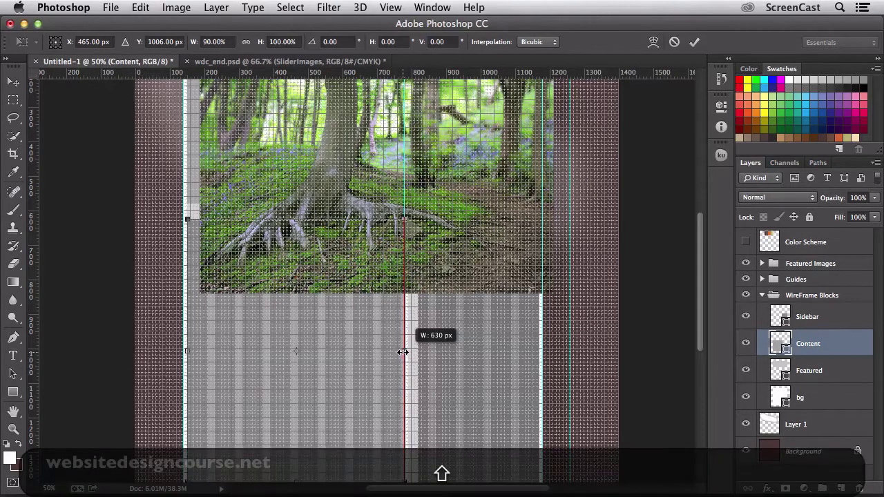
left_click_drag(402, 352, 403, 352)
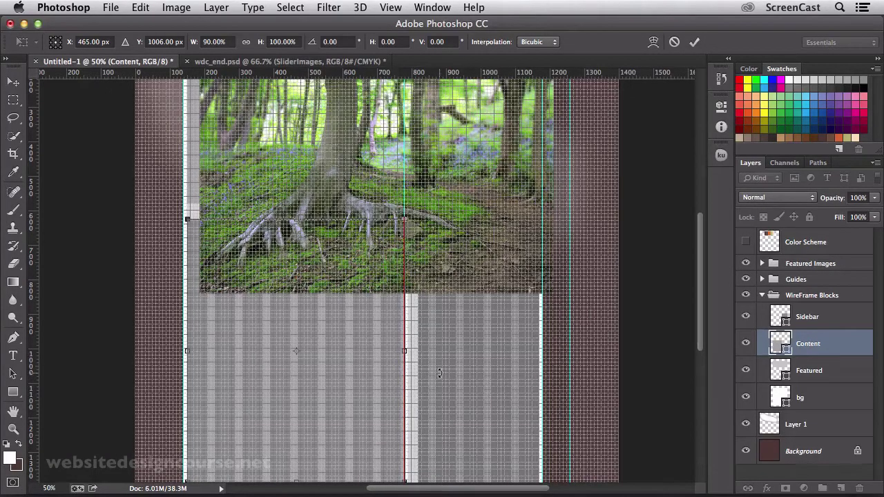
key("super+Return")
Step: Remove the outermost vertical guide beyond the narrowed wireframe blocks' right edge
key("super+minus")
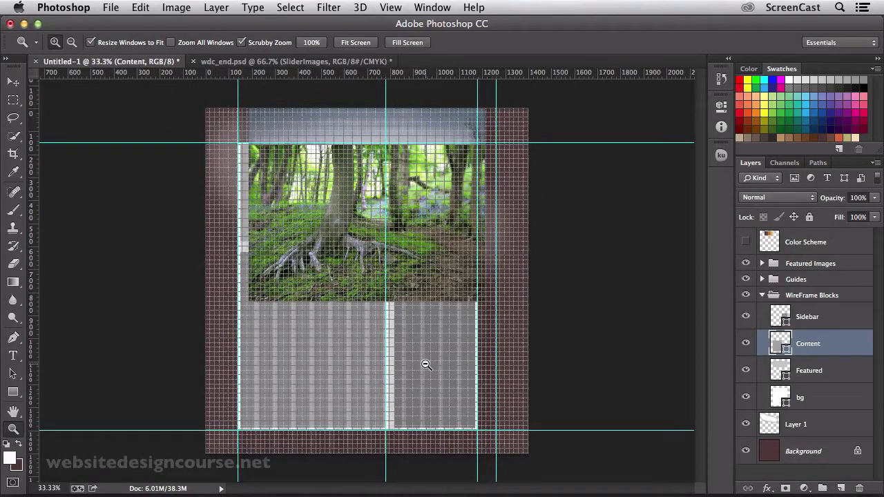
key("v")
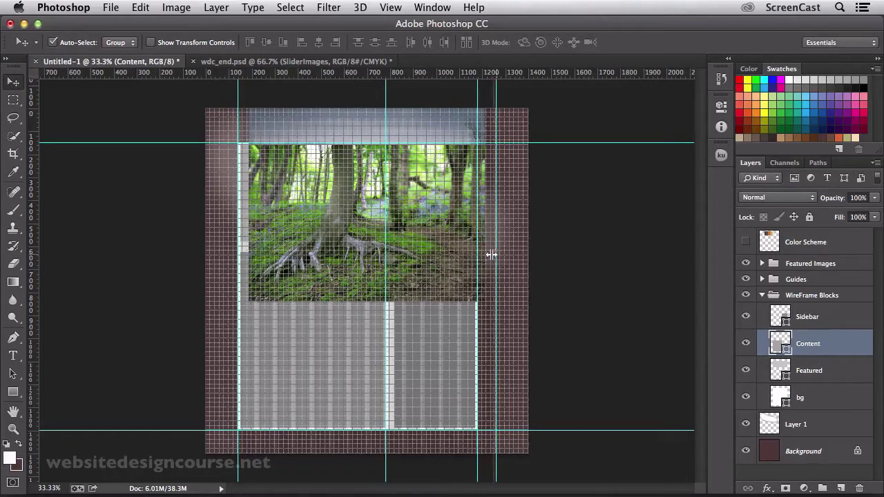
left_click_drag(496, 262, 29, 269)
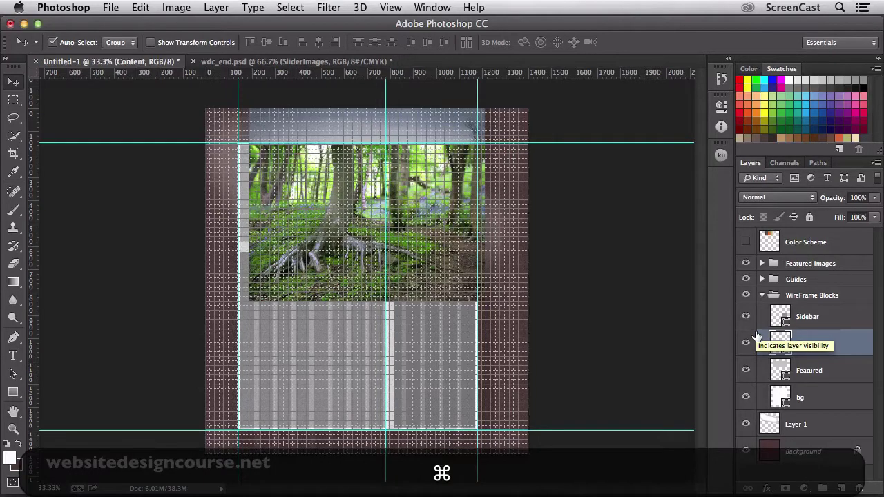
Step: Hide both the guides and the grid
key("cmd+semicolon")
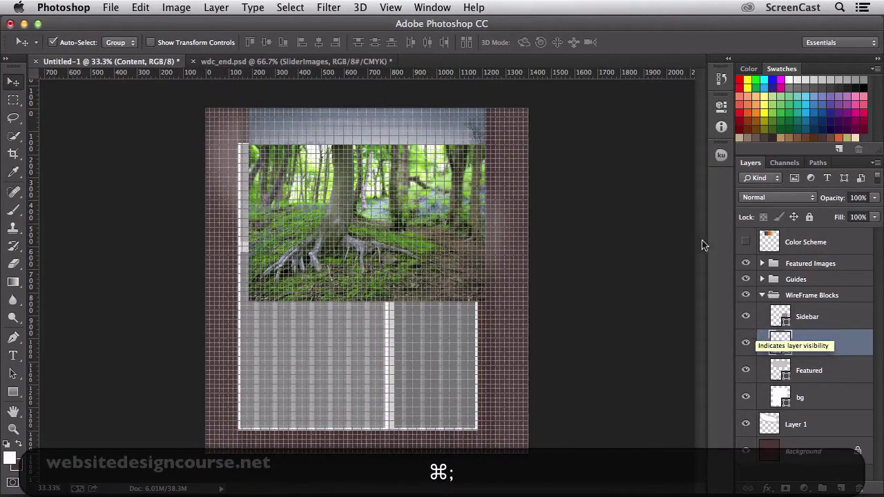
left_click(433, 7)
mouse_move(473, 245)
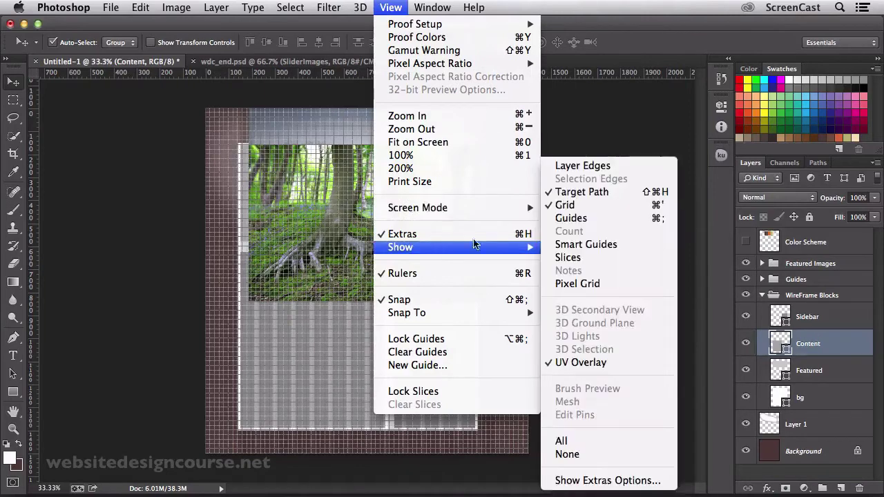
left_click(561, 205)
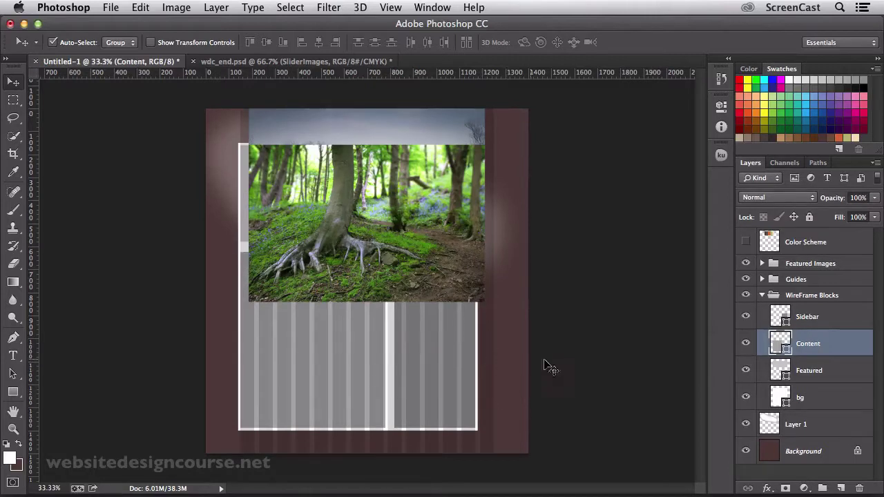
Step: Delete the Rectangle 1 copy 13 column layer from the Guides group and collapse the group
left_click(762, 280)
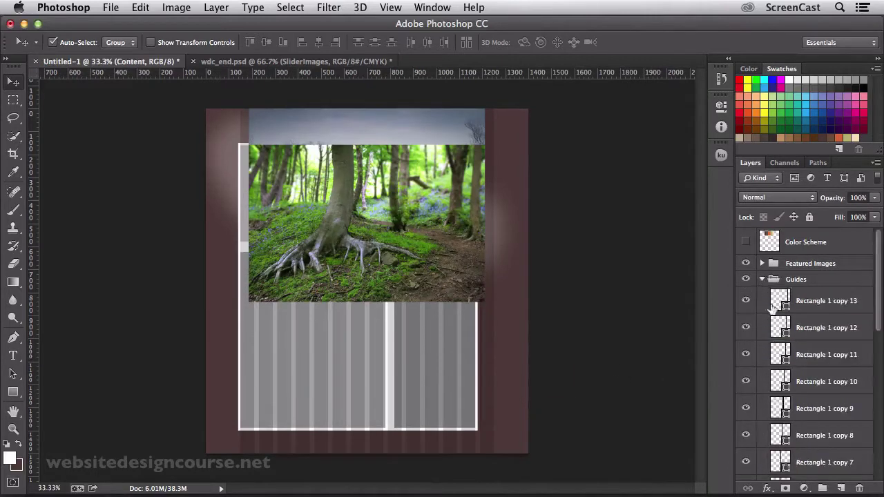
scroll(792, 352, "down", 8)
scroll(792, 352, "up", 9)
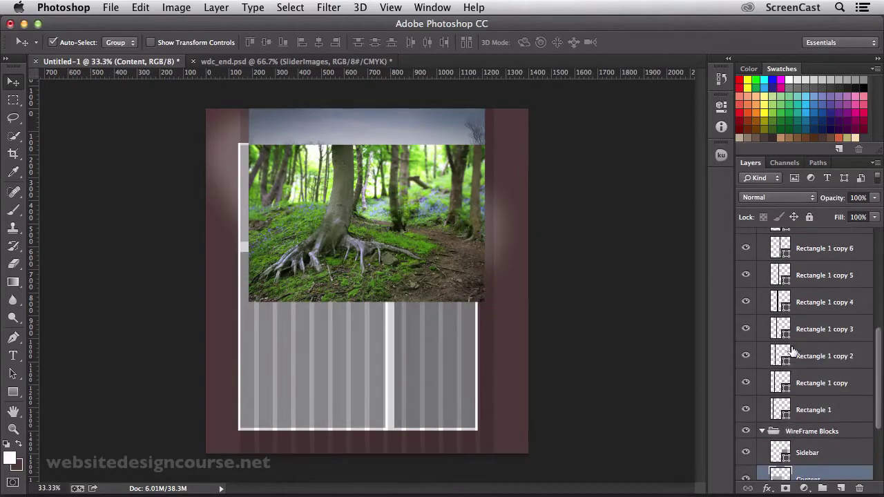
scroll(794, 351, "up", 3)
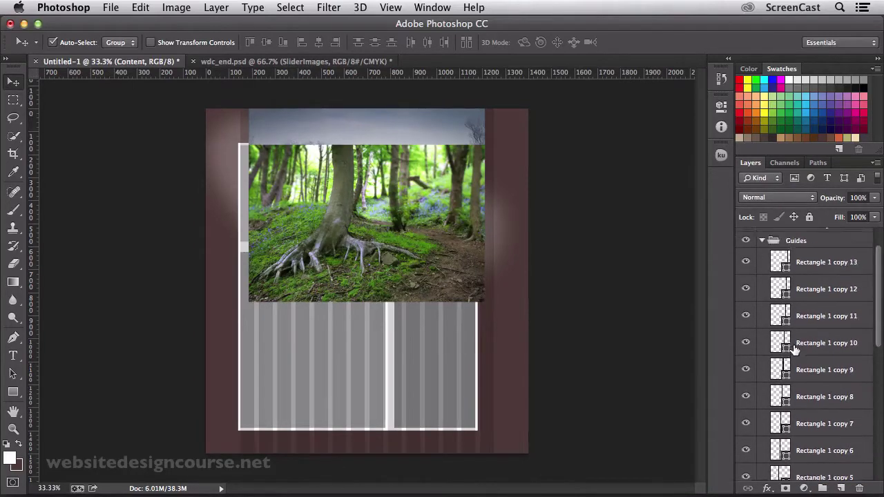
left_click(812, 285)
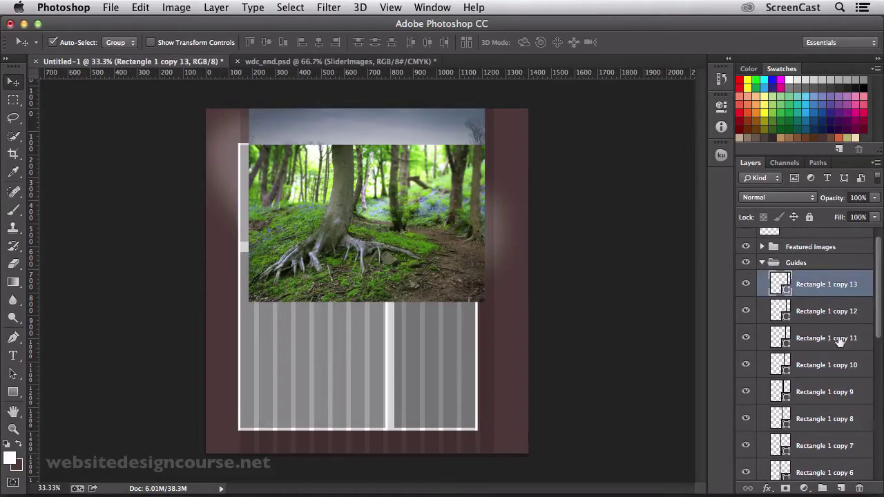
left_click(861, 490)
left_click(571, 204)
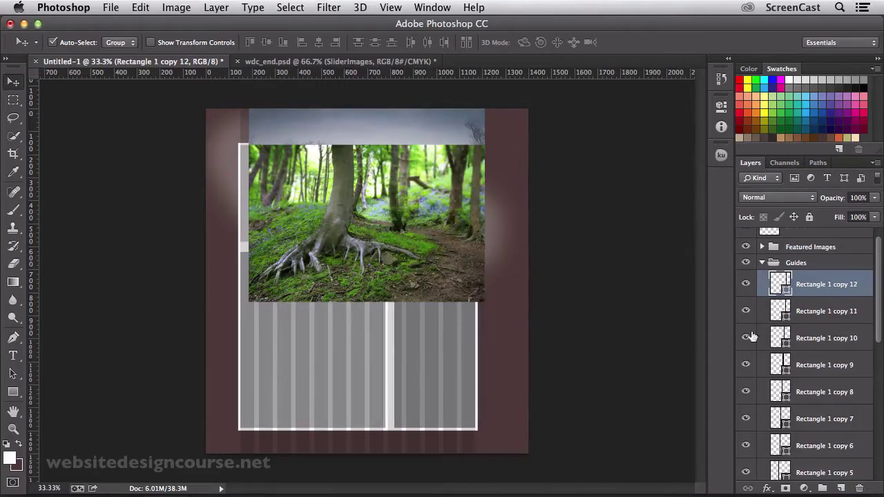
left_click(762, 263)
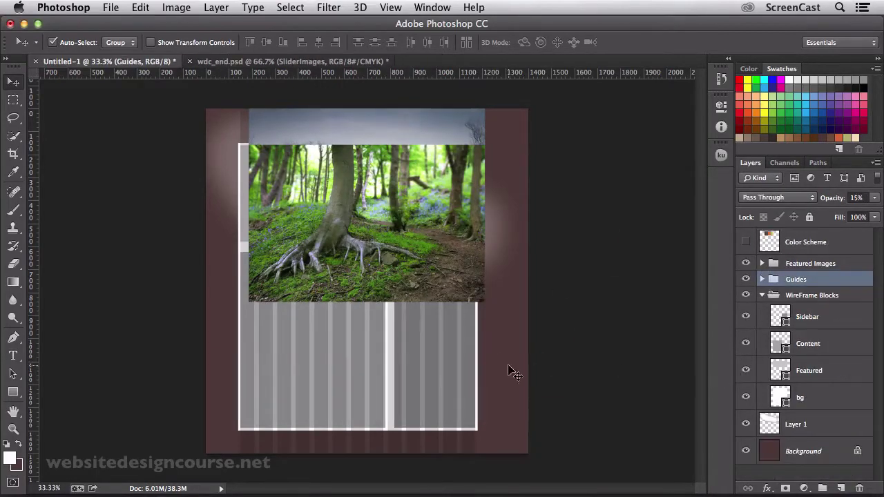
Step: Examine up close how the edges of the Content and Sidebar blocks line up with the column strips
key("z")
left_click(395, 365)
left_click(394, 365)
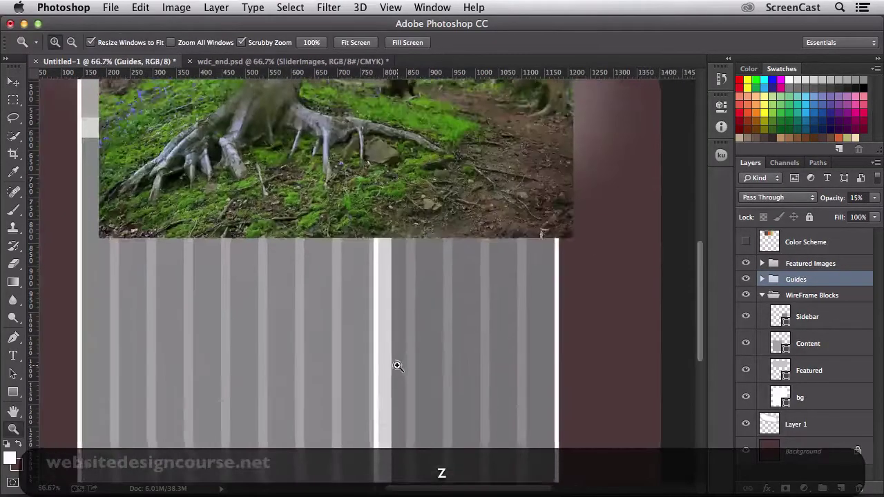
left_click(395, 364)
key("space")
left_click_drag(406, 352, 453, 313)
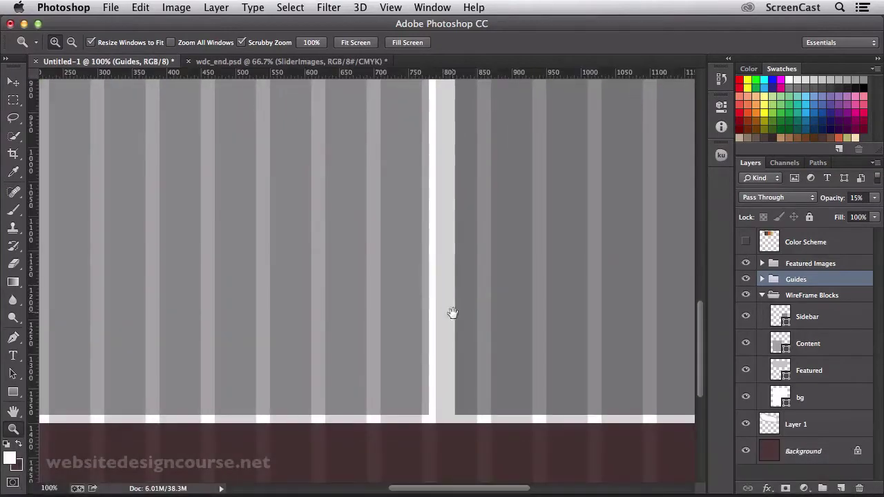
left_click_drag(418, 350, 410, 371)
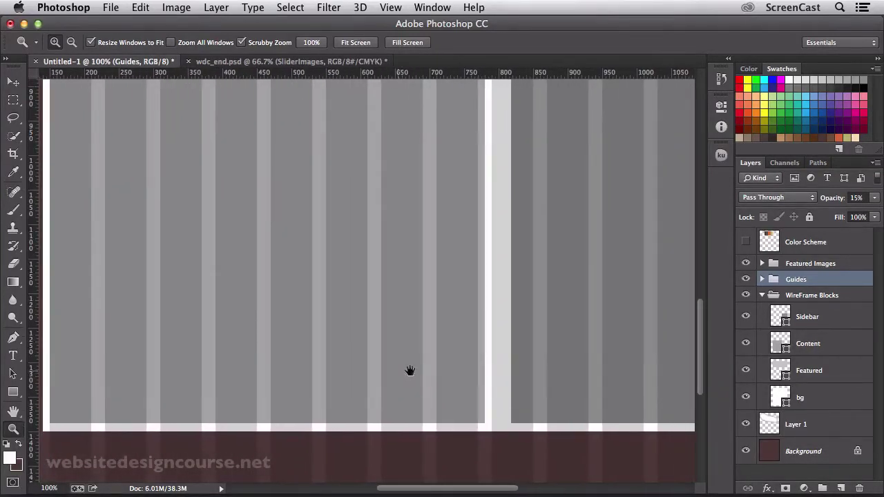
left_click_drag(528, 366, 432, 354)
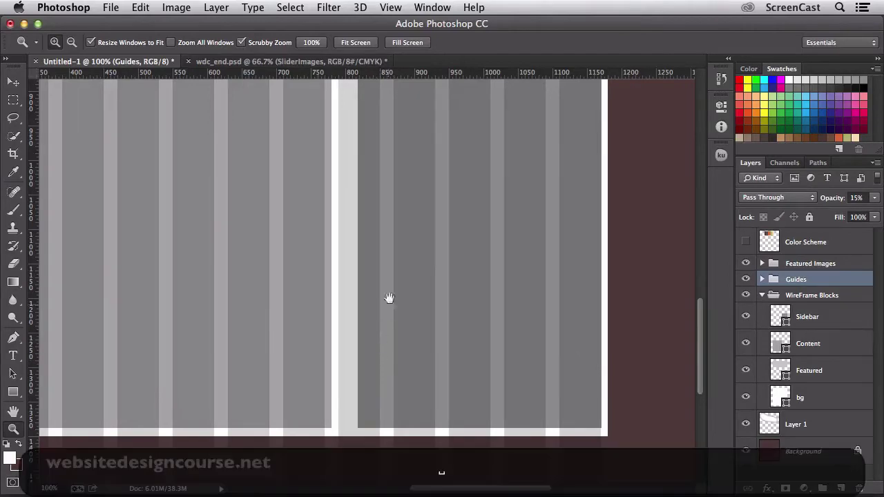
Step: Hide the Featured Images group to expose the wireframe blocks beneath it
scroll(396, 378, "up", 5)
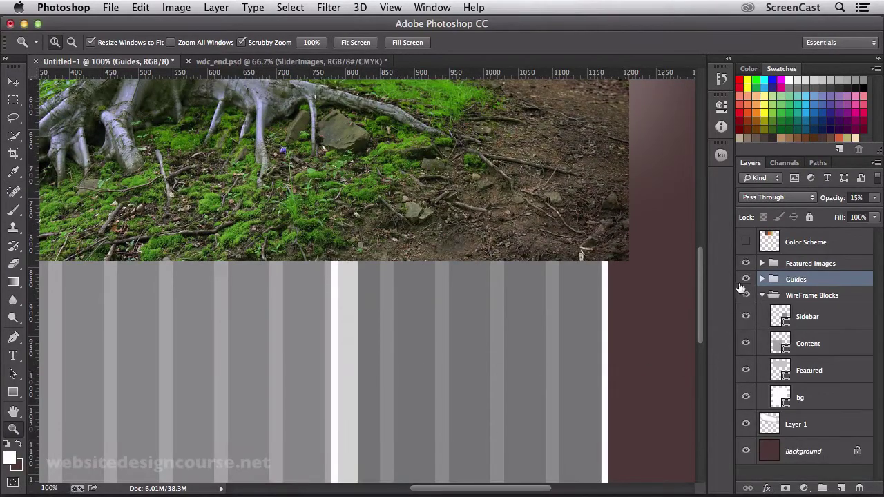
left_click(745, 264)
scroll(449, 318, "up", 5)
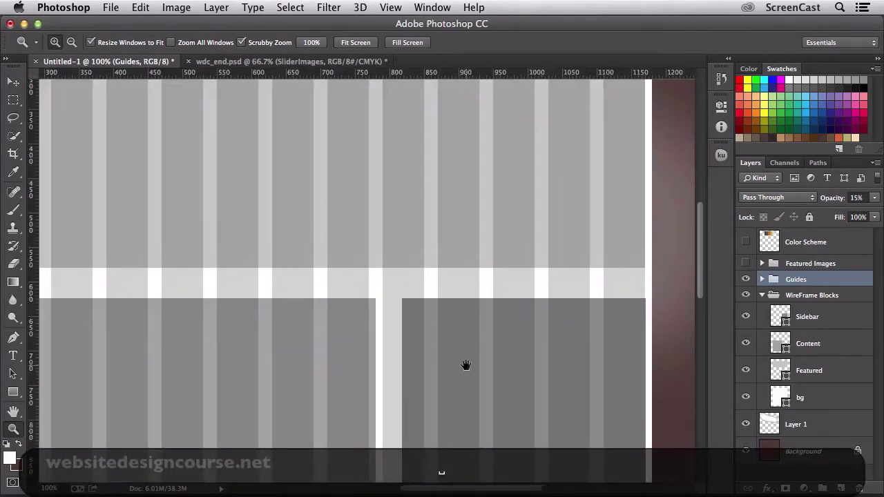
left_click_drag(467, 364, 474, 260)
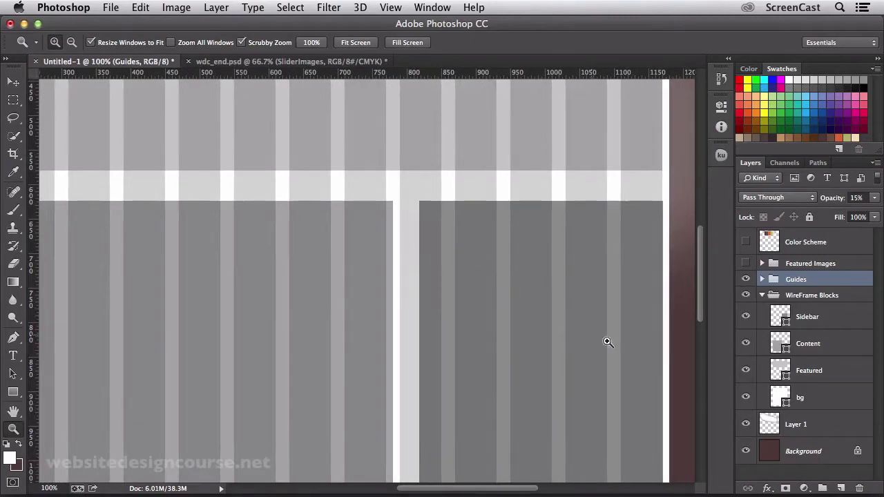
Step: Narrow the Content block slightly so its right edge meets the gutter's left side at about 770 px
left_click(774, 351)
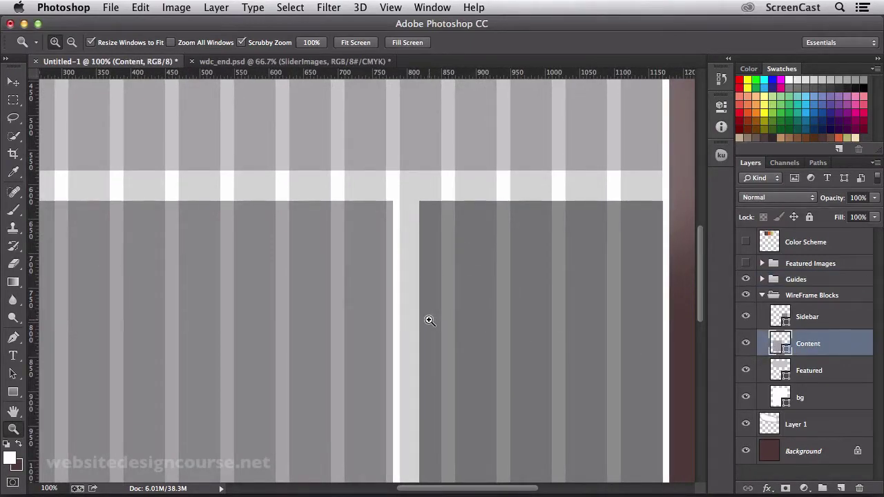
key("super")
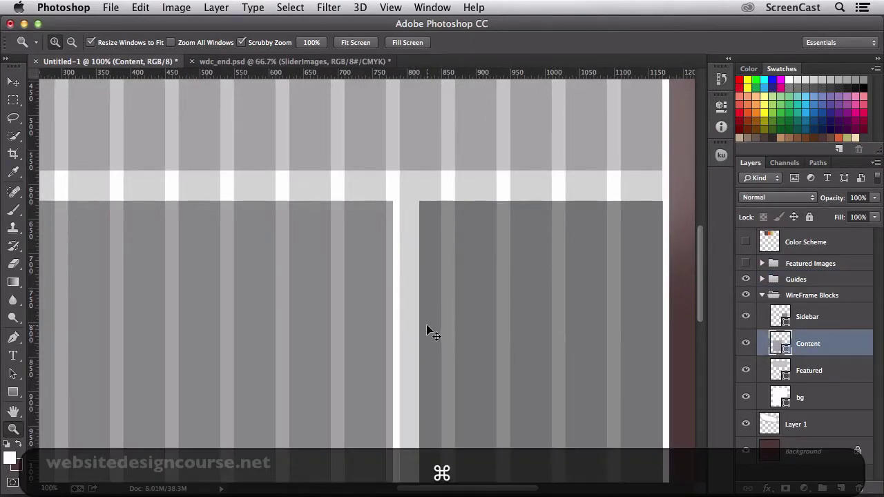
key("super+t")
scroll(394, 419, "down", 2)
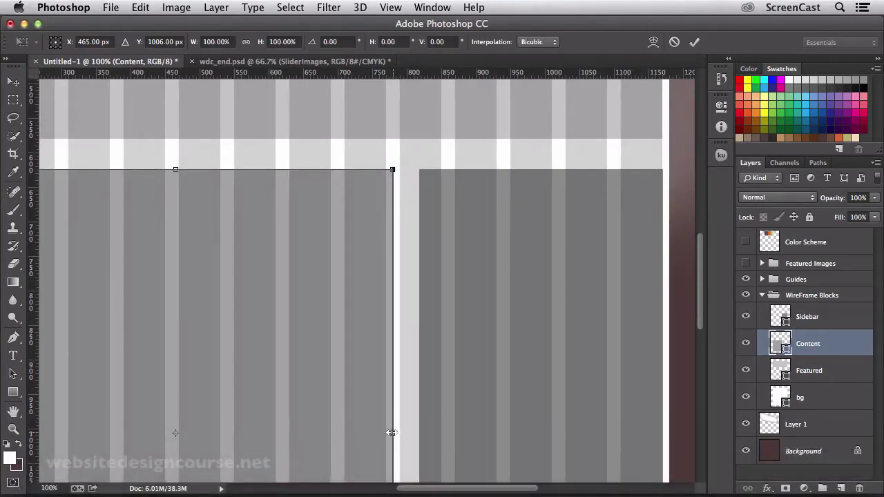
left_click_drag(390, 430, 384, 430)
key("super+Return")
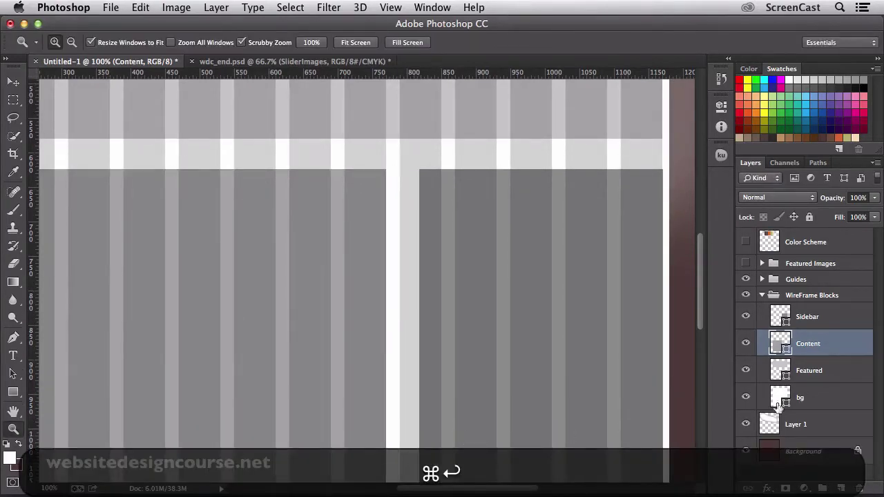
Step: Extend the Sidebar block's left edge to the right side of the gutter beside the content, at about 790 px
left_click(785, 318)
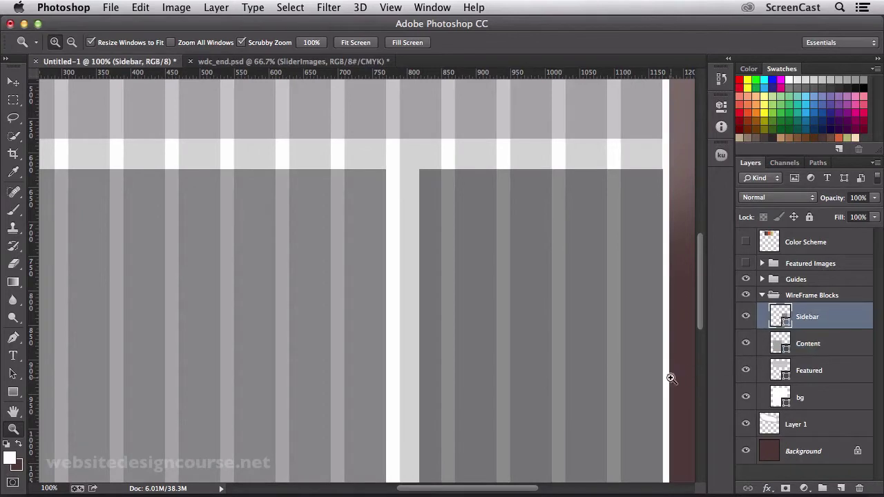
key("super+t")
left_click_drag(421, 432, 400, 430)
key("super+Return")
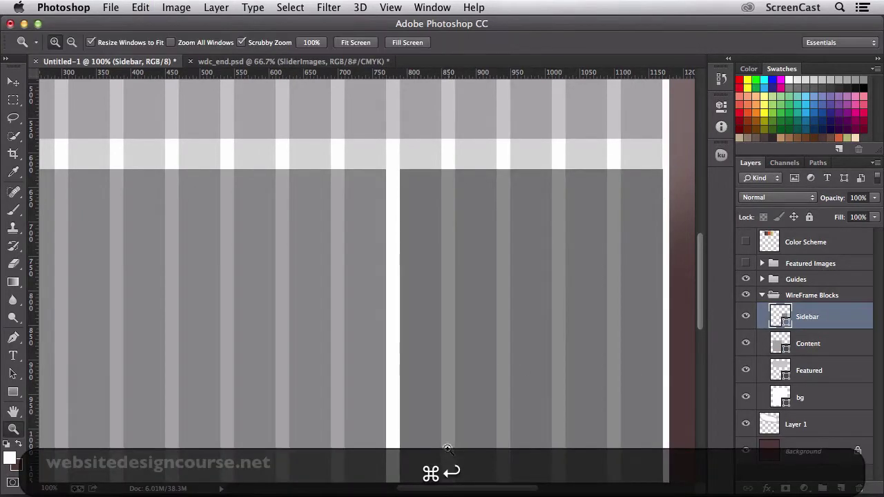
Step: Check the overall wireframe layout and collapse the WireFrame Blocks group
key("super+minus")
key("super+minus")
left_click_drag(314, 371, 371, 414)
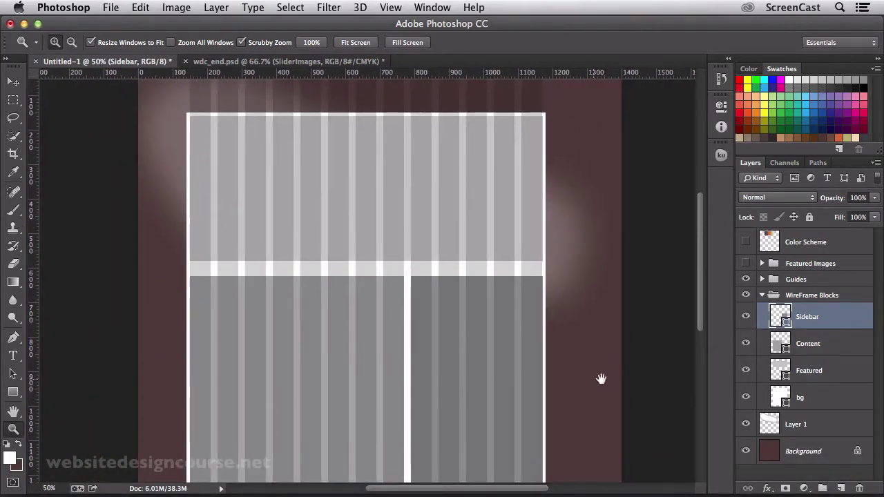
left_click(763, 297)
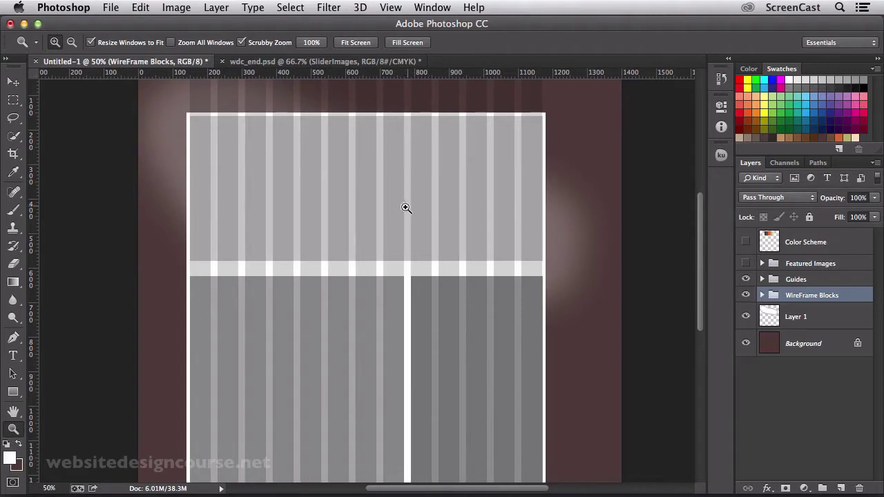
Step: Show the grid over the canvas and inspect the wireframe's edges against it at 100% zoom
left_click(390, 7)
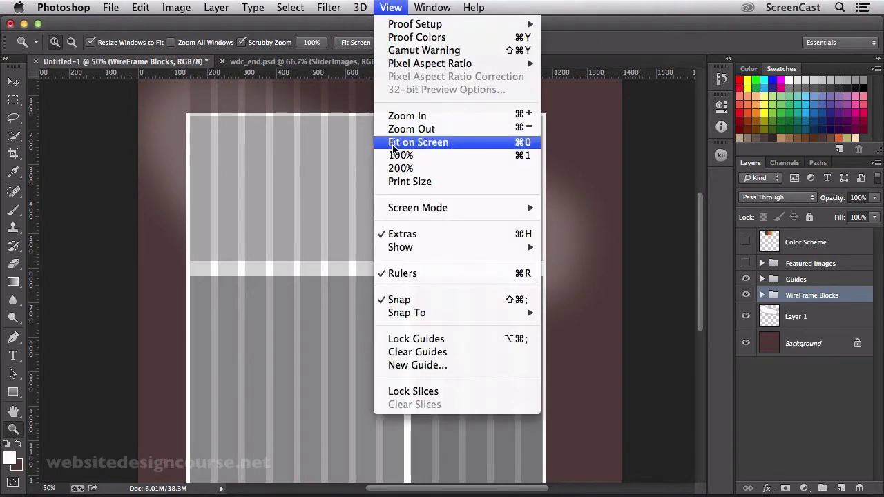
mouse_move(404, 247)
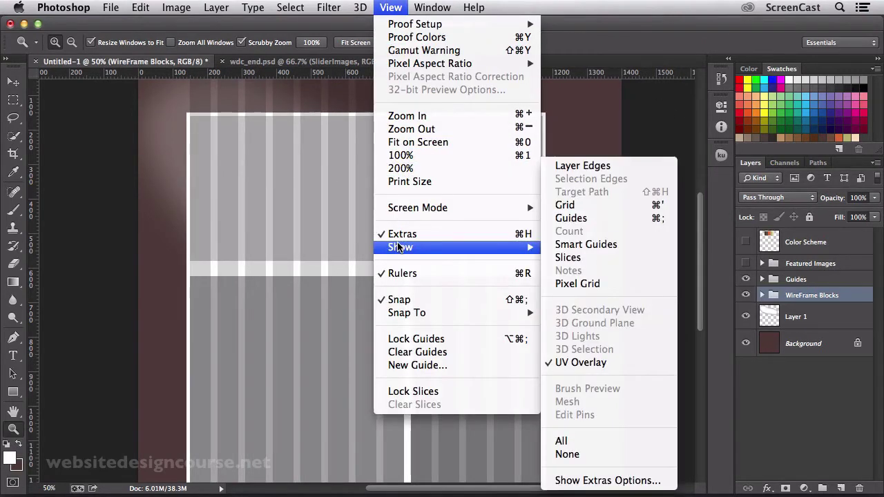
left_click(563, 205)
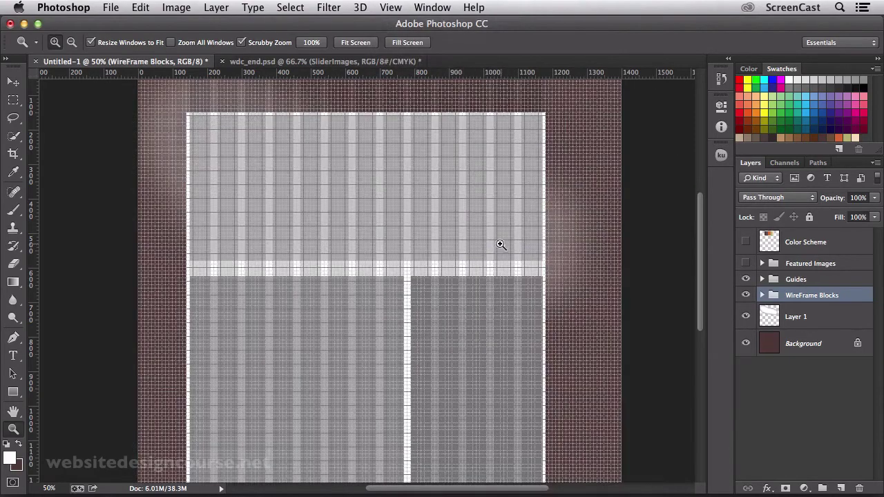
key("z")
left_click(530, 228)
left_click(530, 227)
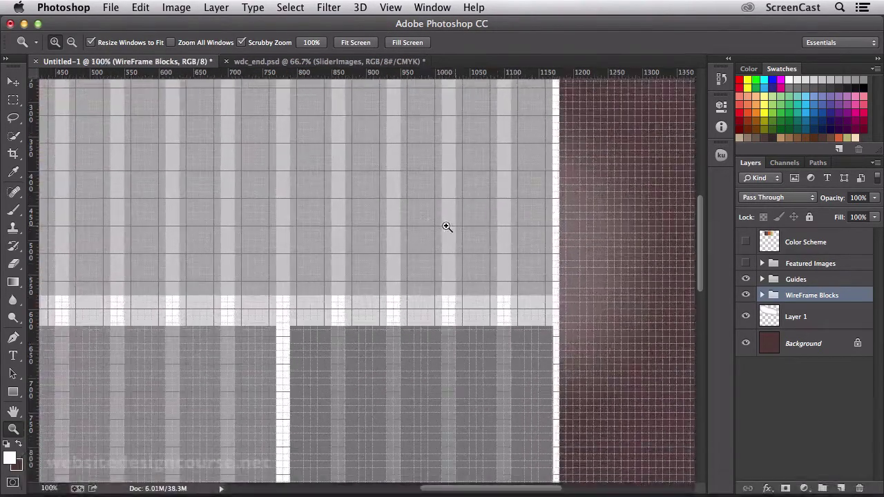
left_click_drag(450, 228, 614, 307)
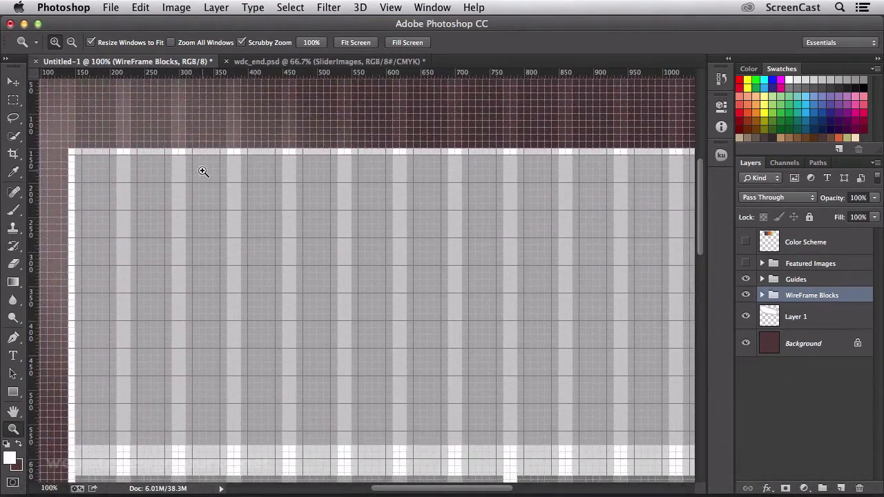
left_click_drag(338, 203, 325, 183)
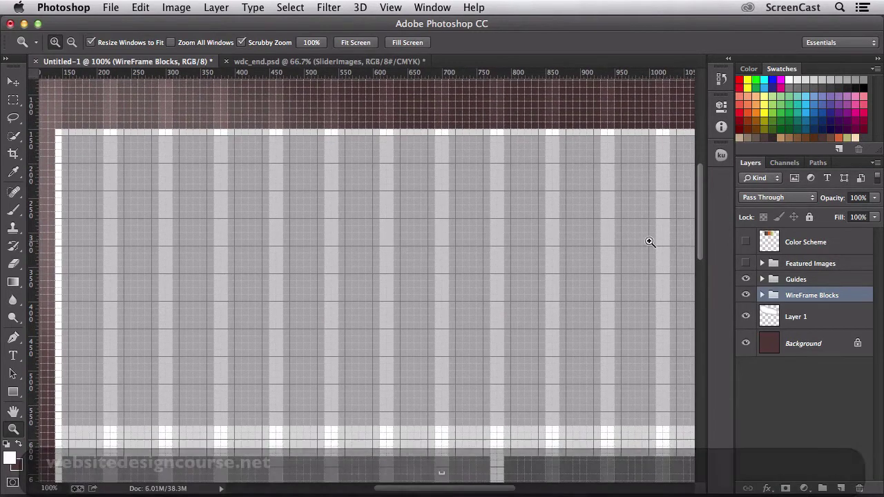
Step: Select Layer 1, WireFrame Blocks and Guides together and move them 40 px right, keeping their vertical position
left_click(807, 317)
left_click(807, 298, "shift")
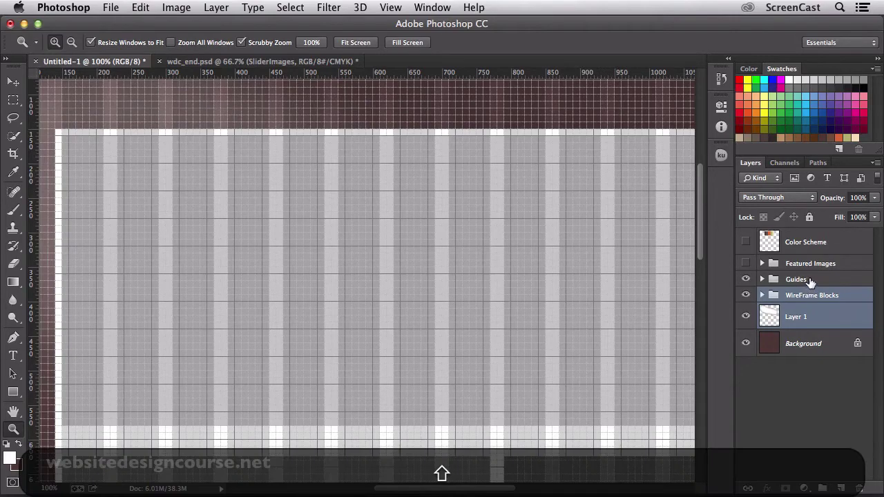
left_click(811, 281, "shift")
left_click(534, 295, "alt")
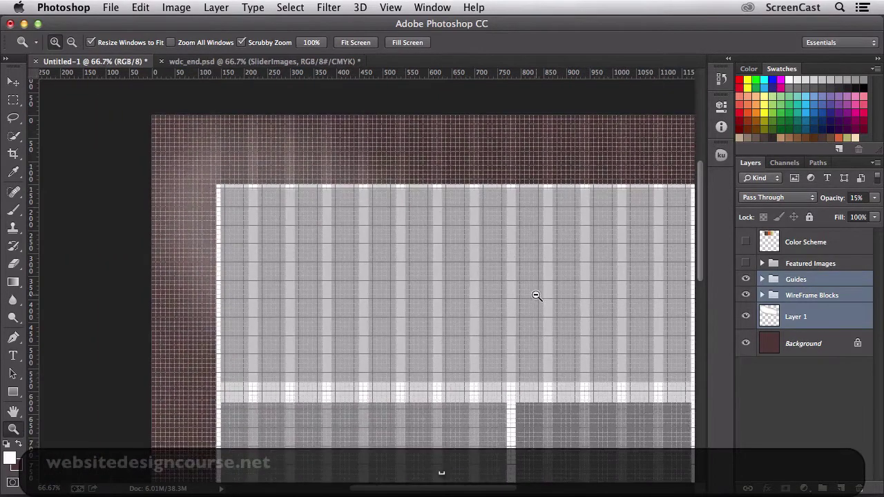
key("v")
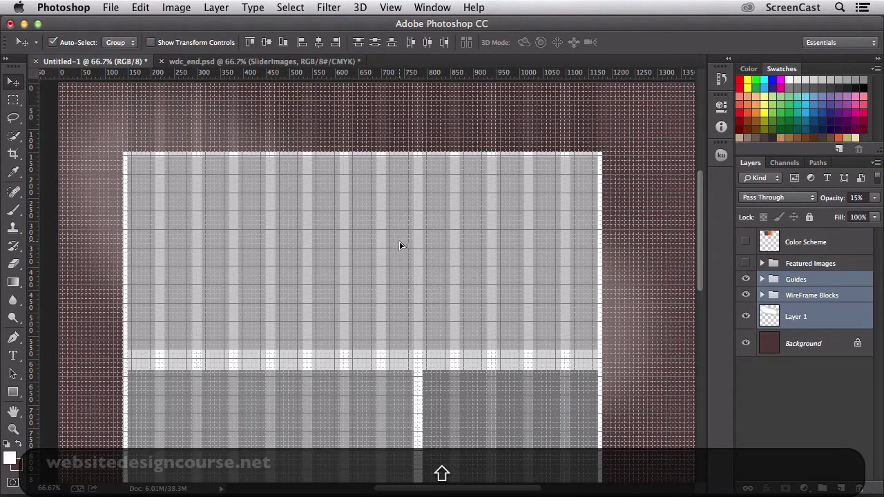
left_click_drag(399, 242, 414, 244)
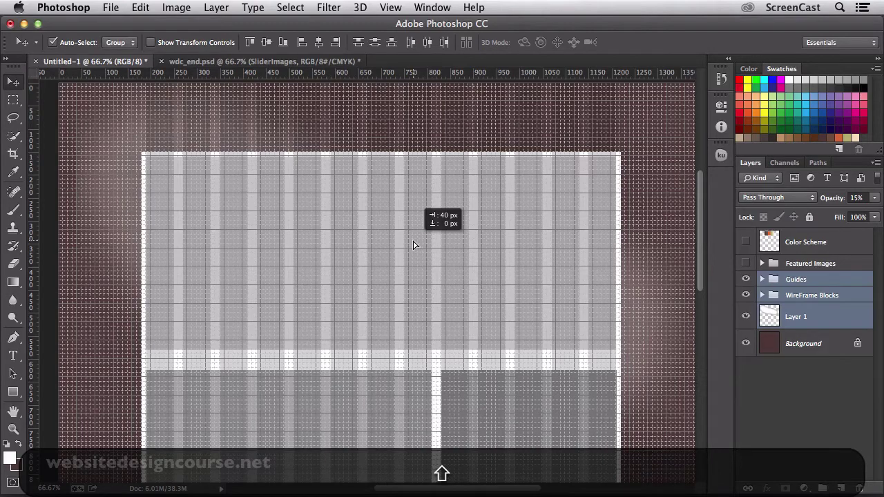
left_click_drag(415, 245, 415, 246)
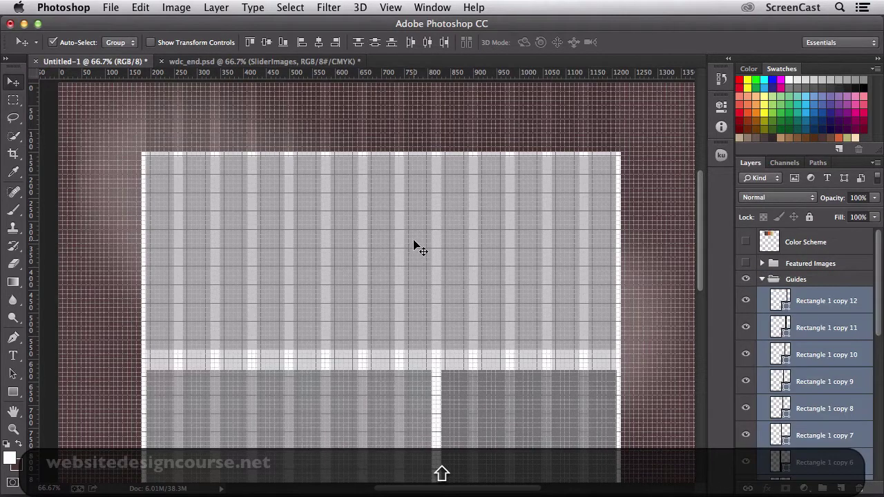
Step: Compare the margins on both sides of the wireframe at 200% zoom, with the Background layer temporarily hidden
key("z")
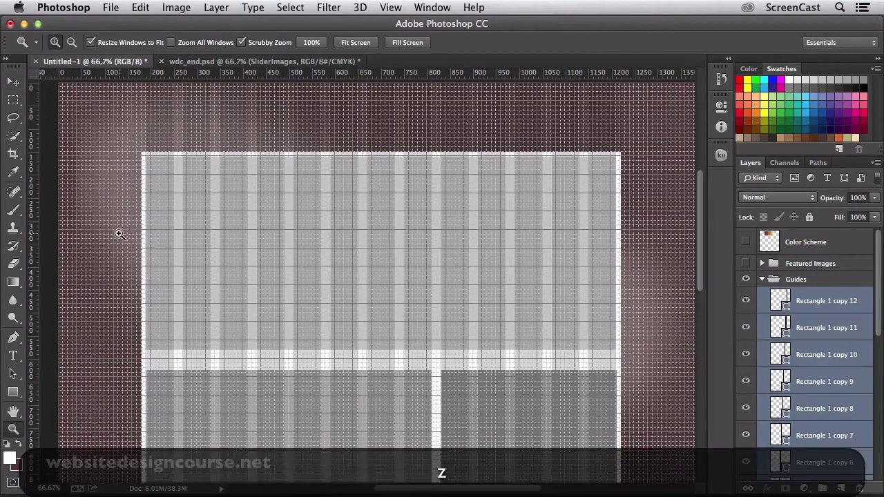
left_click(95, 233)
key("space")
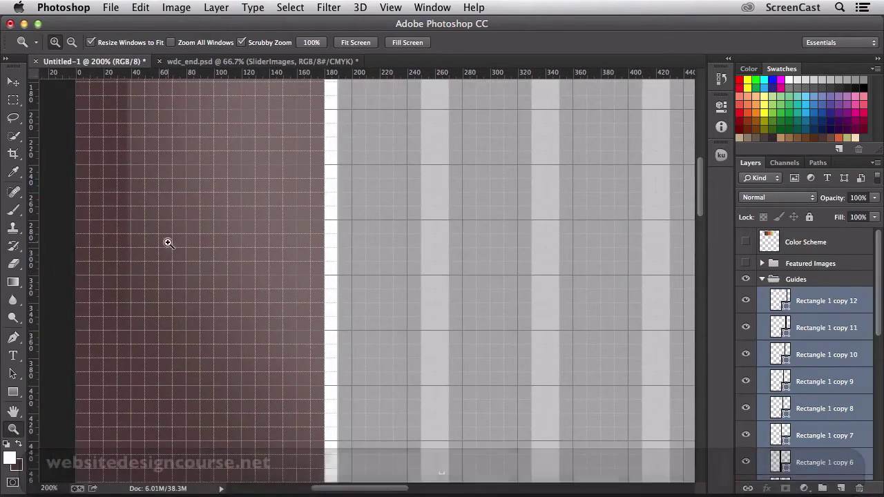
left_click_drag(168, 241, 237, 330)
scroll(759, 406, "down", 8)
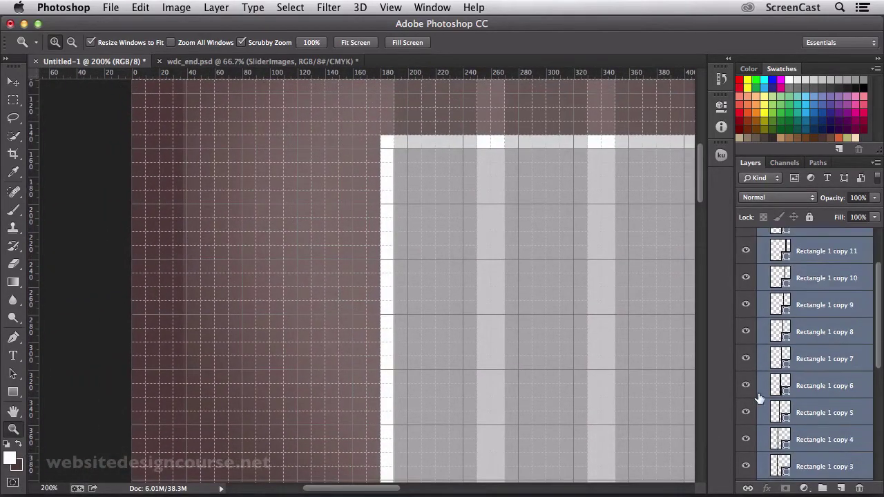
left_click(746, 467)
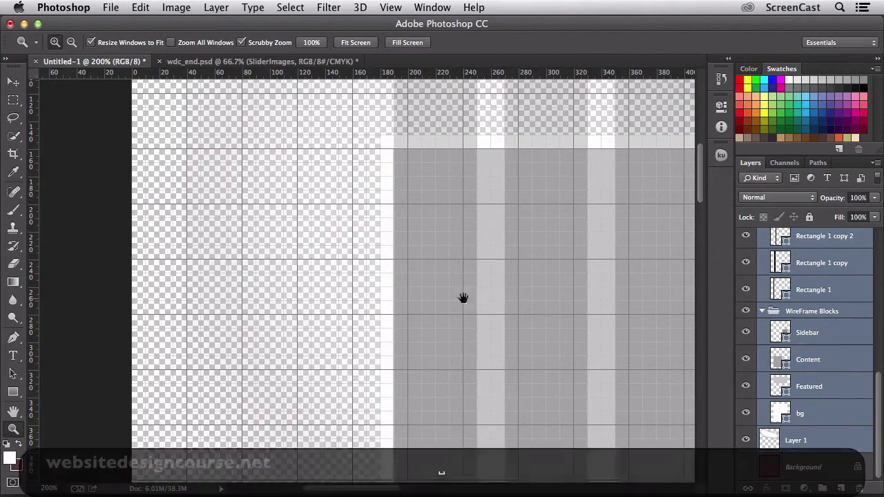
left_click_drag(462, 297, 156, 318)
key("super+r")
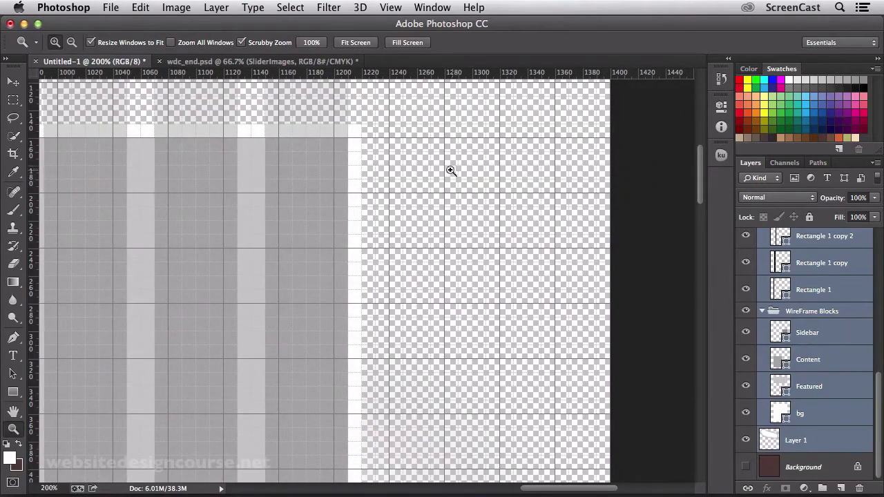
key("super+minus")
key("super+minus")
key("super+minus")
key("super+minus")
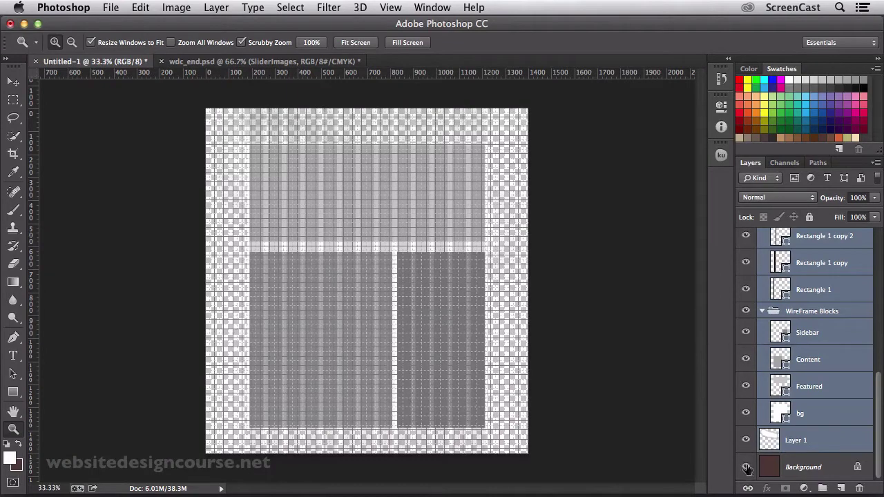
left_click(745, 467)
Step: Hide the grid overlay and collapse the Guides and WireFrame Blocks groups
left_click(391, 7)
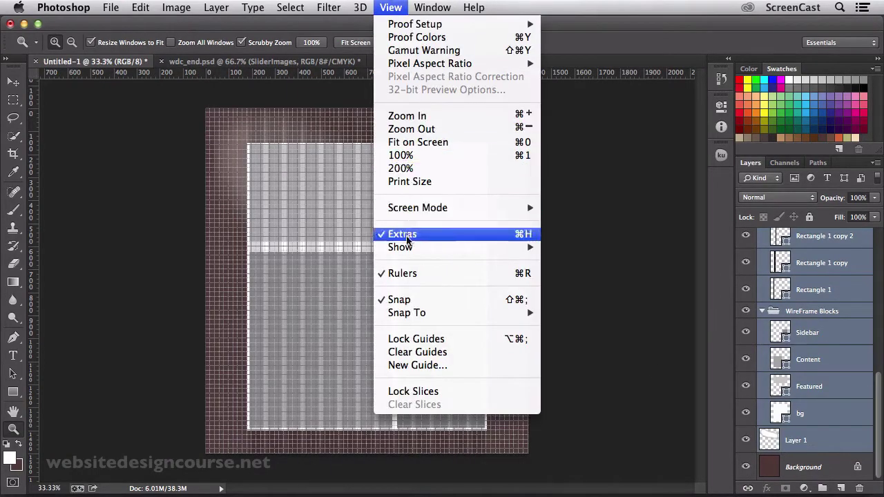
mouse_move(462, 248)
left_click(566, 206)
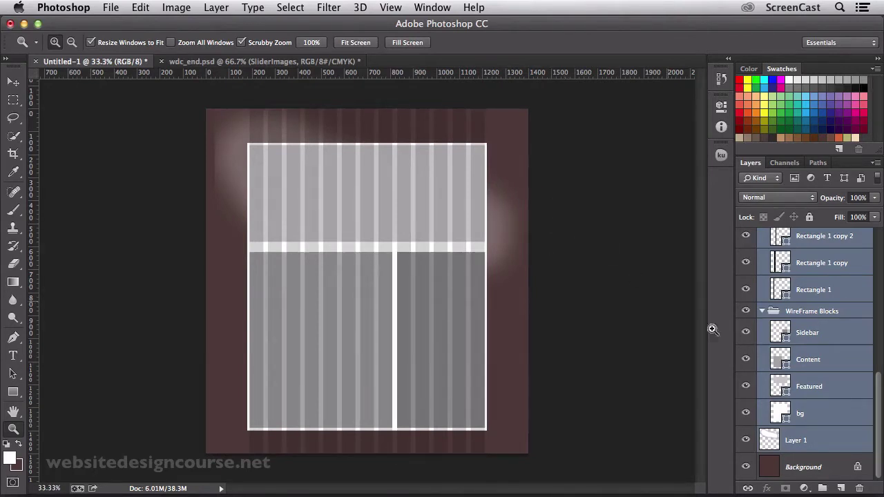
scroll(808, 325, "up", 10)
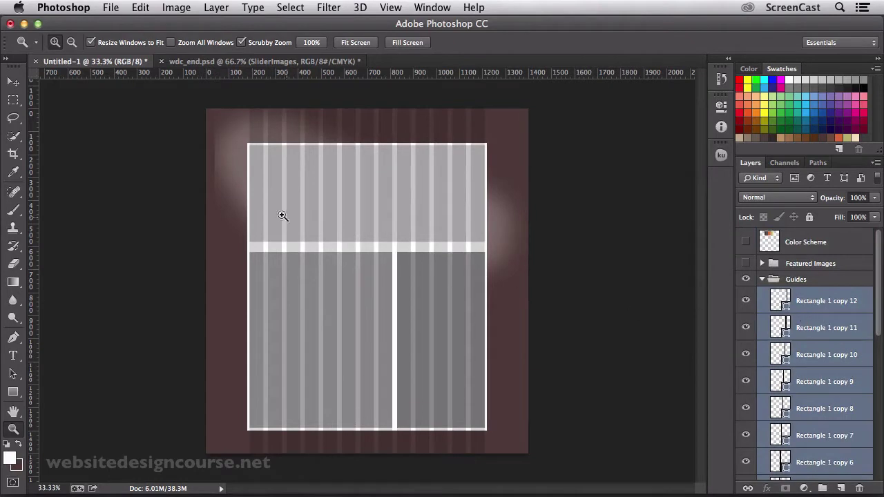
left_click(762, 279)
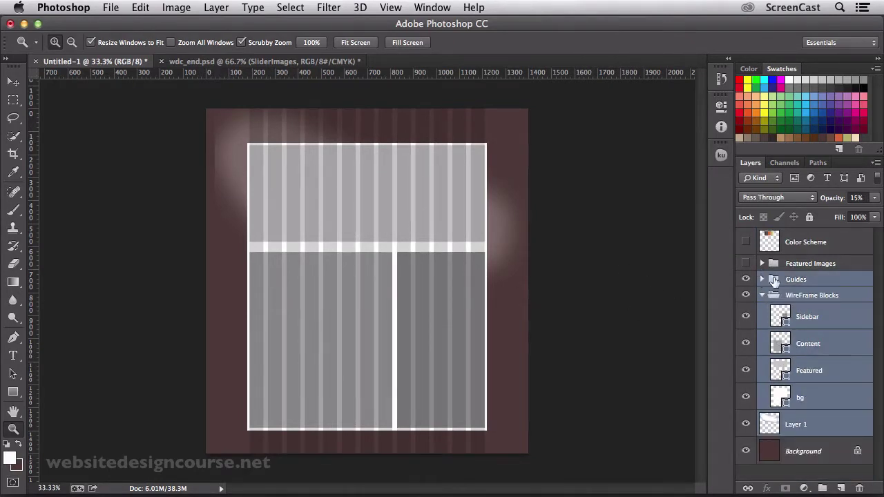
left_click(762, 295)
Step: Select only Layer 1 and nudge its background glow slightly to the left
left_click(772, 352)
left_click(766, 320)
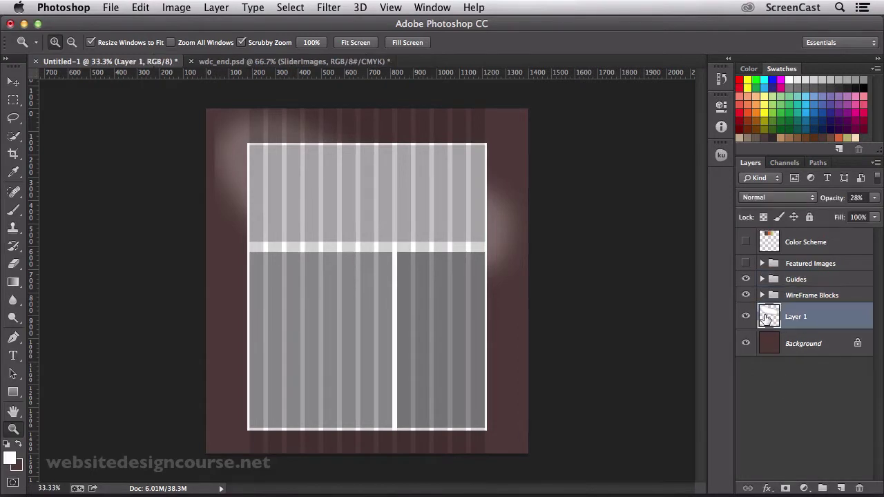
key("v")
key("Left")
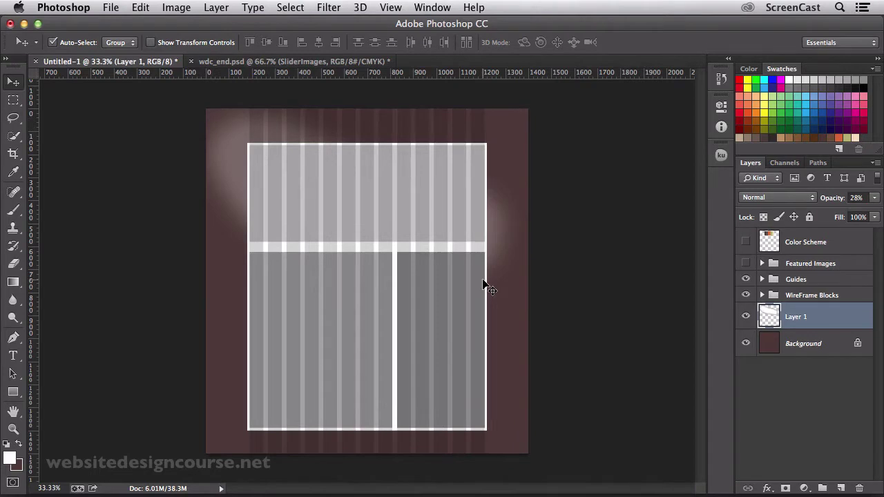
Step: Hide the Guides group and show the Featured Images group over the wireframe at 50% zoom
left_click(745, 279)
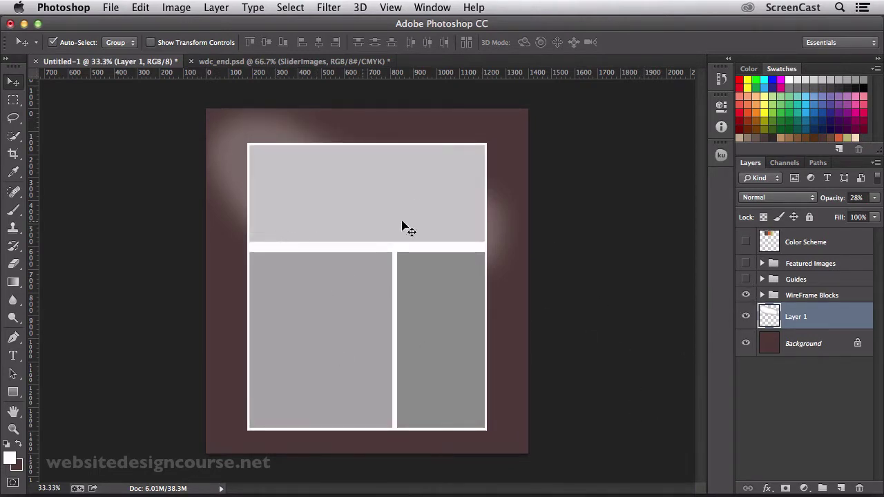
key("z")
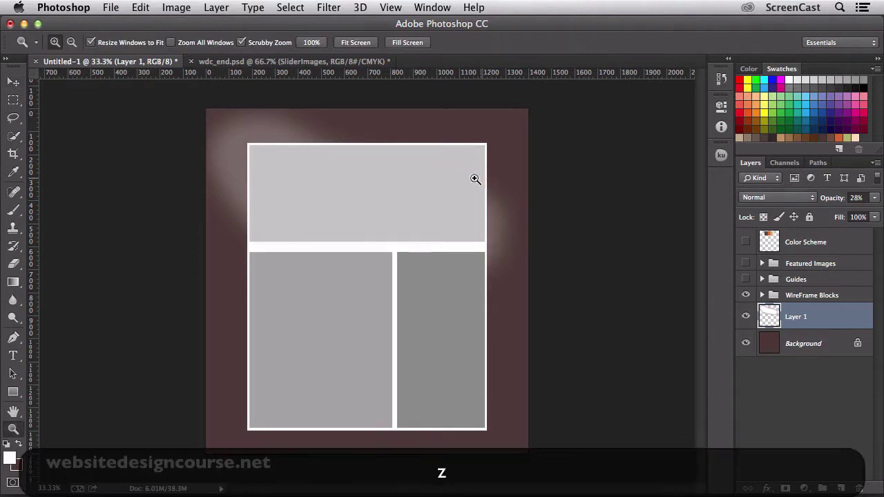
left_click(414, 183)
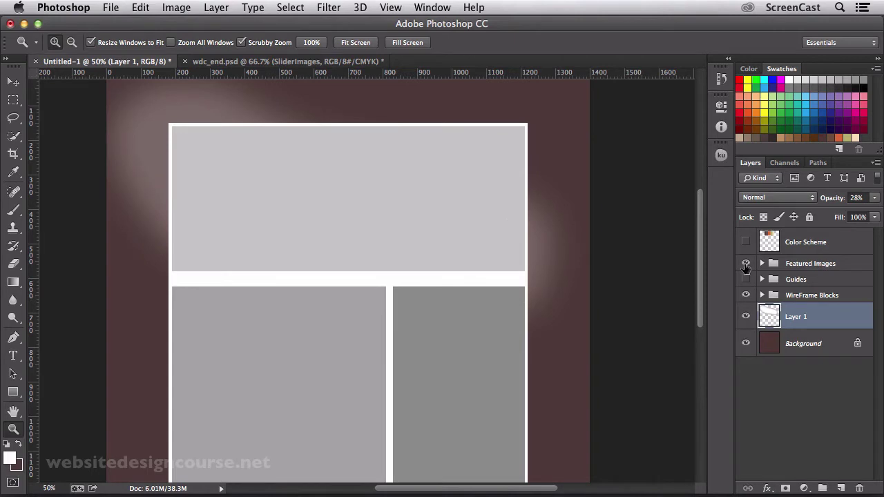
left_click(745, 263)
Step: Try moving the Featured Images group about 130 px down over the wireframe, and undo the move
key("v")
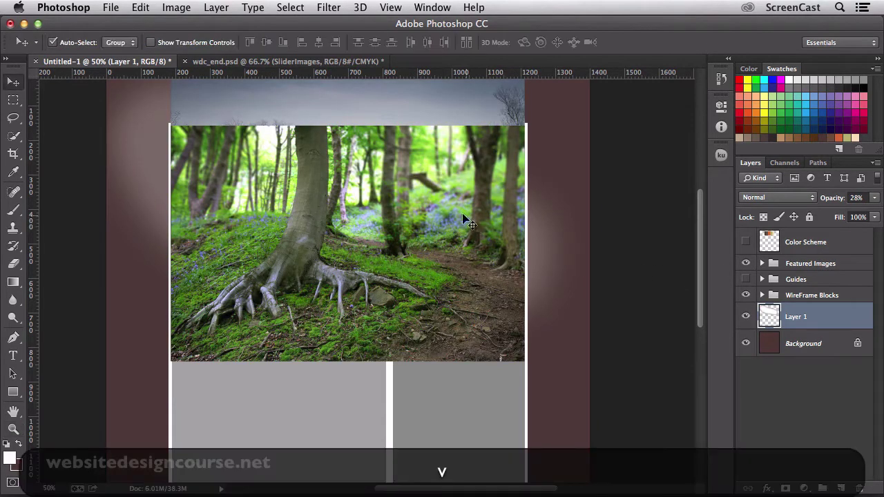
left_click_drag(447, 219, 450, 273)
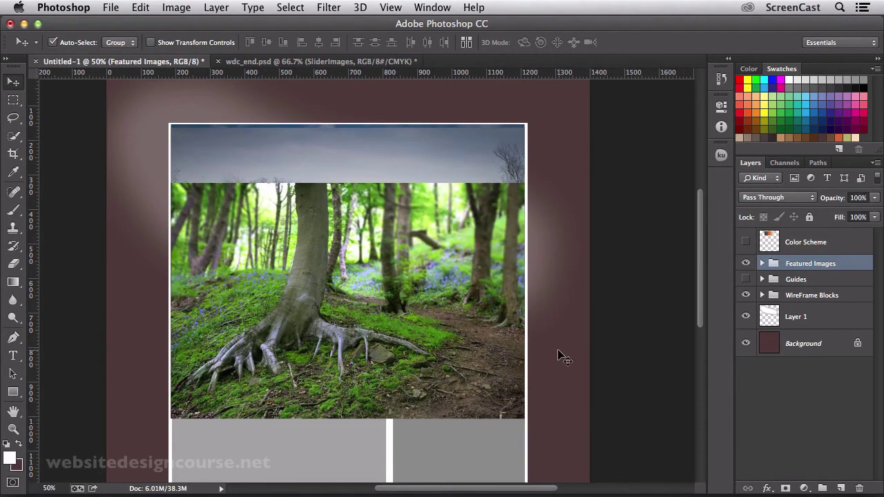
key("super+z")
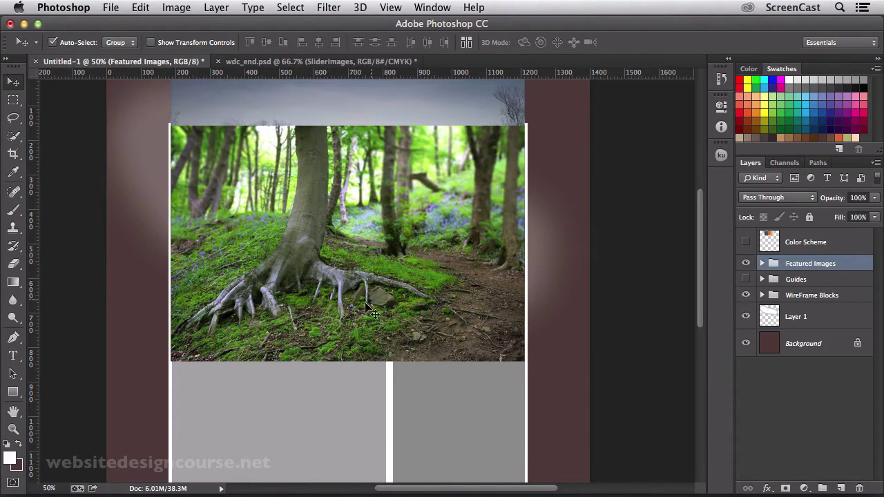
Step: Hide the Featured Images group and select the Featured block inside the WireFrame Blocks group
scroll(389, 348, "up", 2)
scroll(389, 347, "up", 1)
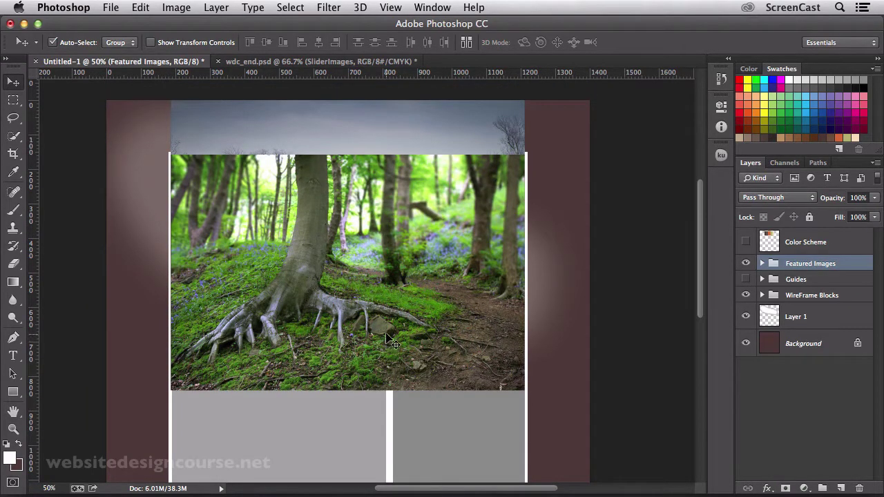
left_click(746, 265)
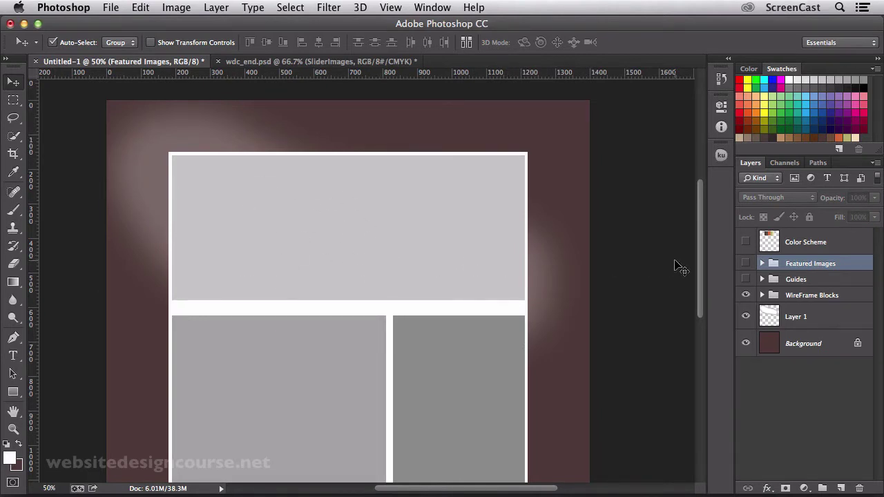
left_click(762, 294)
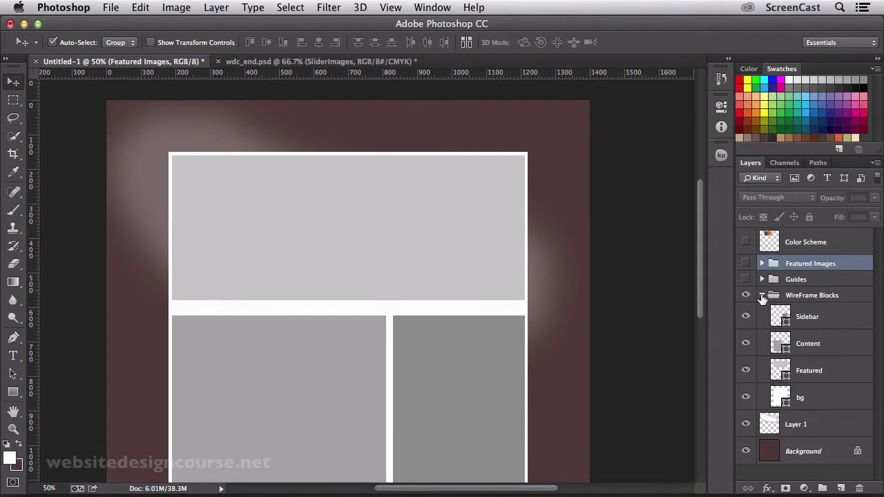
left_click(775, 372)
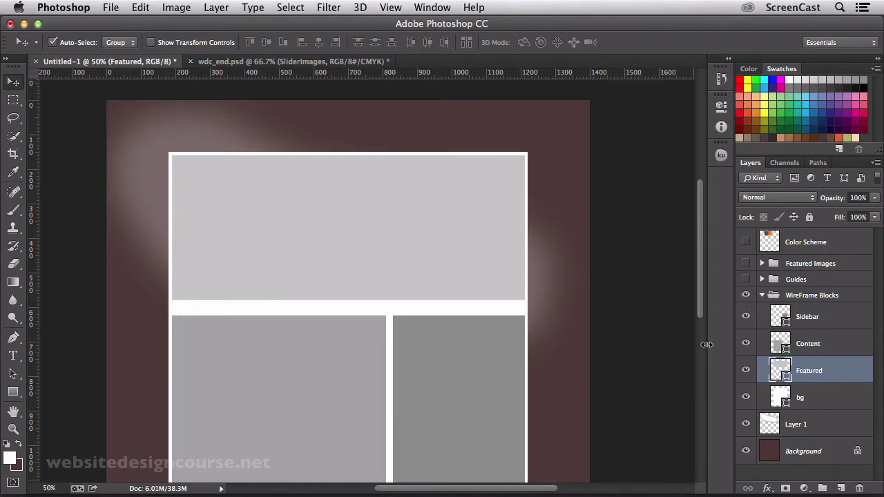
Step: Toggle the Featured block's visibility to identify the slider area, and switch to wdc_end.psd to examine its finished slider
left_click(746, 374)
left_click(746, 374)
scroll(339, 312, "down", 5)
scroll(382, 284, "up", 5)
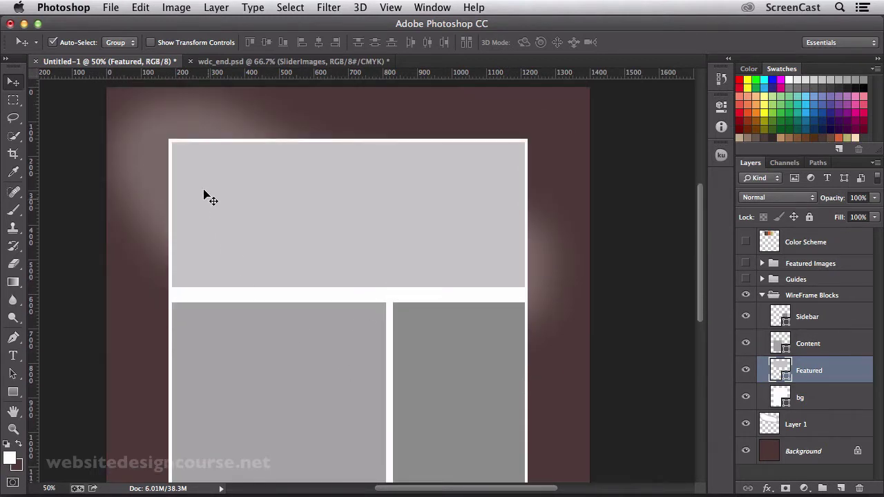
left_click(227, 63)
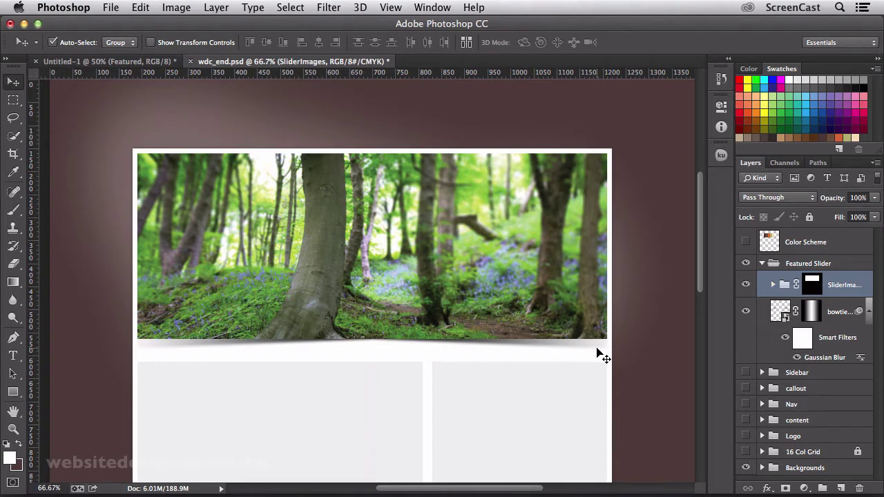
Step: Return to the Untitled-1 document and collapse the WireFrame Blocks group
left_click(123, 63)
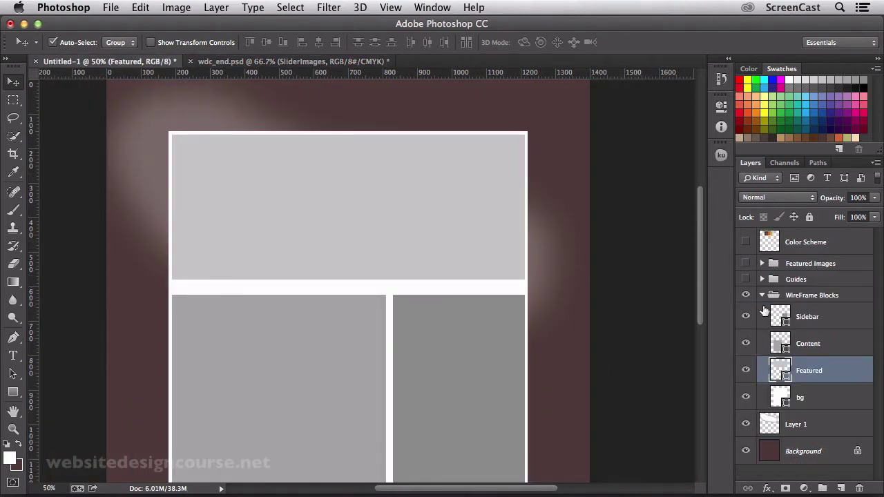
left_click(762, 295)
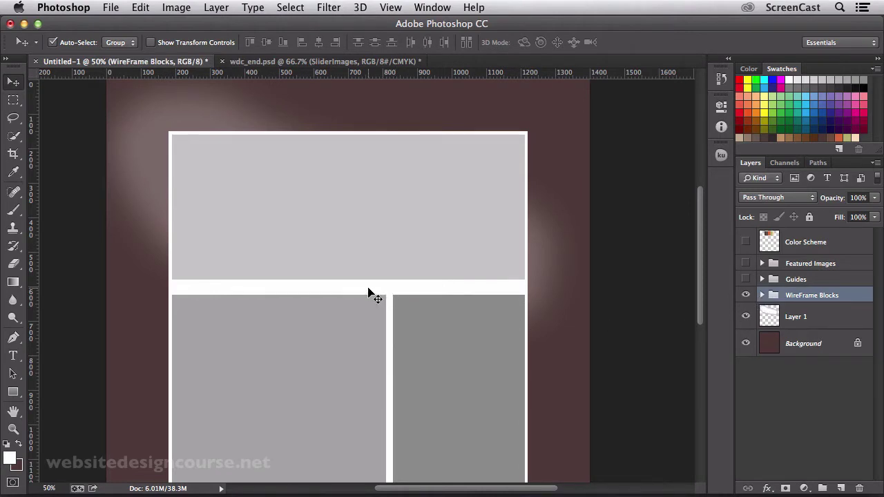
key("z")
left_click(331, 286)
key("space")
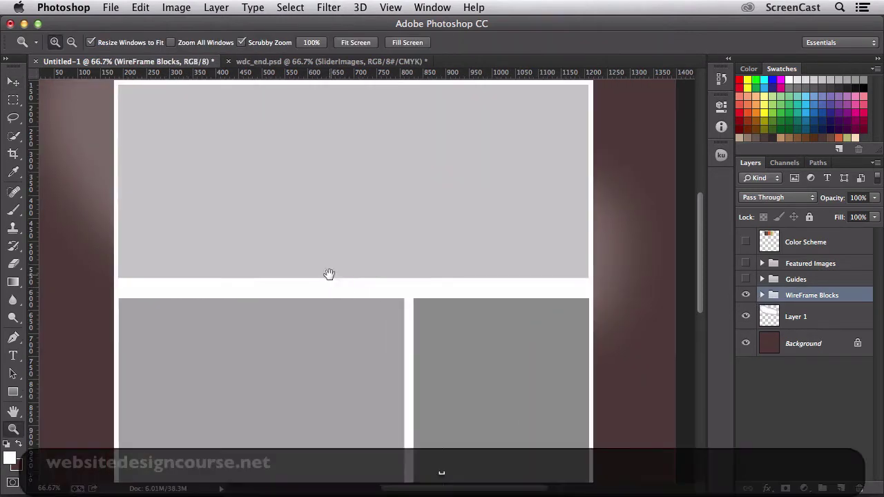
left_click_drag(329, 274, 375, 310)
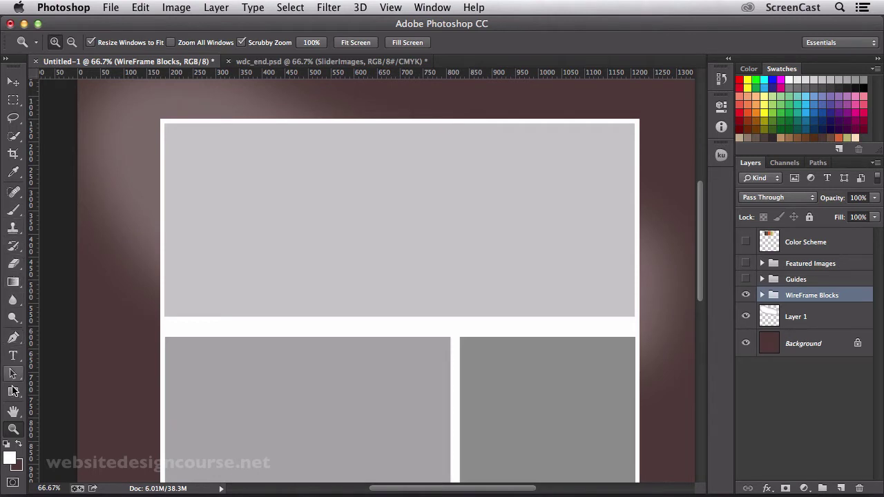
Step: Create a rectangle about 1022 × 28 px directly beneath the Featured block, spanning its width, and fill it with black
left_click(14, 392)
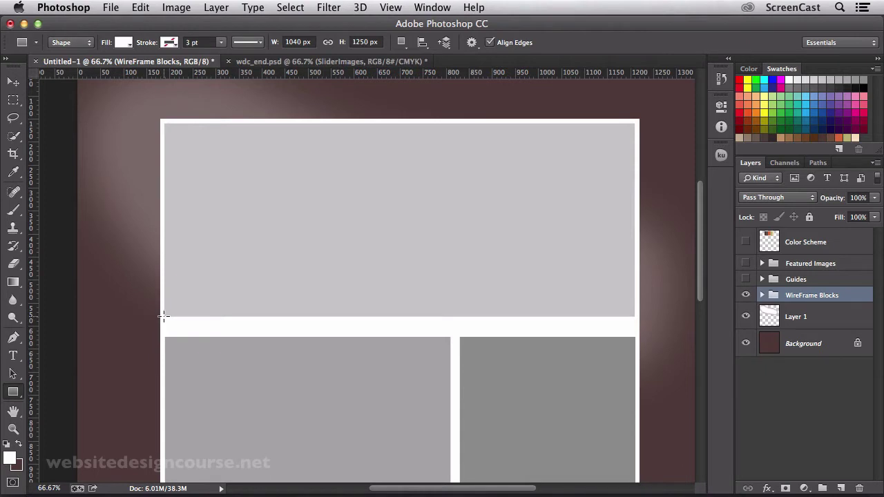
left_click_drag(163, 316, 634, 329)
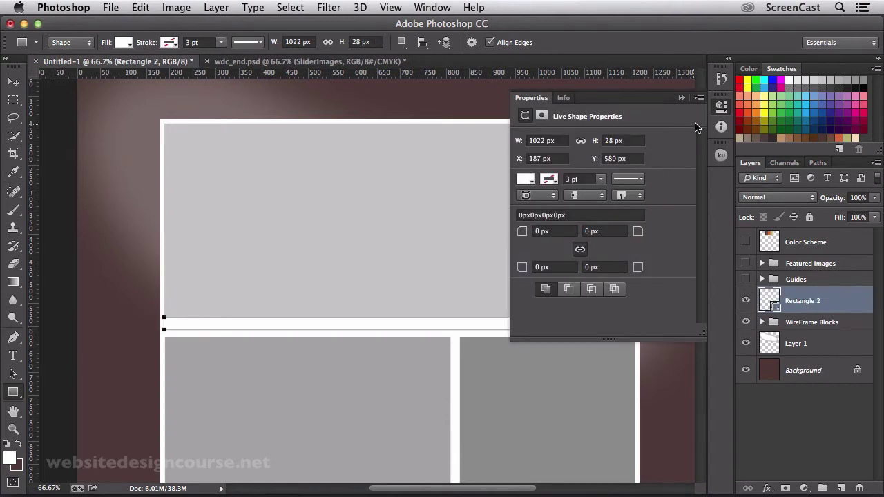
left_click(525, 179)
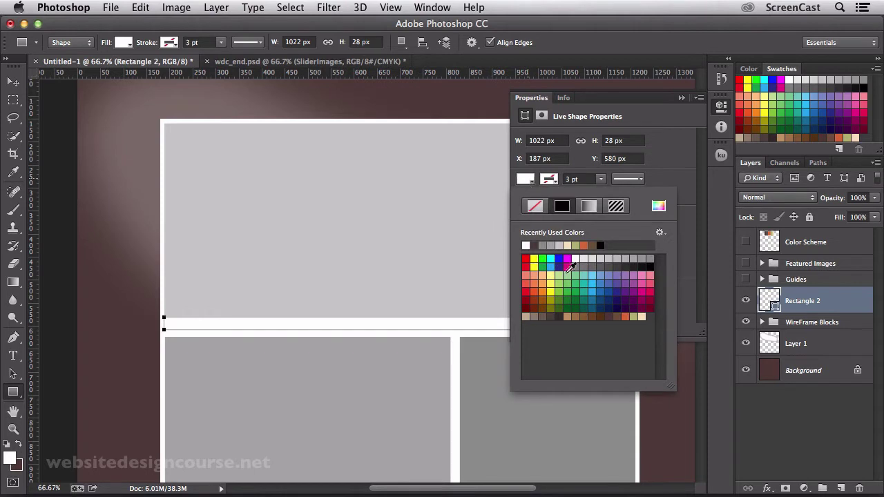
left_click(650, 266)
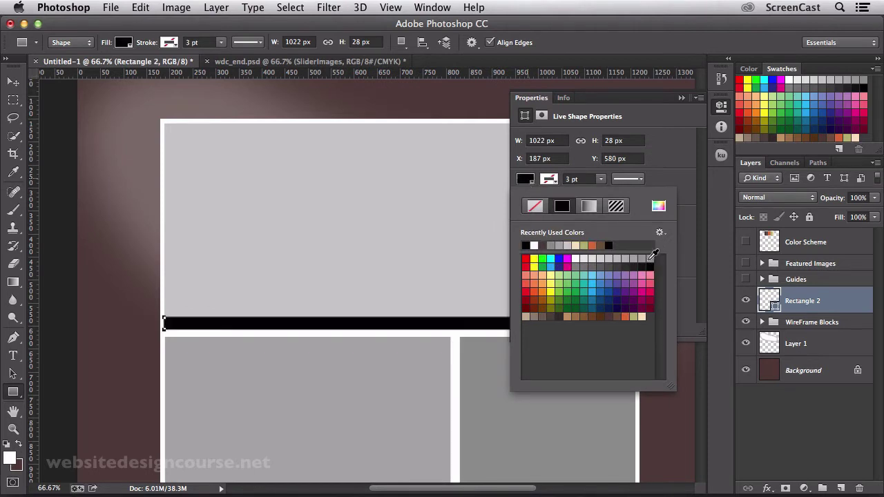
left_click(721, 106)
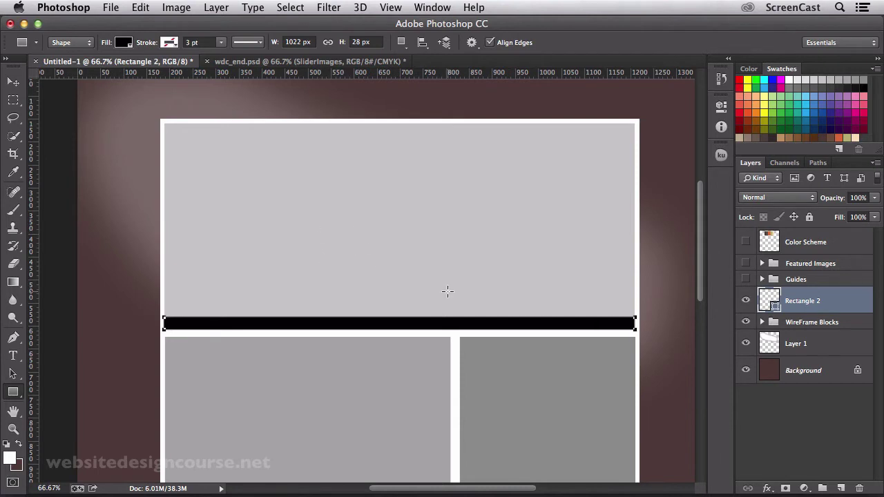
Step: Deselect the black rectangle's layer and place a vertical guide at about 700 px, the horizontal center of the canvas
left_click(799, 380)
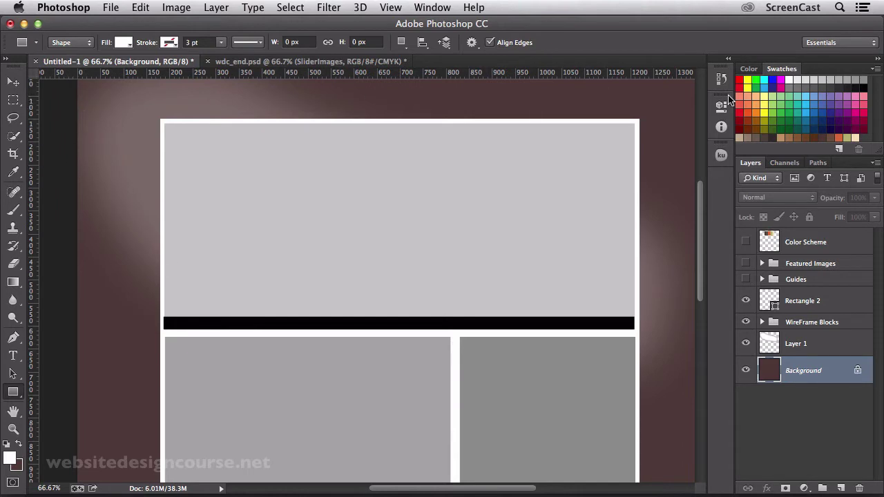
key("alt+space")
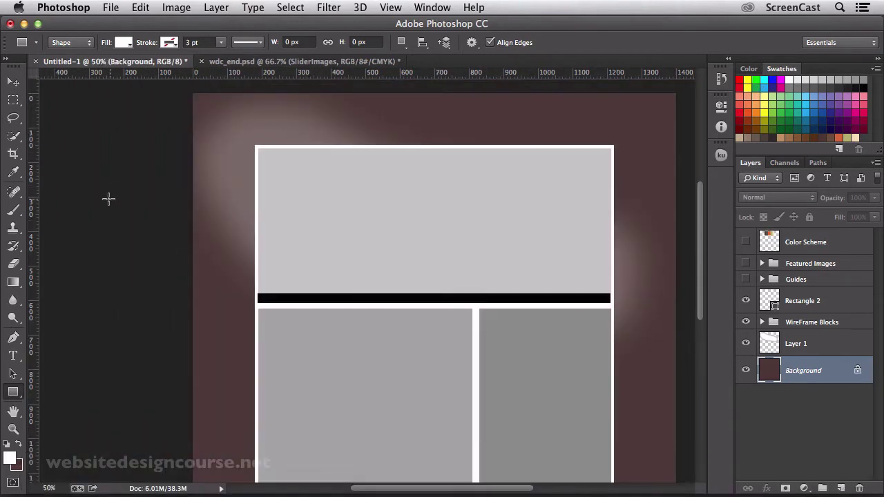
left_click_drag(31, 193, 438, 208)
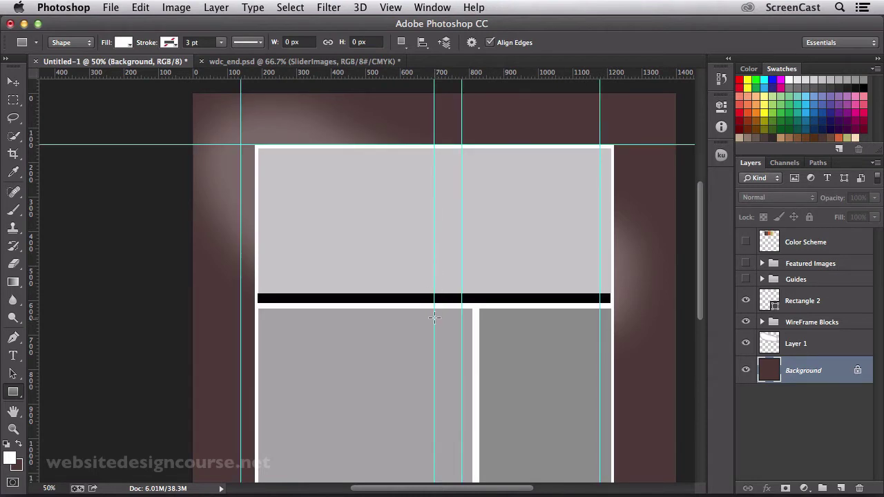
Step: Add an anchor point to the black rectangle's bottom edge where it meets the center guide
key("z")
left_click_drag(449, 308, 426, 301)
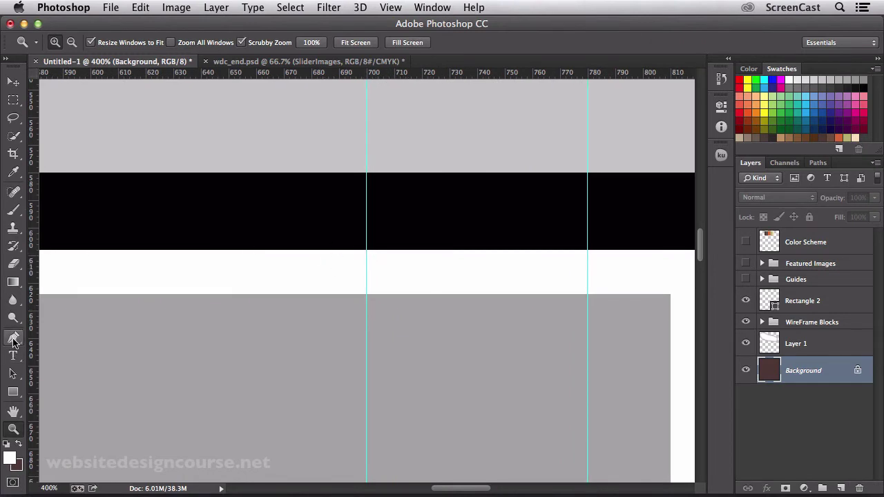
left_click(13, 339)
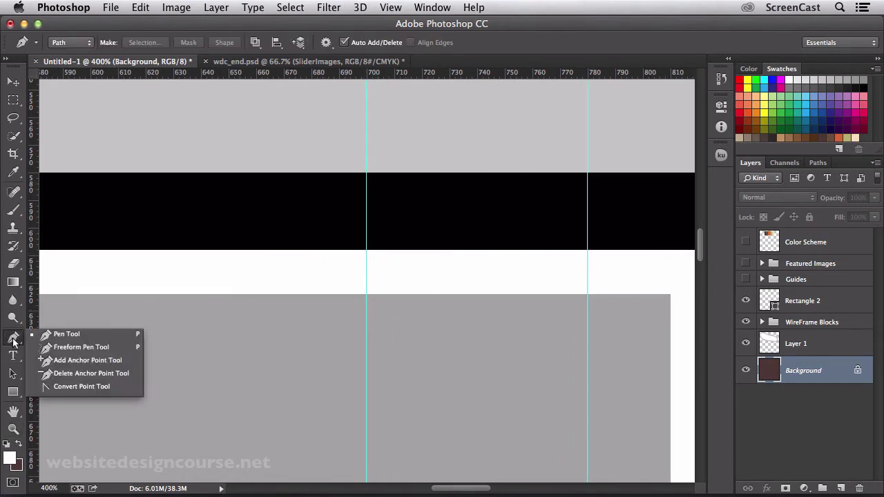
left_click(75, 362)
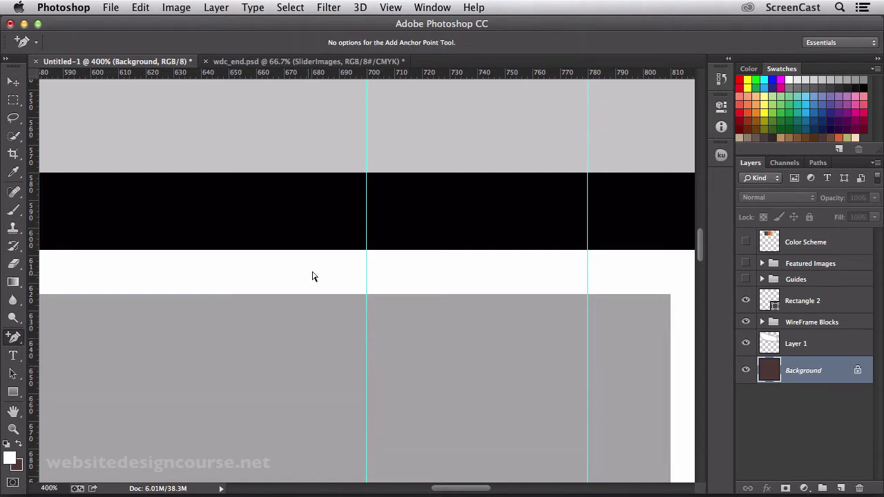
left_click(367, 254)
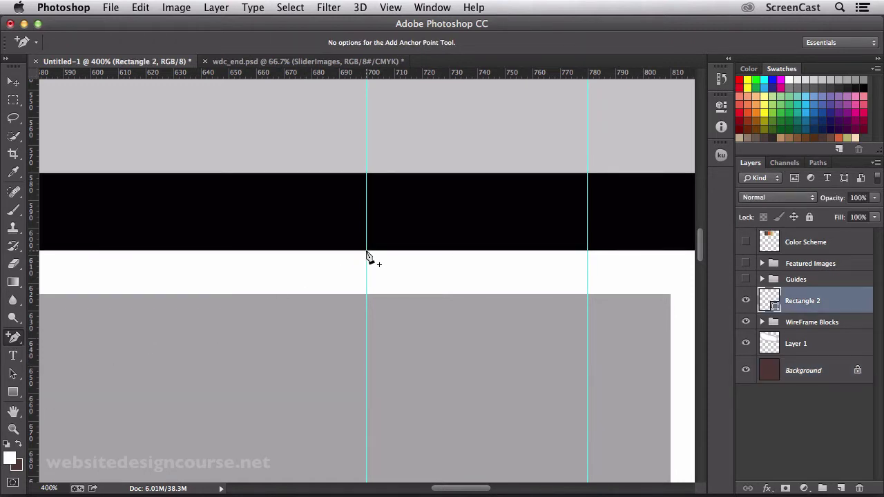
left_click(367, 251)
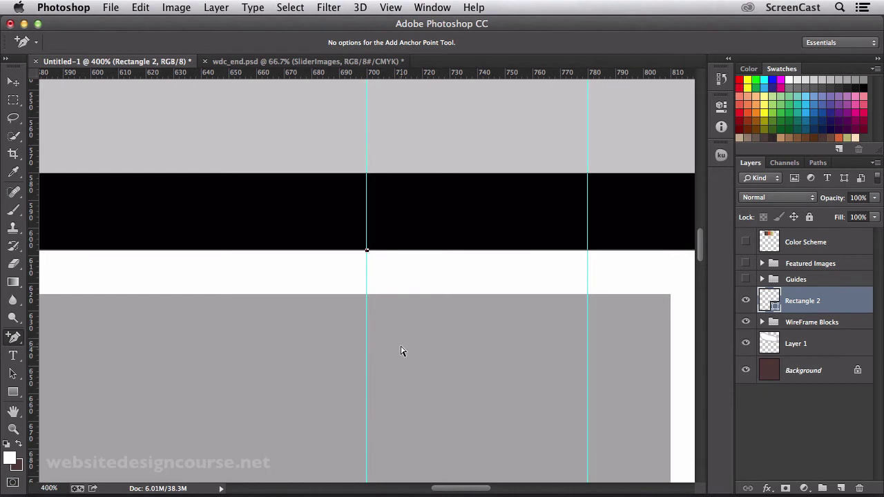
Step: Select the black rectangle's bottom-center anchor point with the Direct Selection tool
left_click(383, 310, "alt+super")
left_click(382, 308, "alt+super")
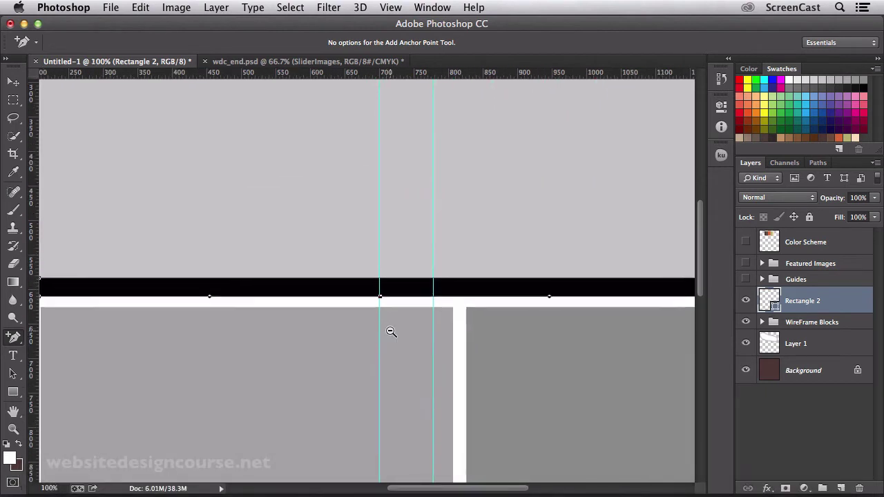
left_click(390, 331, "alt+super")
left_click_drag(406, 320, 388, 279)
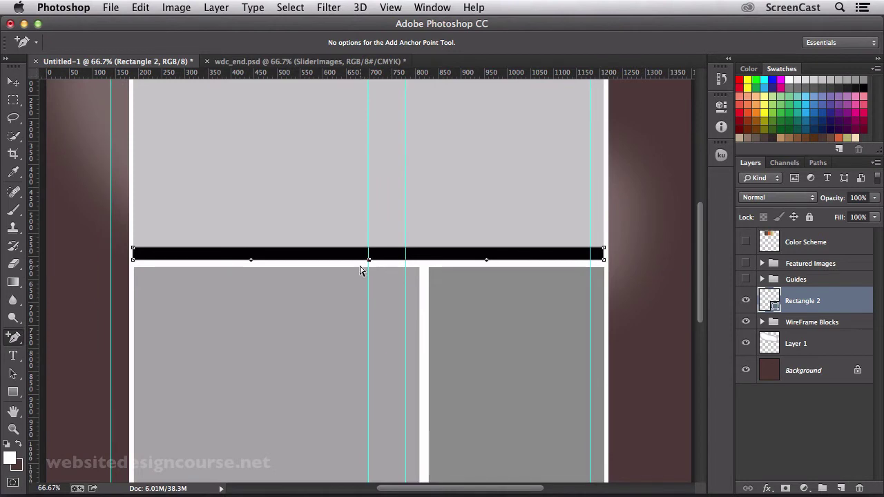
left_click(11, 342)
left_click(13, 374)
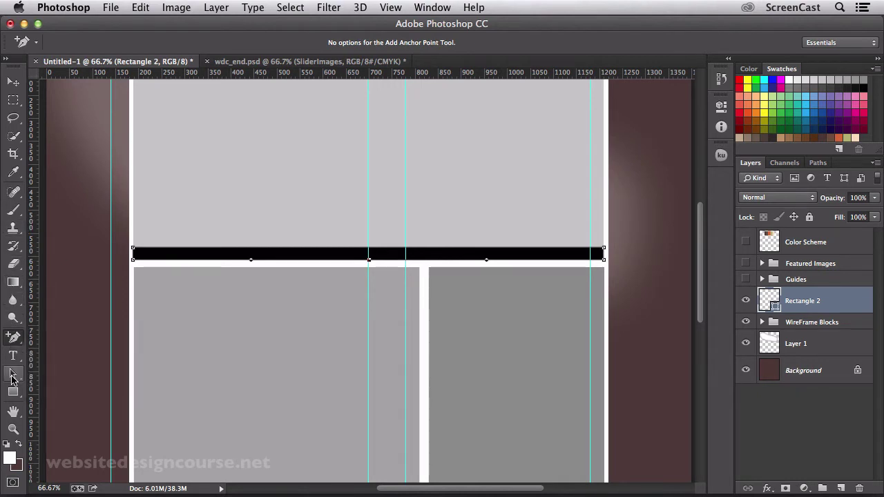
left_click(13, 373)
left_click(53, 382)
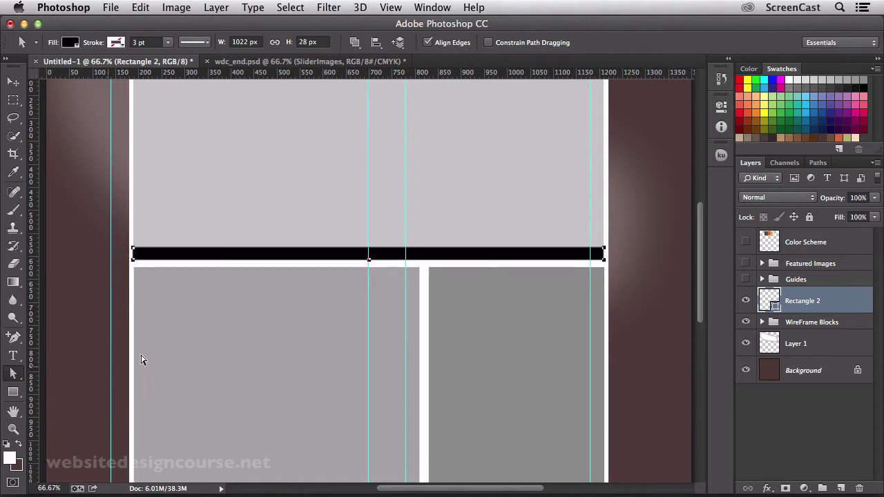
left_click(369, 263)
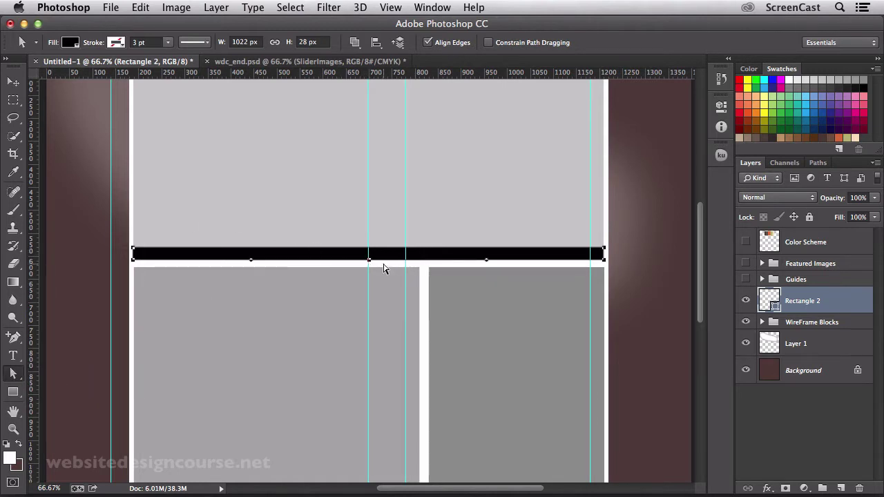
left_click(386, 265)
left_click(369, 264)
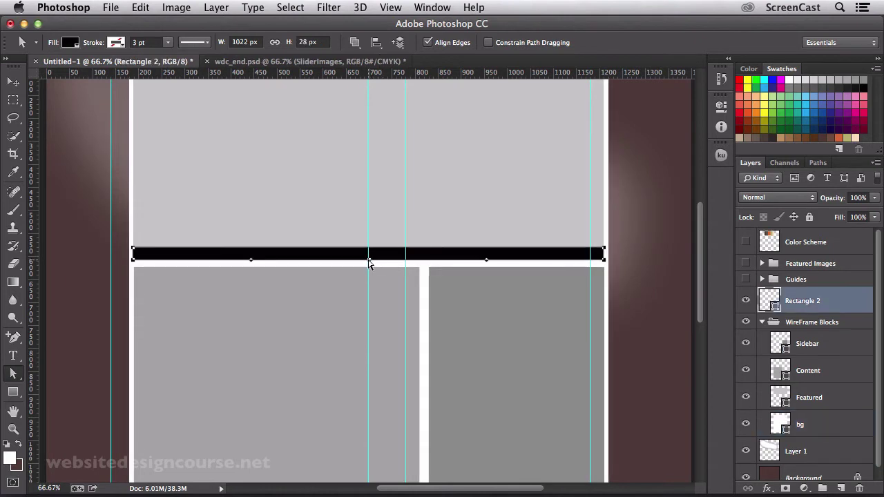
left_click(370, 265)
left_click(369, 263)
Step: Try nudging the black rectangle's bottom-center anchor point up and back down at 400% zoom
key("z")
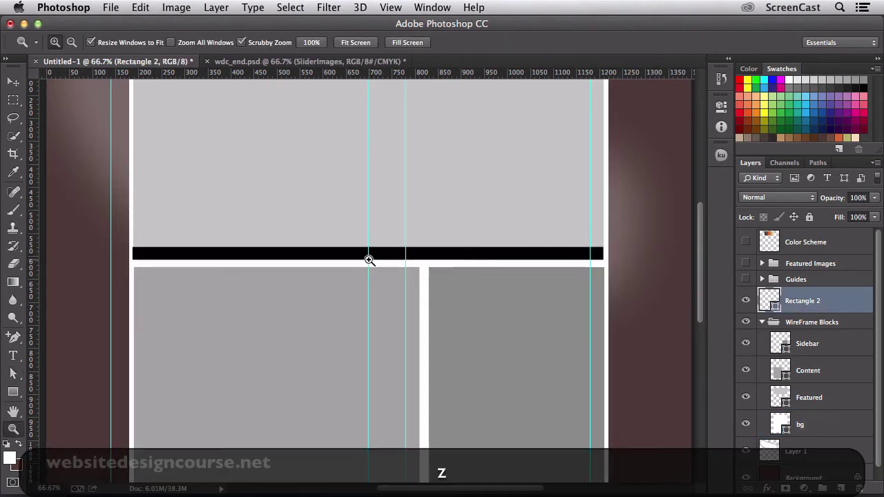
left_click(370, 263)
left_click(370, 263)
key("a")
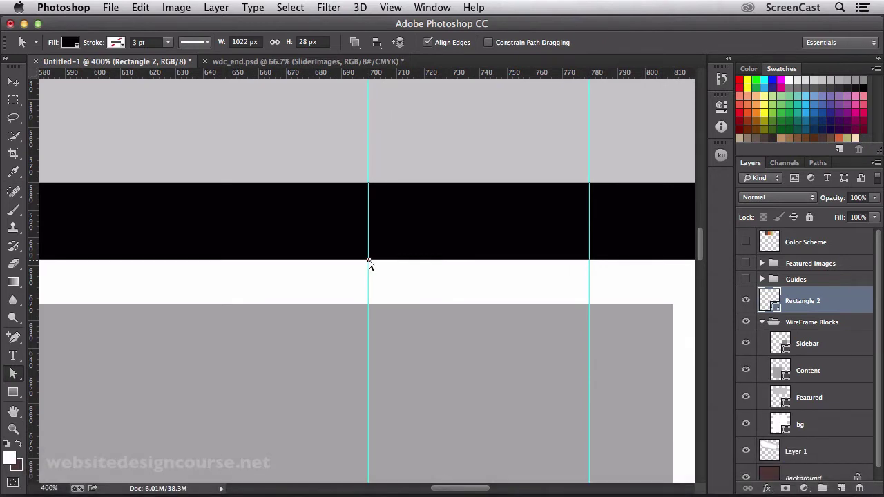
key("Up")
key("Down")
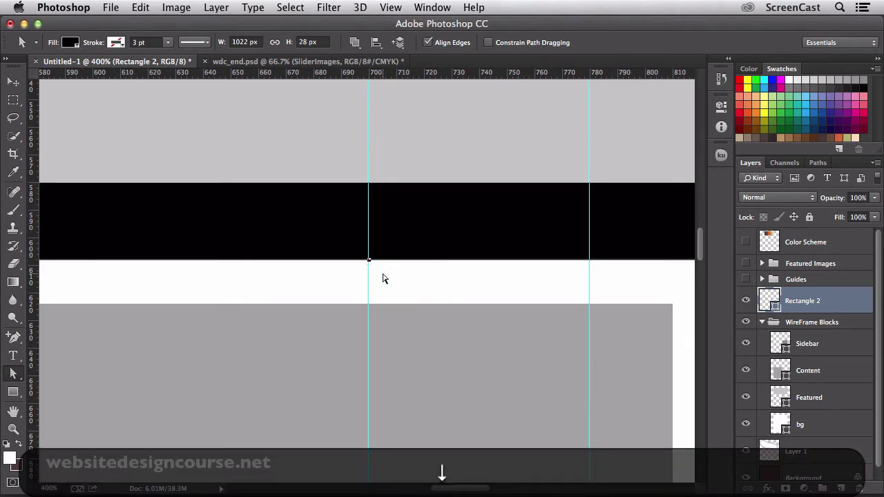
left_click(382, 275)
left_click(359, 255)
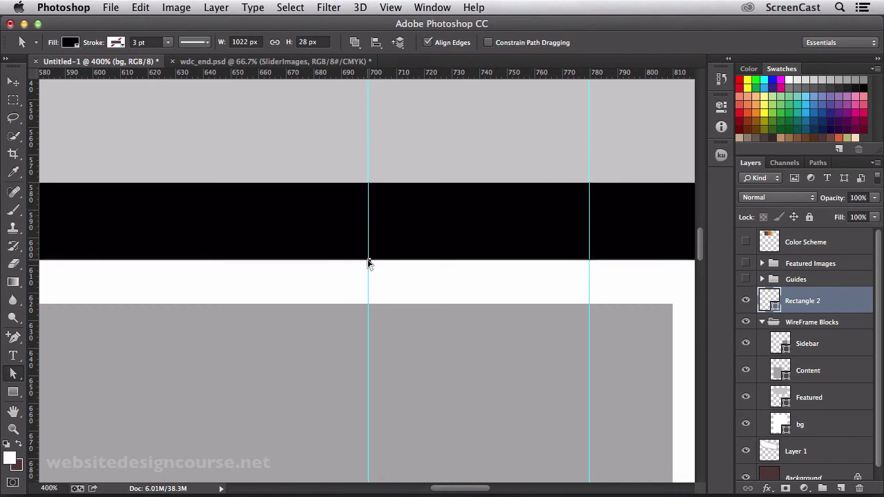
Step: Isolate the Rectangle 2 layer, try nudging its bottom-center anchor point three increments up and back down, and exit isolation
double_click(367, 260)
key("Up")
key("Up")
key("Up")
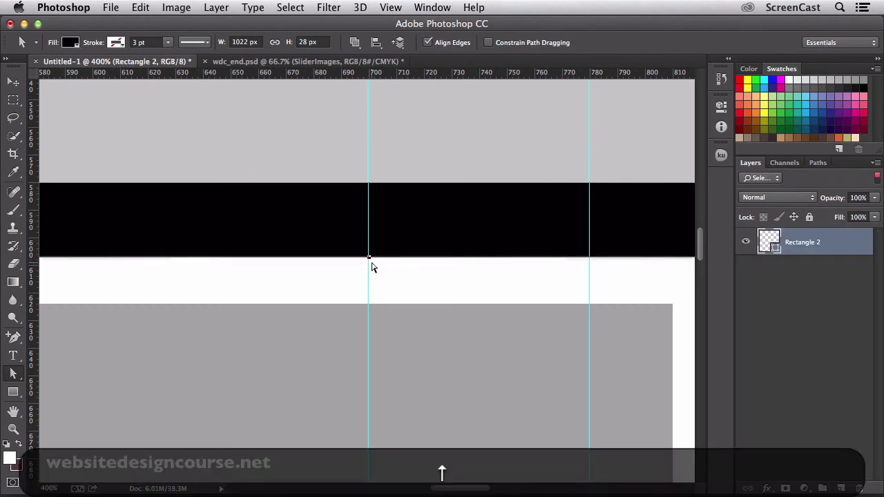
key("Down")
key("Down")
key("Down")
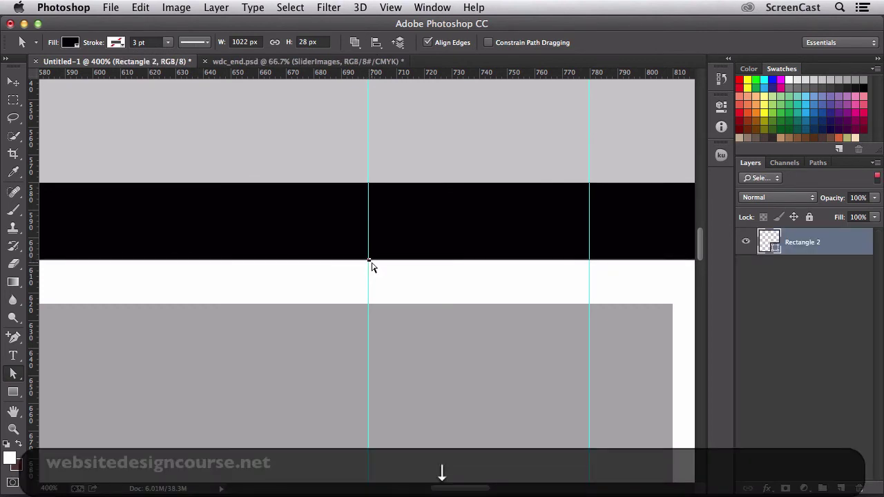
left_click(373, 283, "alt+super")
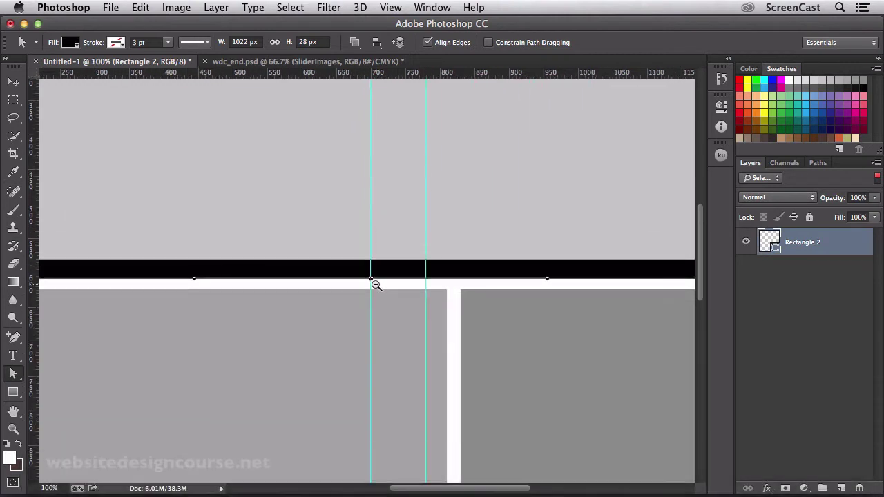
left_click(373, 283, "alt+super")
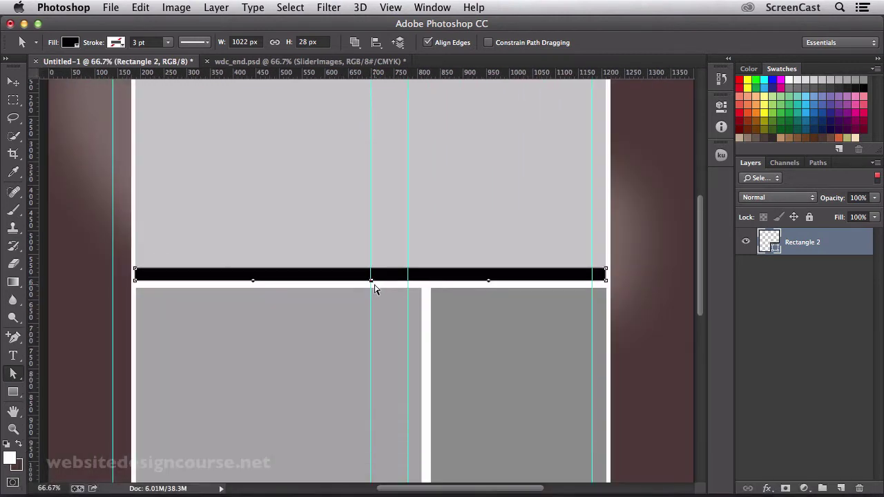
left_click(373, 283)
key("shift+super+i")
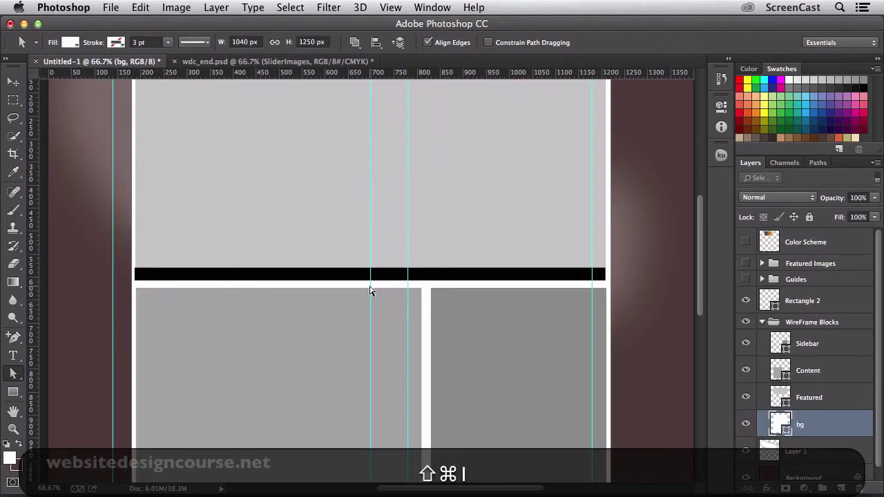
Step: Nudge the black rectangle's bottom-center anchor point up close to its top edge so the bottom edge forms a shallow arch
left_click(371, 280)
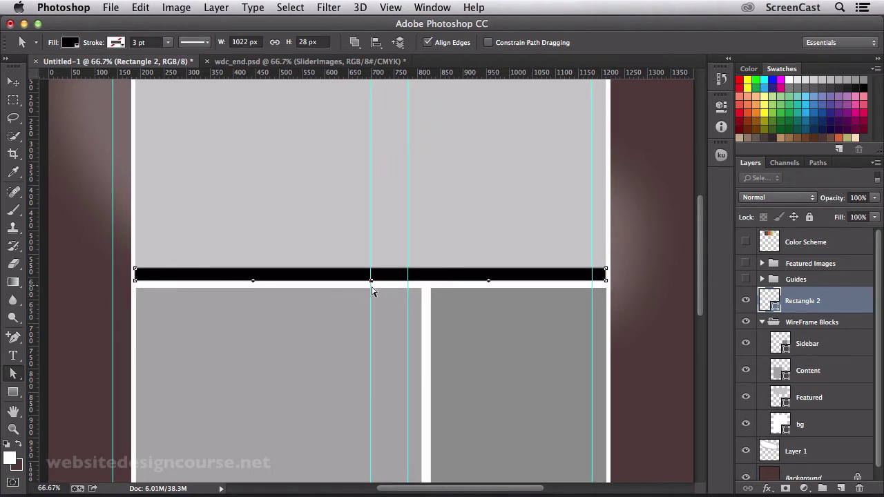
key("Up")
key("Up")
key("Up")
key("Up")
key("Up")
key("Up")
key("Up")
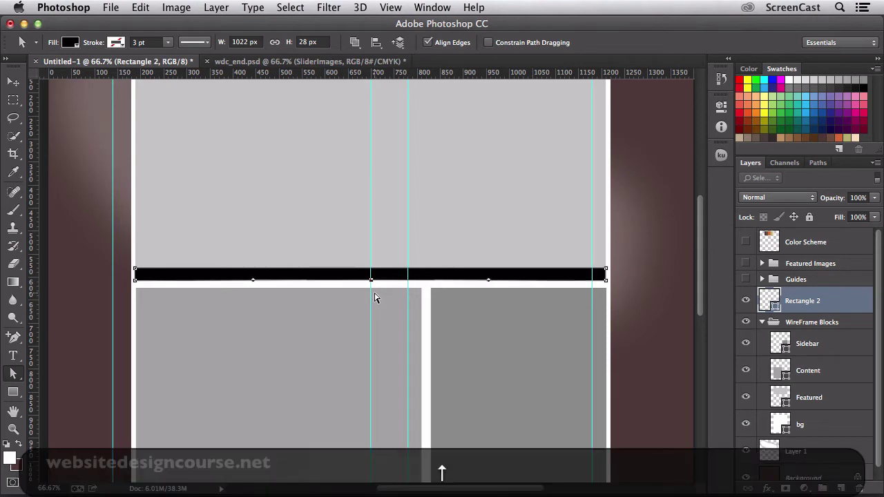
key("Up")
key("Up")
key("Up")
key("Up")
key("Up")
key("Up")
key("Up")
key("Up")
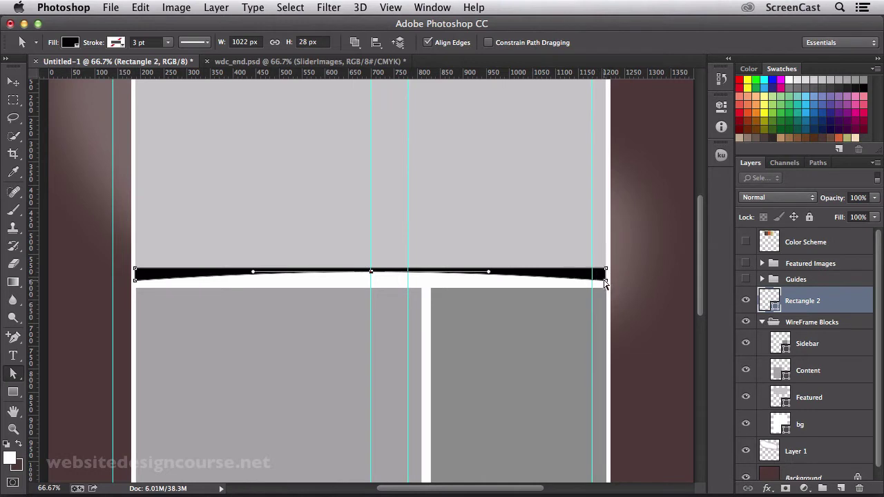
Step: Deselect the black arched shape's path and collapse the WireFrame Blocks layer group
left_click(379, 286)
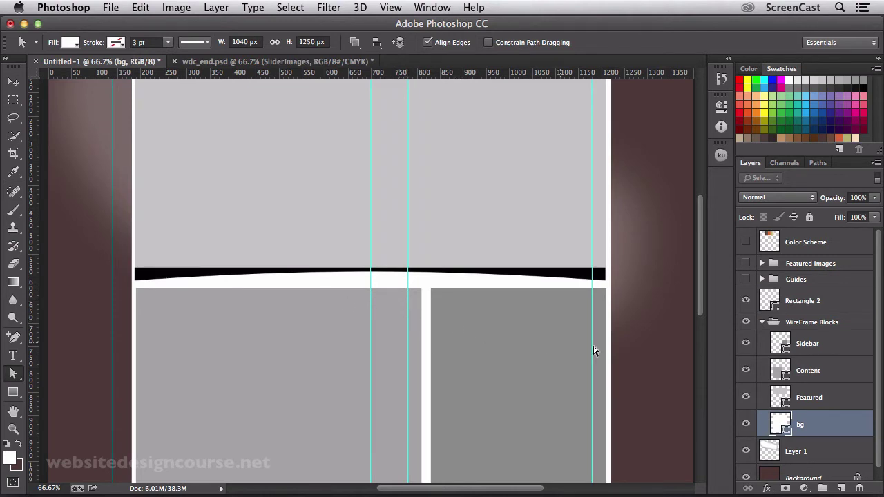
scroll(777, 367, "down", 1)
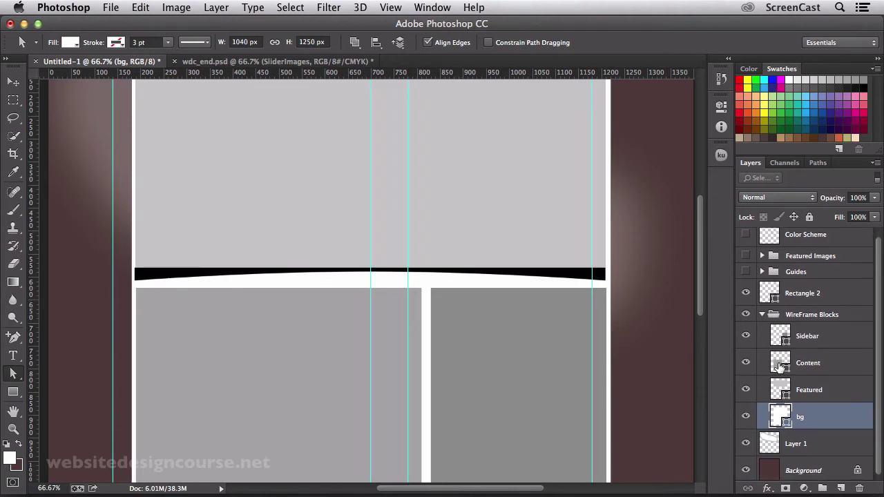
scroll(779, 367, "up", 1)
scroll(779, 367, "up", 1)
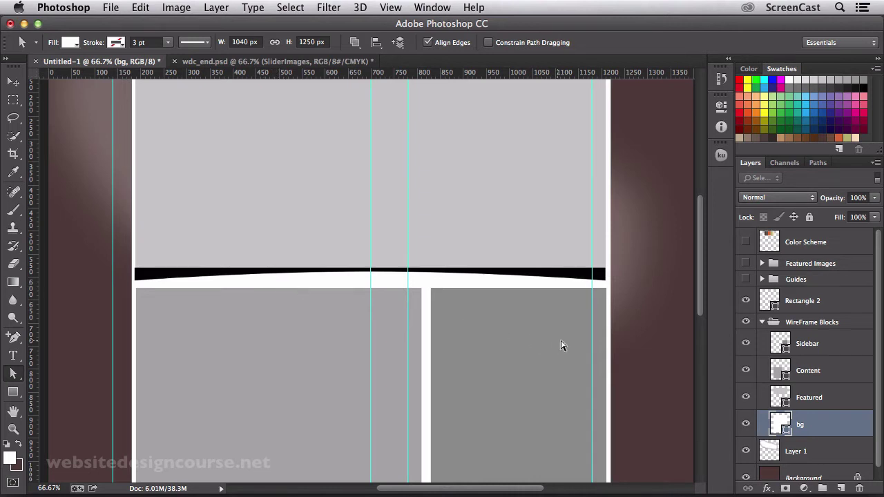
scroll(771, 356, "down", 1)
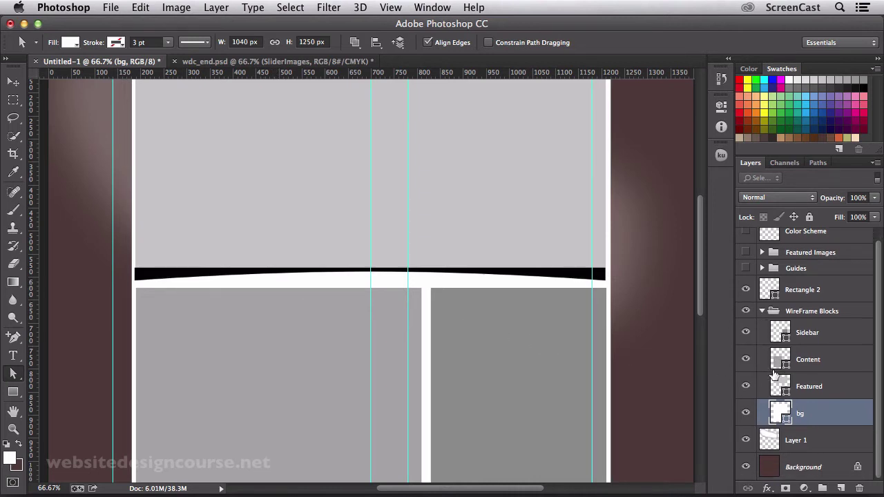
scroll(774, 369, "up", 1)
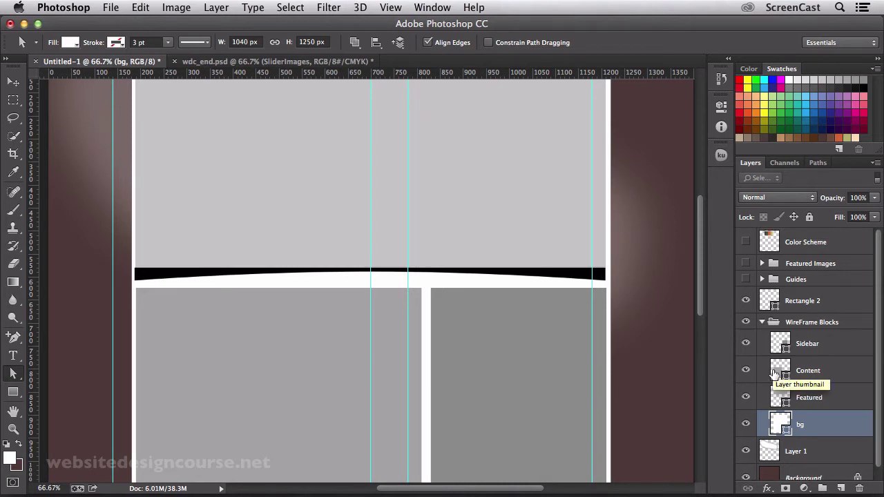
left_click(763, 322)
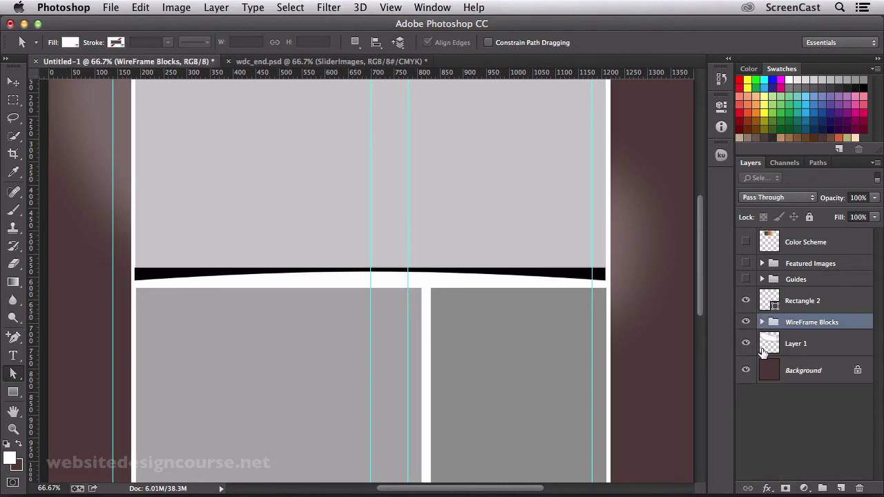
Step: Select the black arched shape with the Move tool and rename its layer FeaturedShadow
scroll(558, 357, "up", 3)
left_click(12, 82)
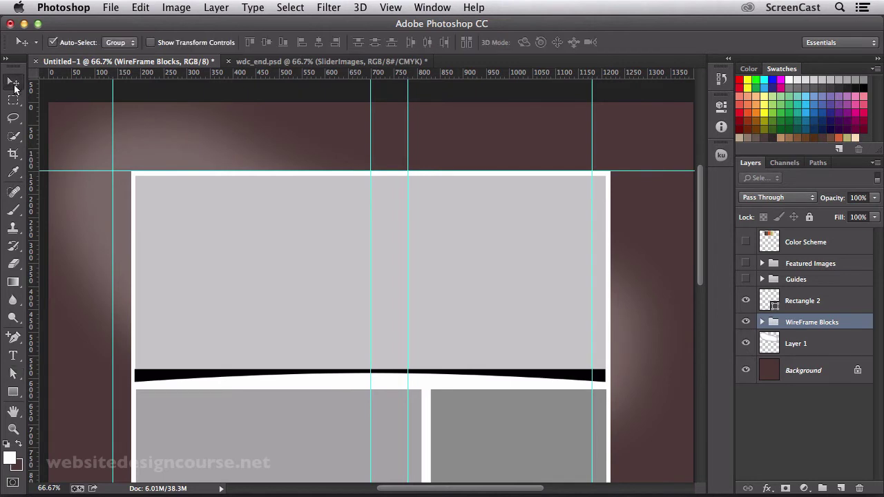
left_click(181, 376)
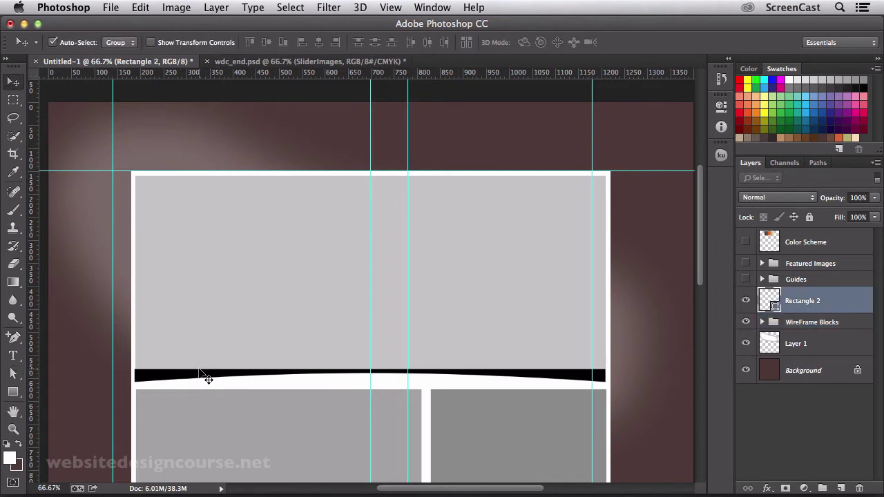
double_click(803, 301)
type("Shado")
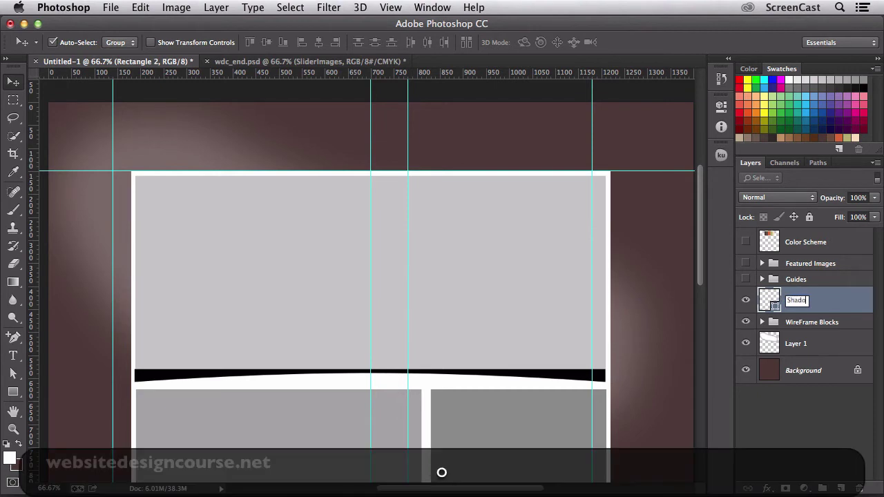
type("w")
key("BackSpace")
key("BackSpace")
type("FeaturedSha")
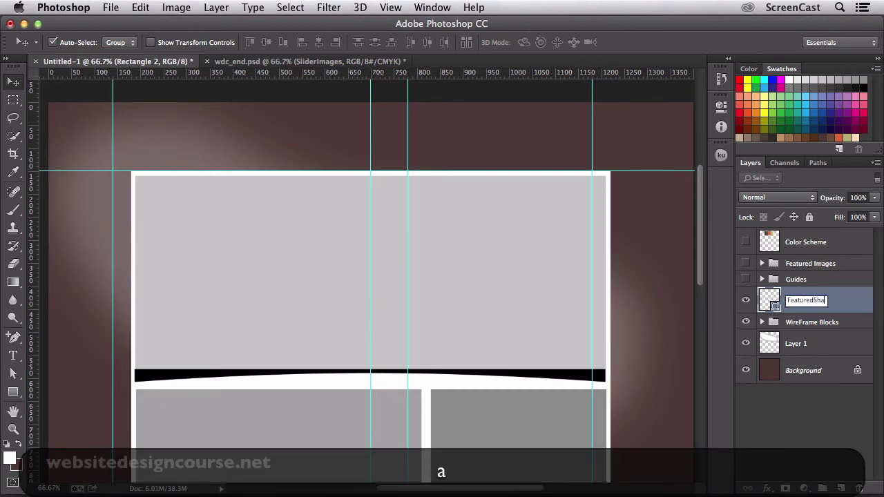
type("dow")
key("Return")
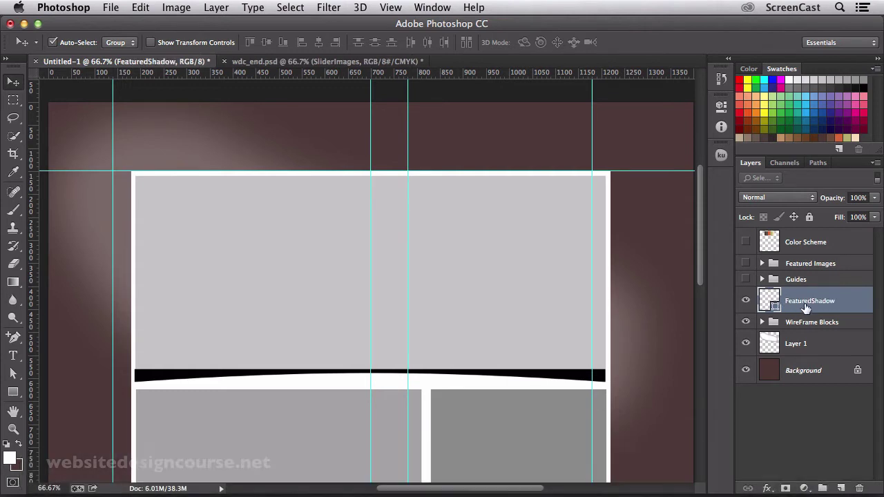
Step: Convert the FeaturedShadow layer to a smart object and apply a Gaussian Blur with a radius of 2.2 pixels
right_click(810, 303)
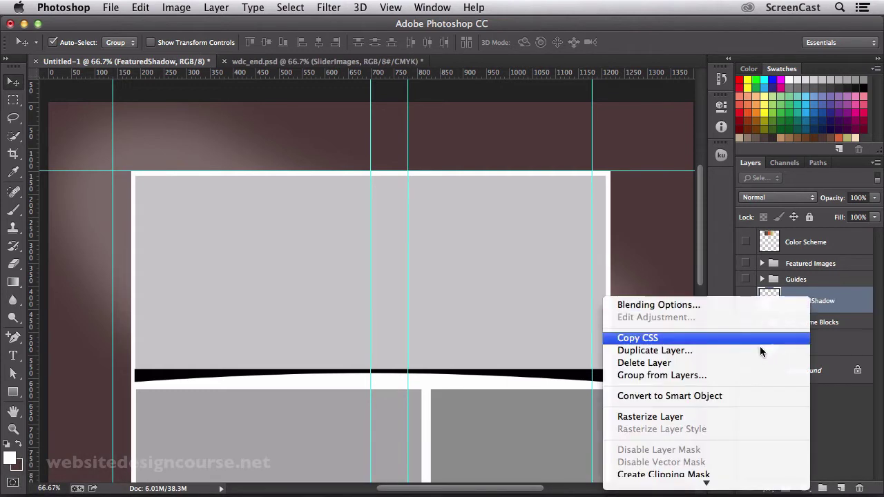
left_click(710, 395)
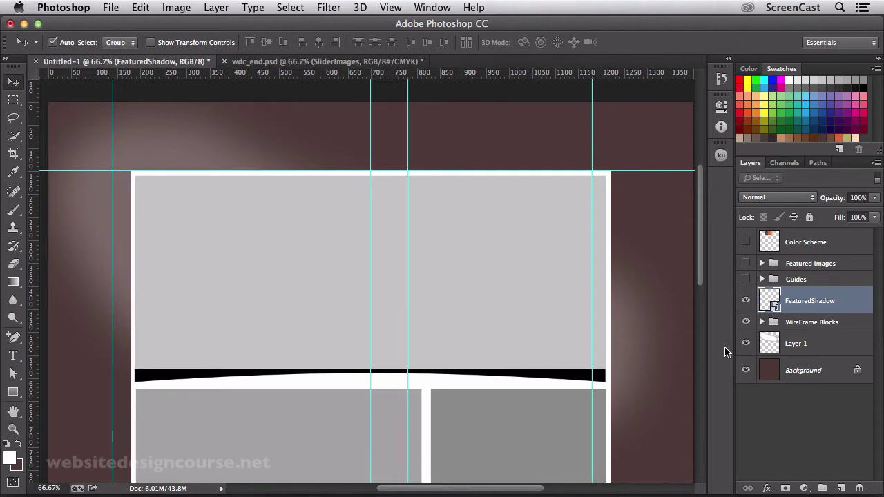
left_click(328, 8)
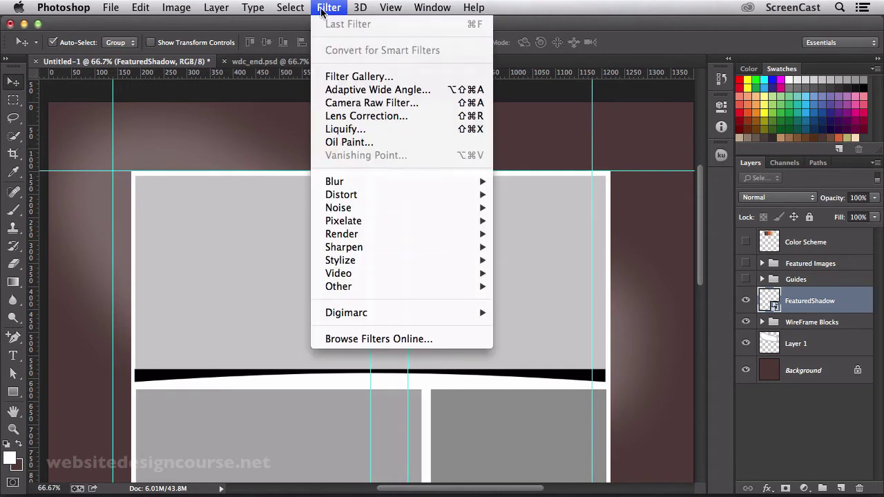
mouse_move(332, 179)
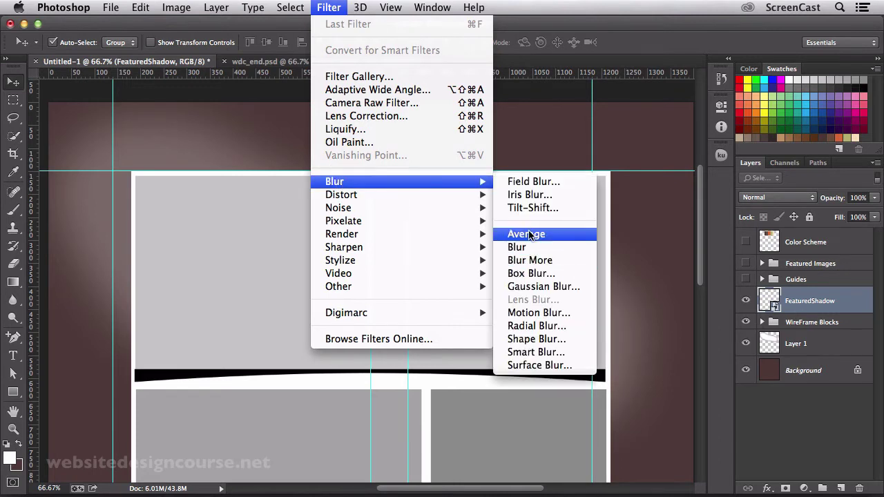
left_click(538, 288)
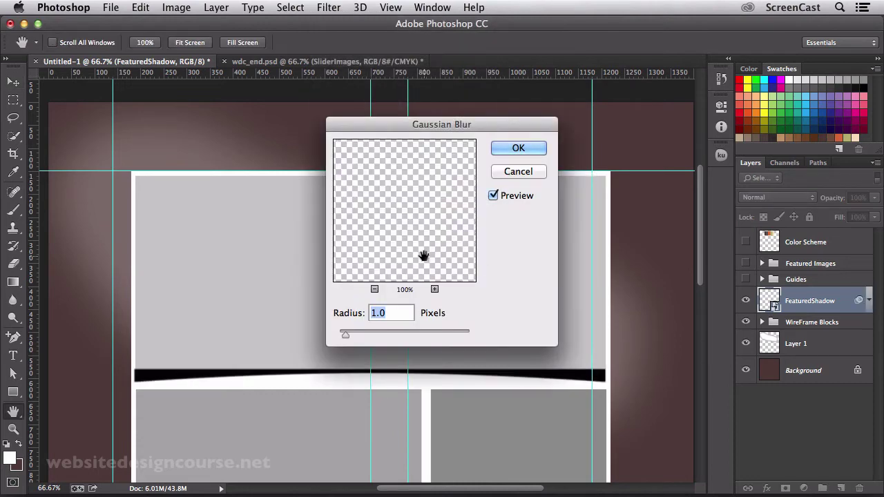
left_click_drag(423, 256, 397, 226)
mouse_move(346, 335)
left_mouse_down()
mouse_move(369, 337)
mouse_move(355, 337)
left_mouse_up()
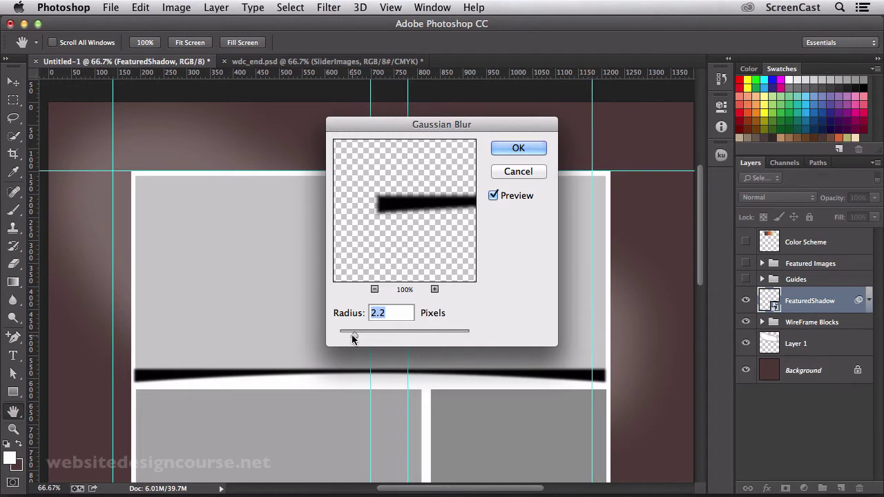
left_click(514, 148)
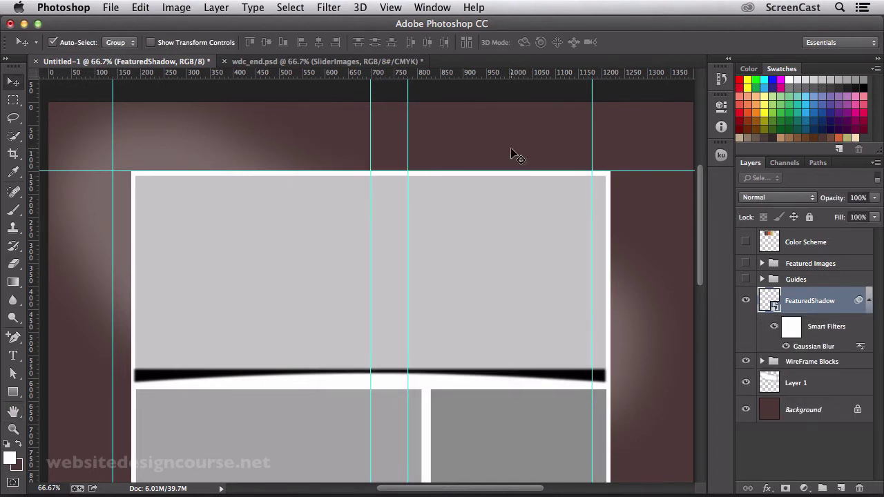
Step: Toggle the FeaturedShadow layer's Gaussian Blur off and on for comparison, and set its radius to about 3.3 pixels
left_click(788, 351)
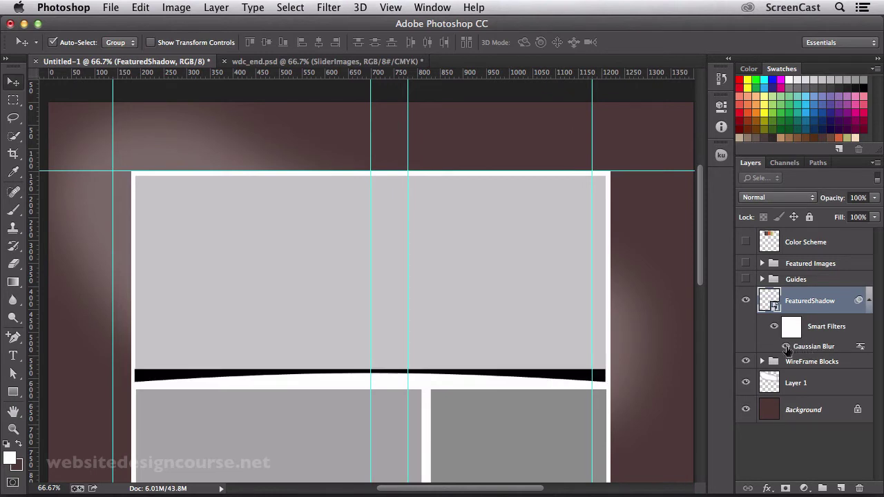
left_click(787, 348)
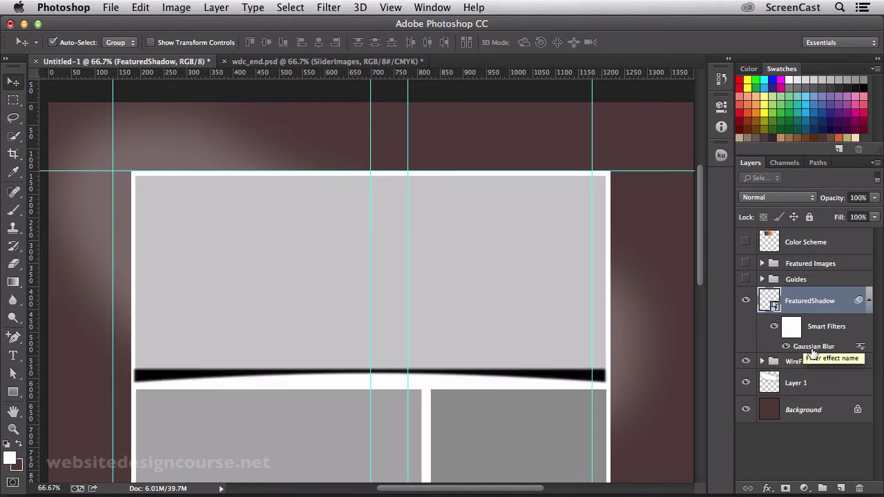
double_click(813, 349)
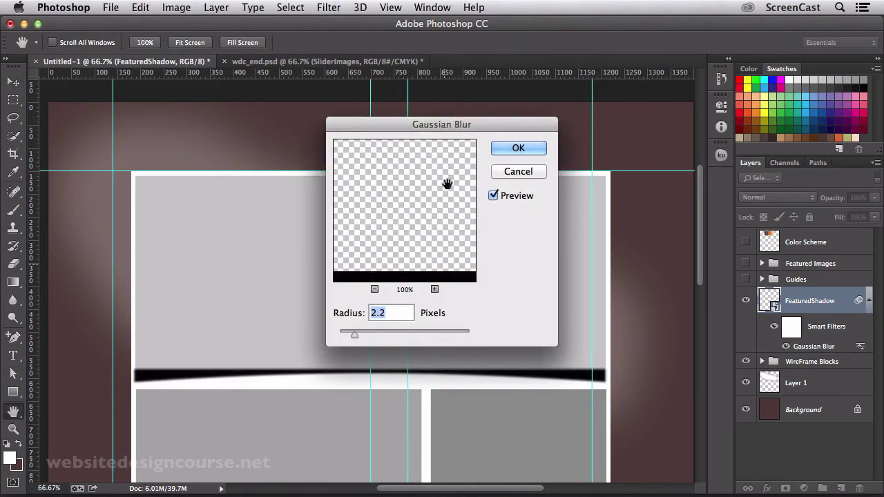
left_click_drag(446, 184, 449, 135)
left_click_drag(354, 335, 343, 337)
left_click_drag(343, 338, 355, 337)
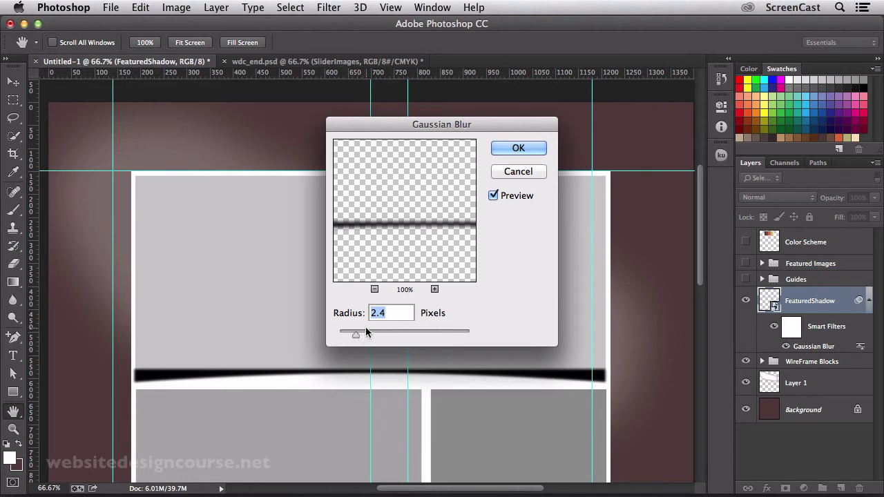
mouse_move(356, 336)
left_mouse_down()
mouse_move(367, 337)
mouse_move(360, 332)
left_mouse_up()
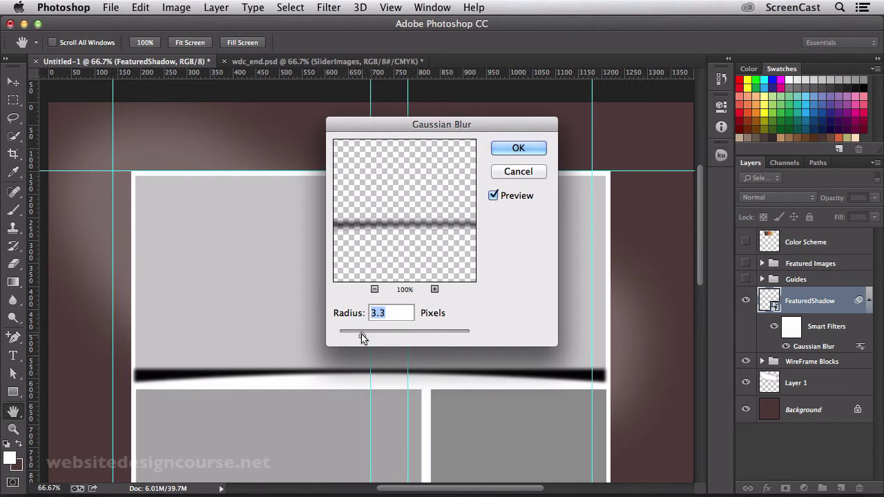
left_click_drag(364, 338, 364, 338)
left_click(520, 150)
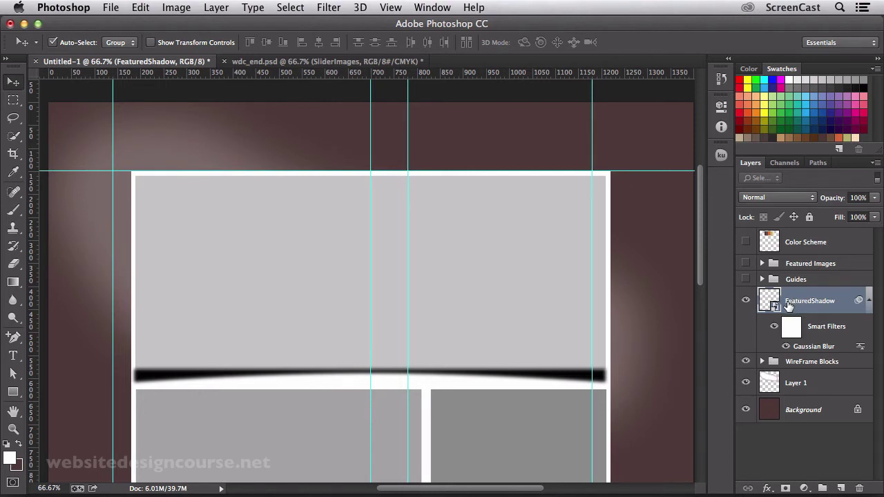
Step: Add a layer mask to the FeaturedShadow layer, target the mask instead of the layer content, and activate the Brush tool
left_click(785, 488)
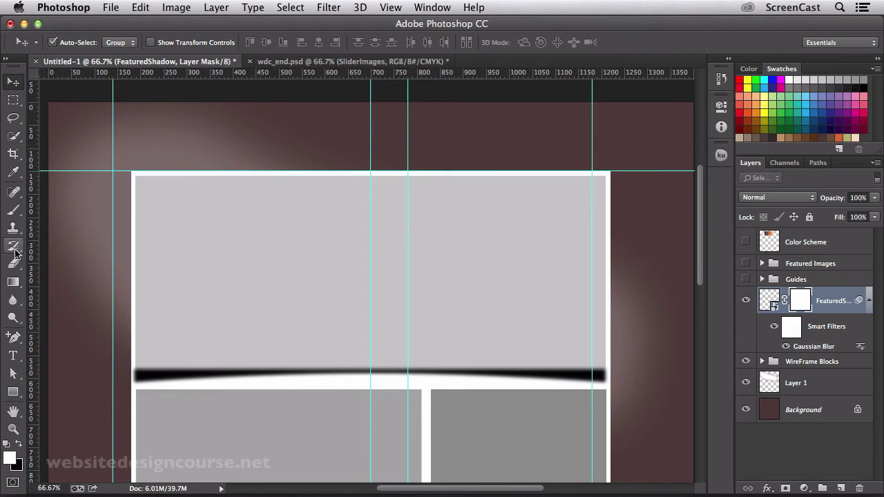
left_click(19, 215)
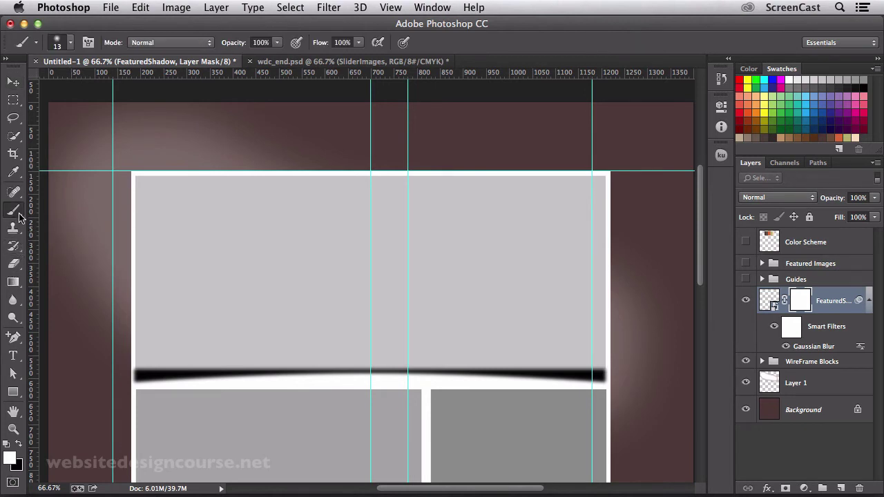
key("v")
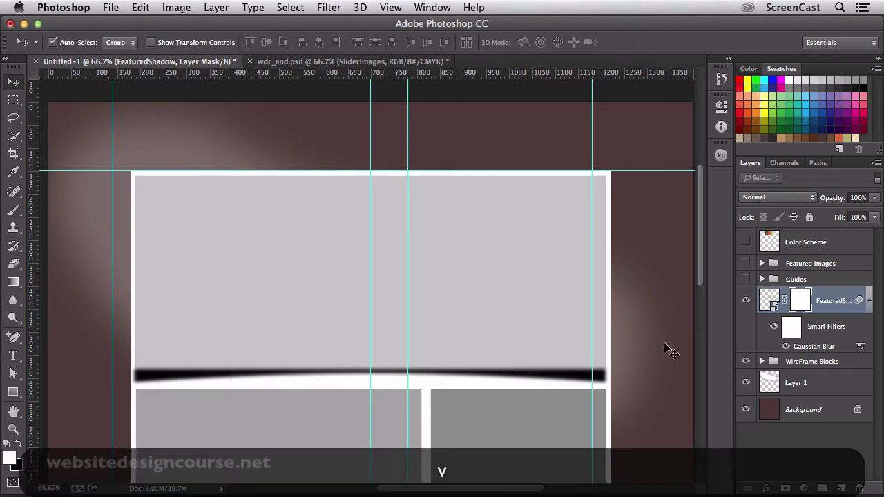
left_click(769, 301)
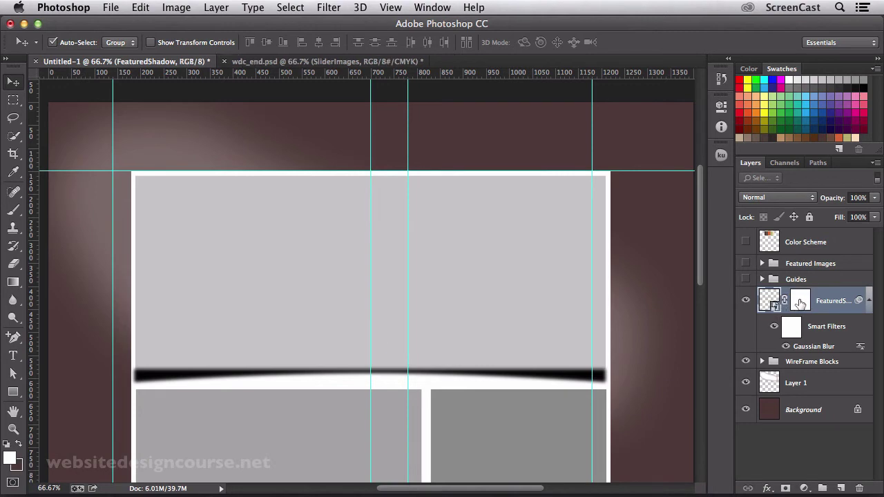
left_click(799, 302)
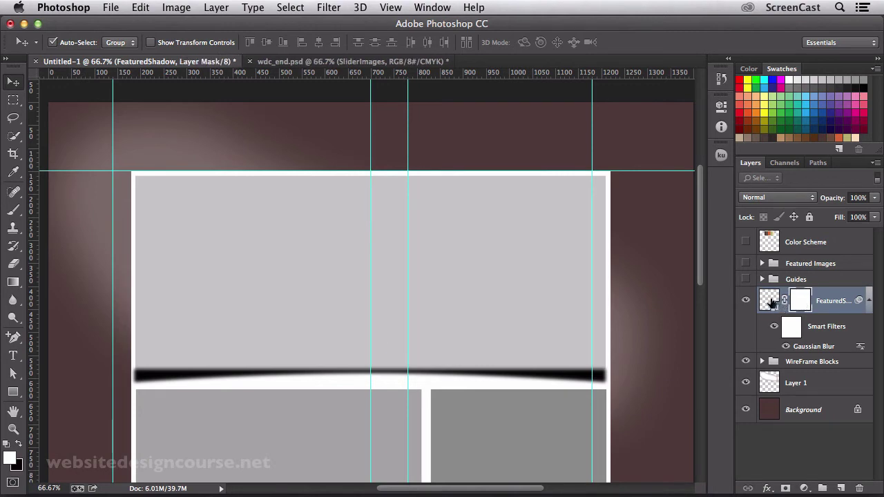
left_click(770, 302)
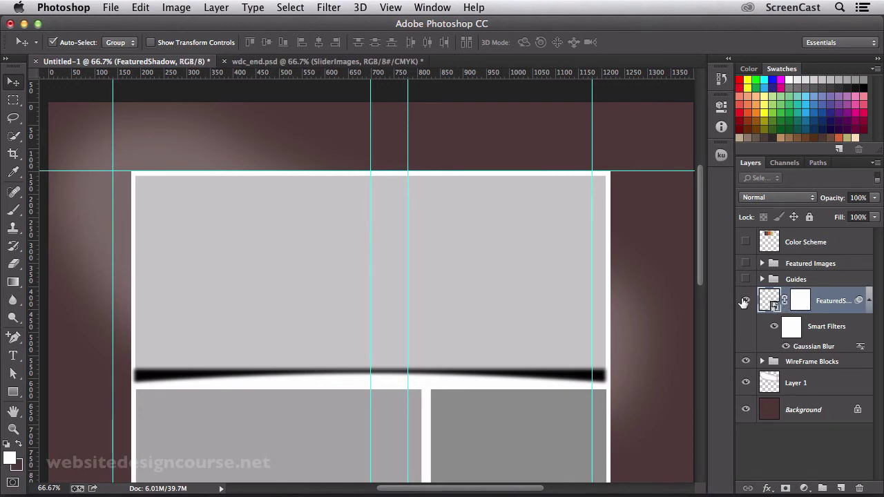
left_click(797, 303)
key("b")
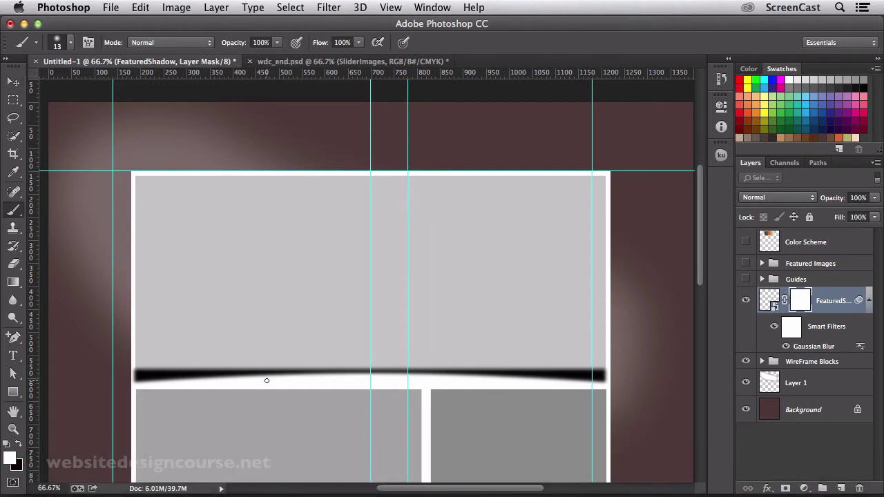
Step: Try hiding a short stretch of the shadow by painting black on its mask, and paint that stretch back with white
key("x")
mouse_move(243, 377)
left_mouse_down()
mouse_move(239, 369)
mouse_move(265, 373)
left_mouse_up()
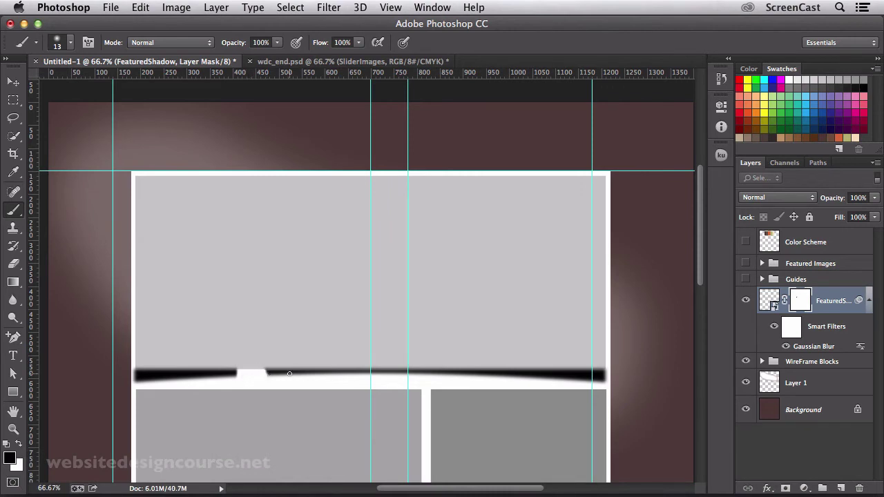
key("x")
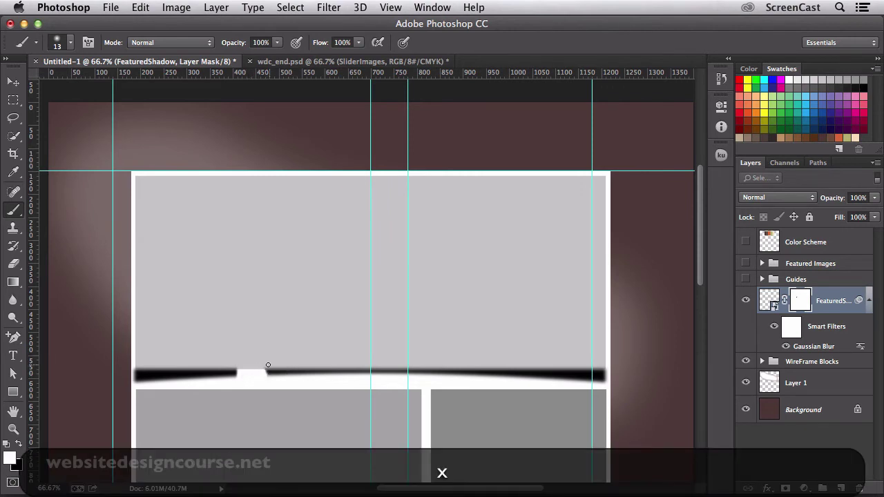
mouse_move(268, 365)
left_mouse_down()
mouse_move(250, 376)
mouse_move(242, 368)
mouse_move(236, 377)
left_mouse_up()
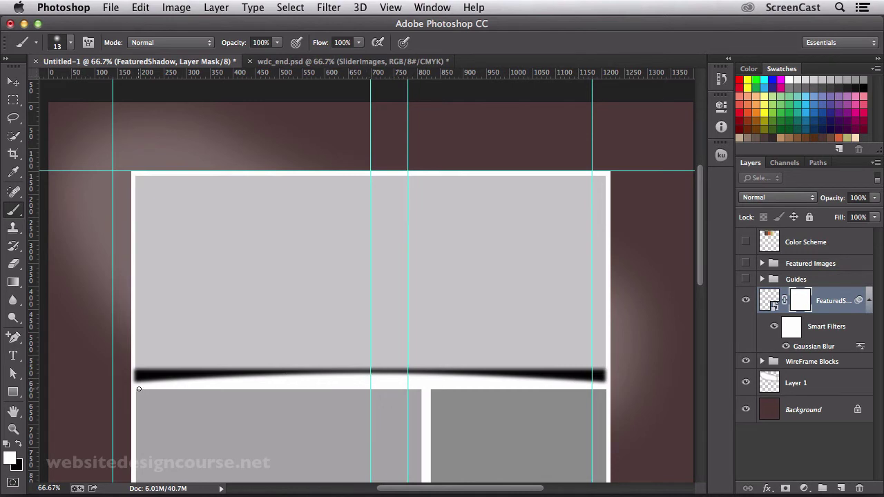
Step: Try partially hiding a short stretch of the shadow by painting on its mask with mid-gray #909090
left_click(18, 467)
left_click(298, 328)
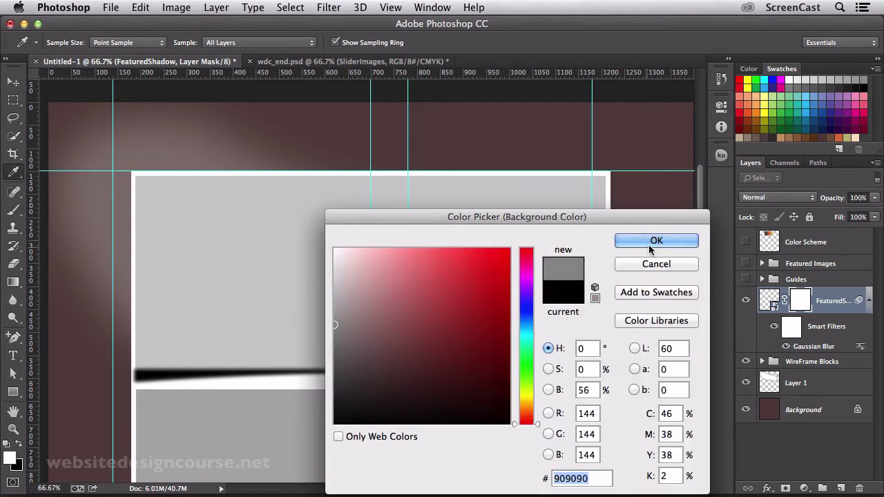
left_click(656, 241)
key("b")
left_click(19, 444)
left_click_drag(219, 373, 241, 371)
Step: Inspect the gray-painted stretch of the shadow up close and undo the gray brush strokes on the mask
key("z")
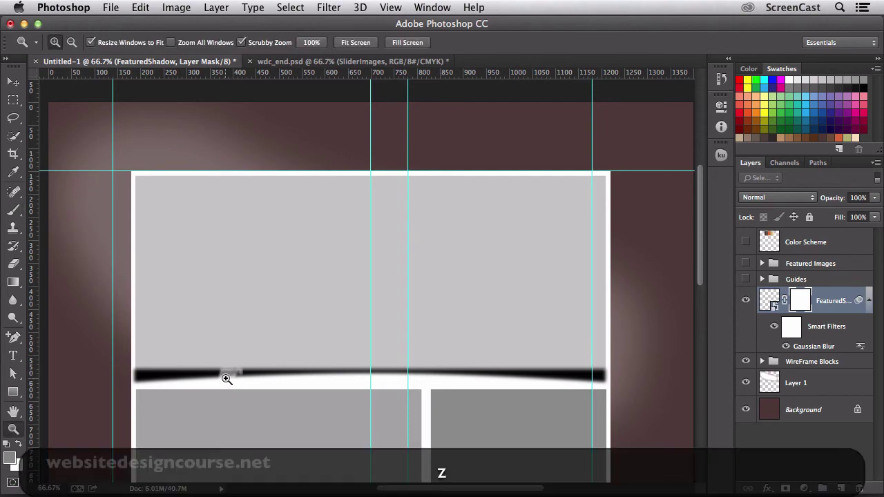
left_click(232, 379)
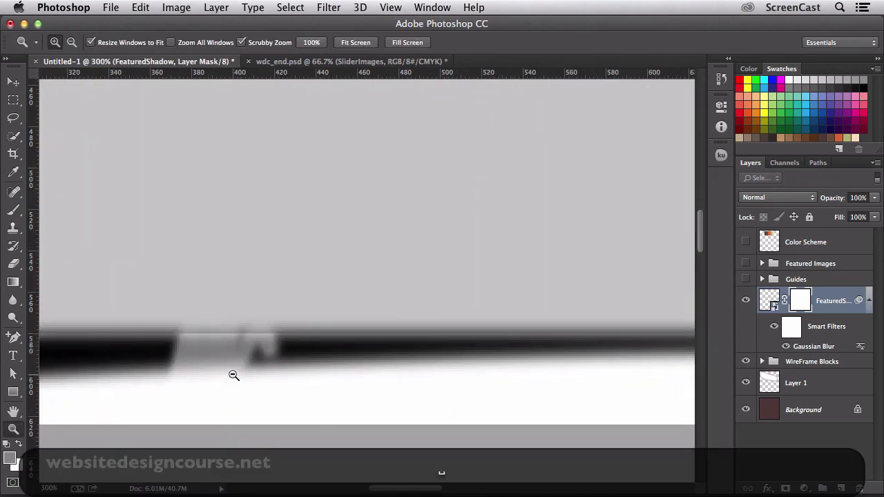
left_click(233, 375, "alt")
left_click(234, 374, "alt")
key("alt+super+z")
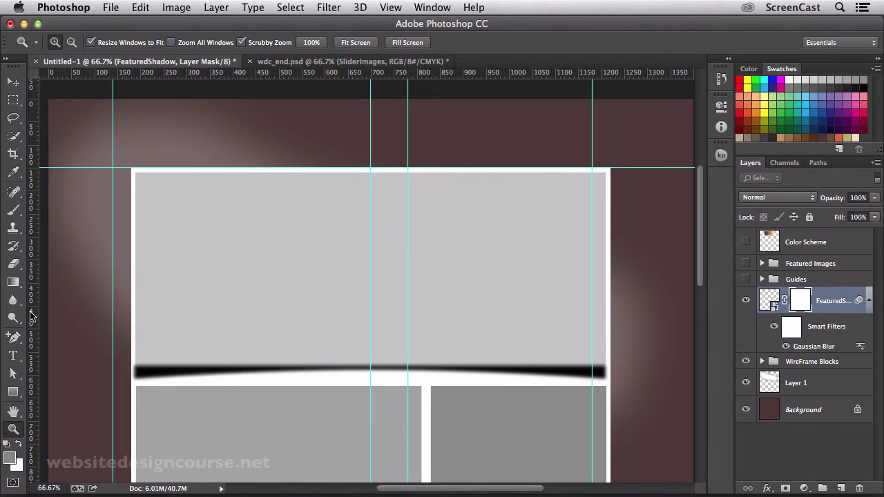
Step: Activate the Gradient tool and set its style to Reflected
left_click(13, 282)
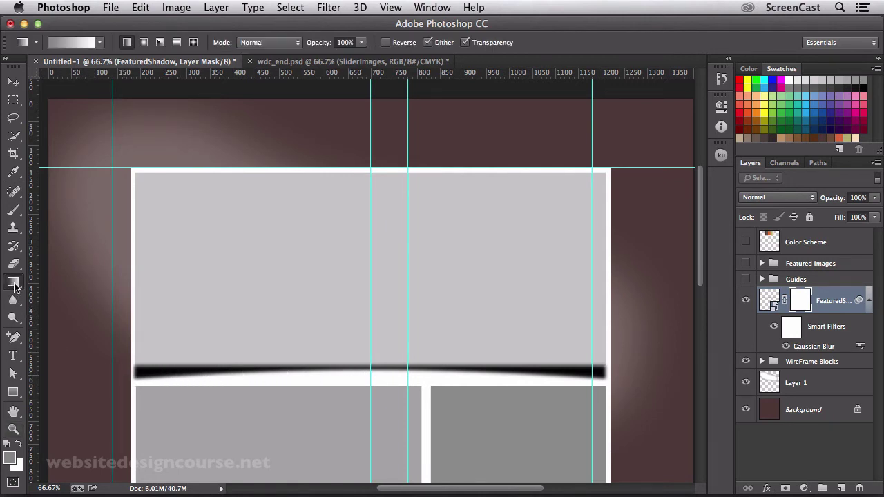
left_click(177, 42)
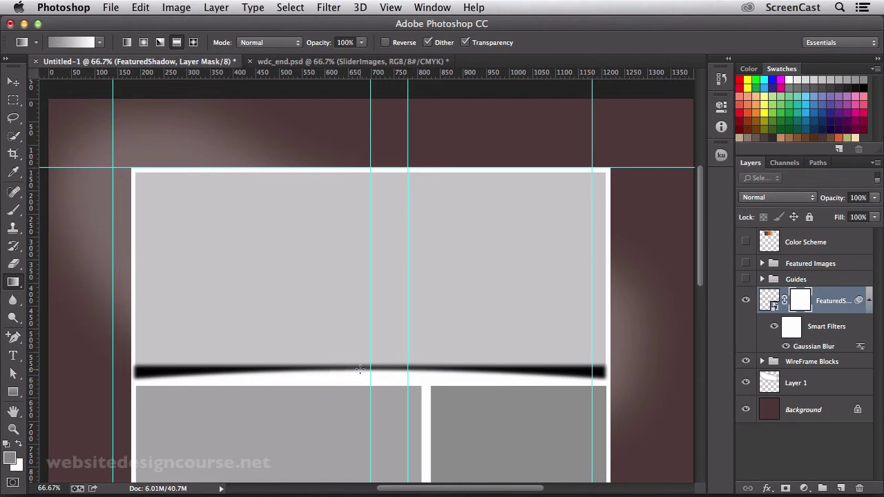
Step: Try a short reflected gray-to-white gradient on the mask, starting near the middle of the shadow, and undo it
left_click_drag(360, 370, 305, 371)
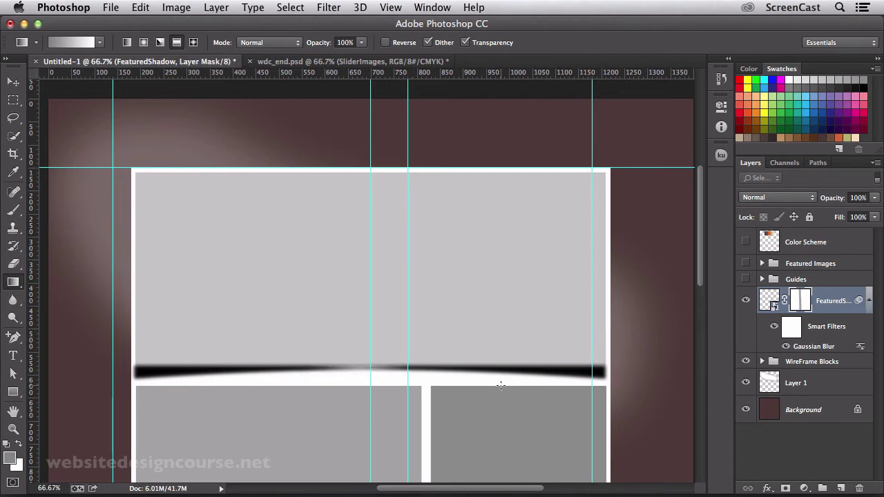
key("super")
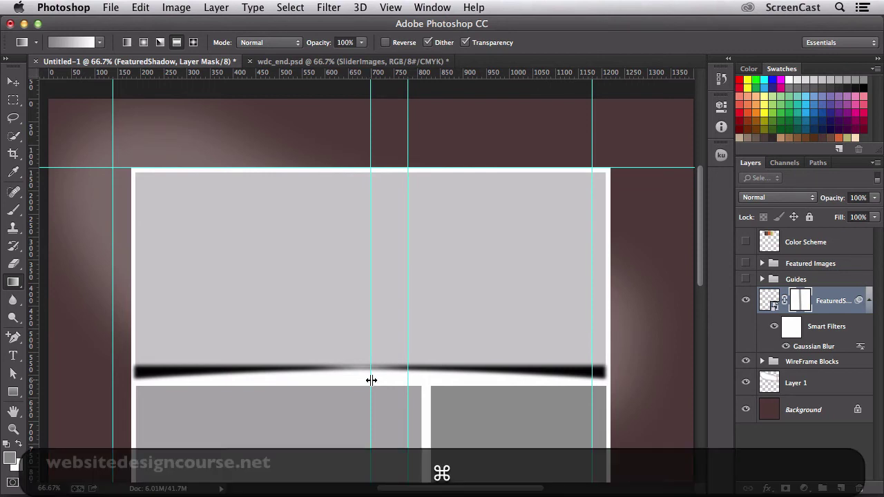
key("super+z")
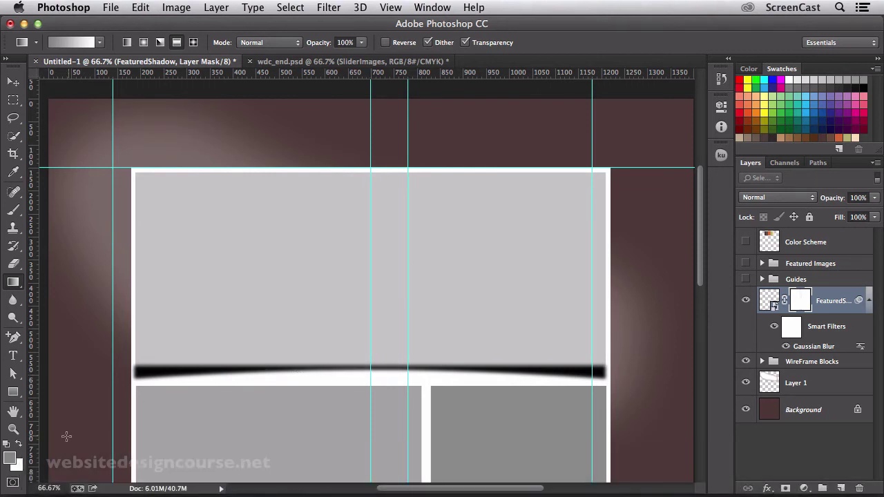
Step: Set the foreground color to black for the mask gradient
left_click(10, 457)
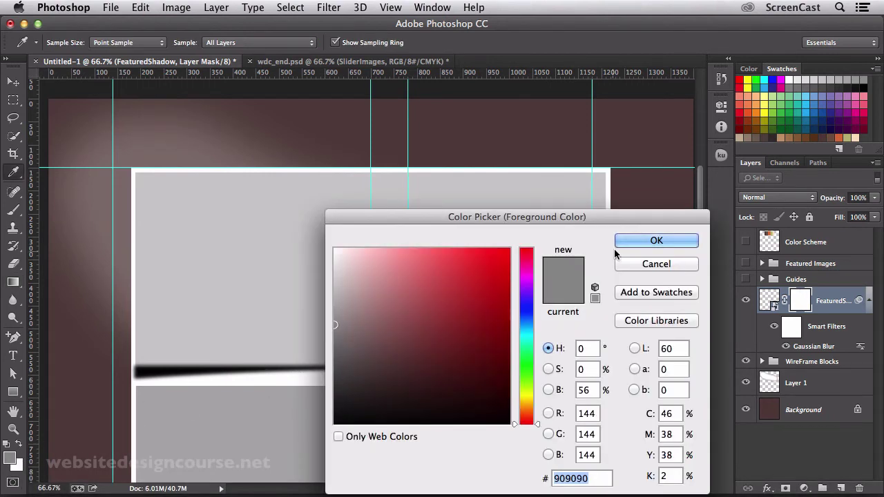
left_click(640, 265)
left_click(11, 459)
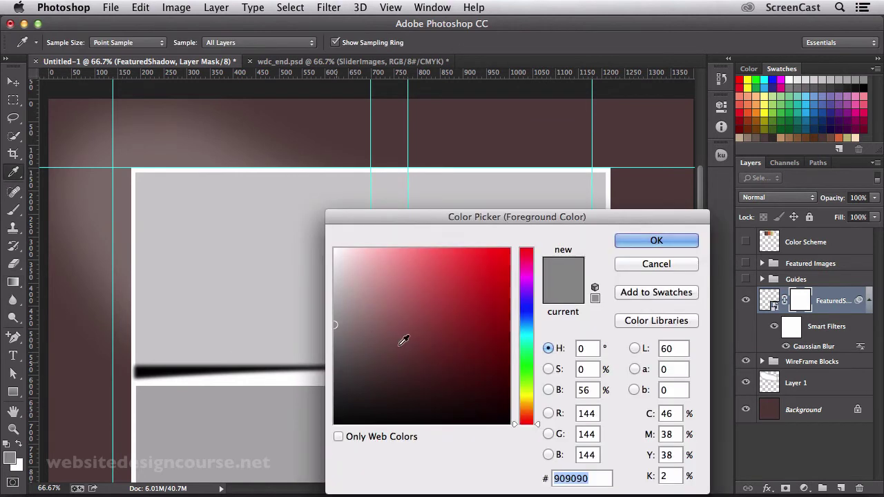
left_click_drag(435, 335, 318, 435)
left_click(627, 239)
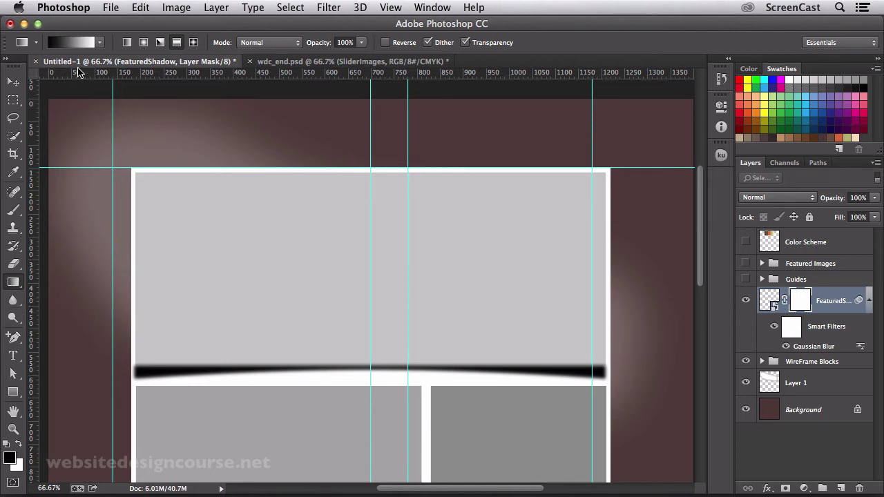
Step: Examine the opacity stops of the Foreground to Transparent preset in the Gradient Editor, and return to the Foreground to Background preset
left_click(70, 44)
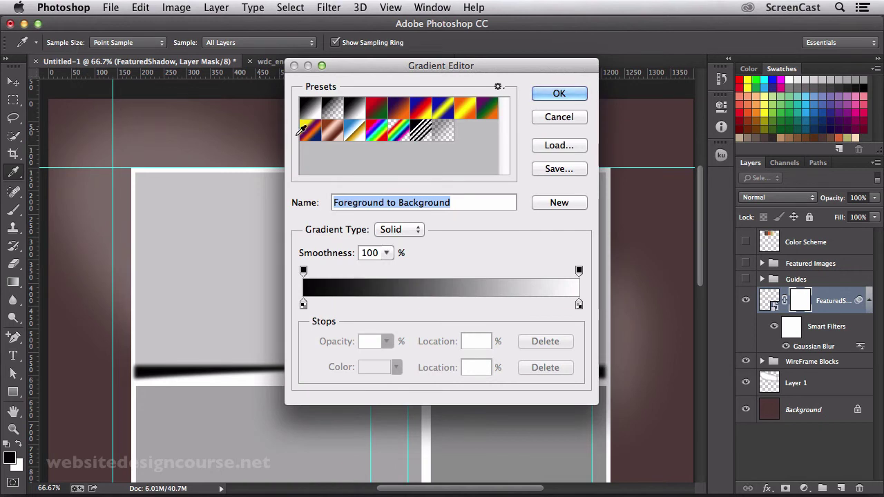
left_click(334, 113)
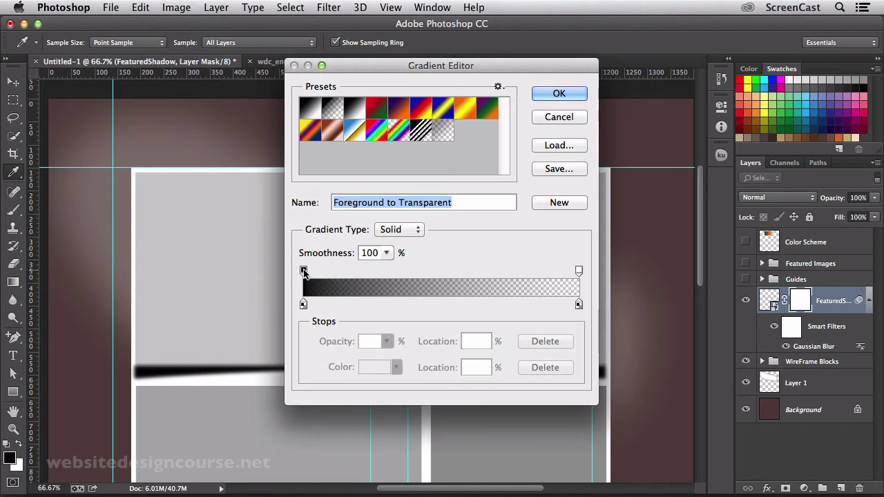
left_click(579, 272)
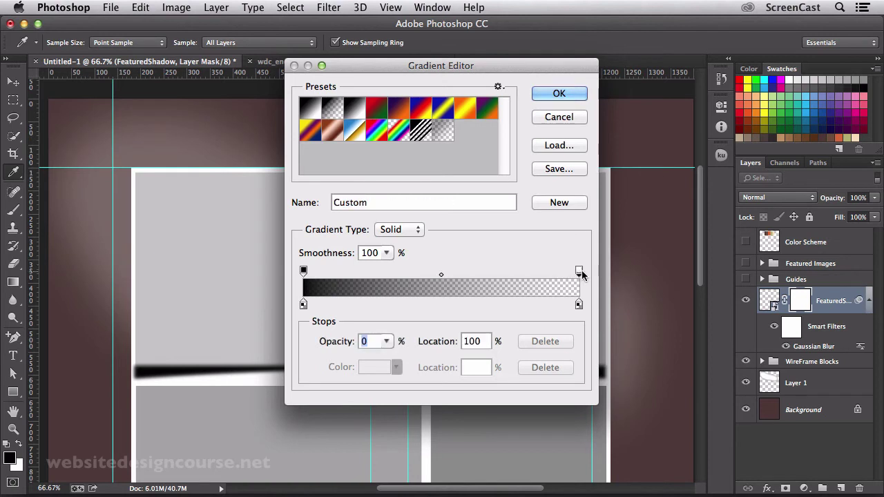
left_click(304, 271)
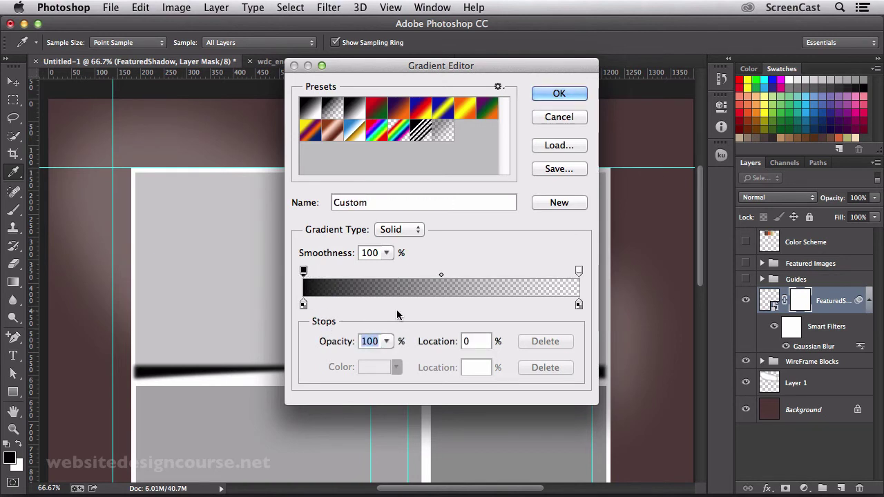
left_click(579, 271)
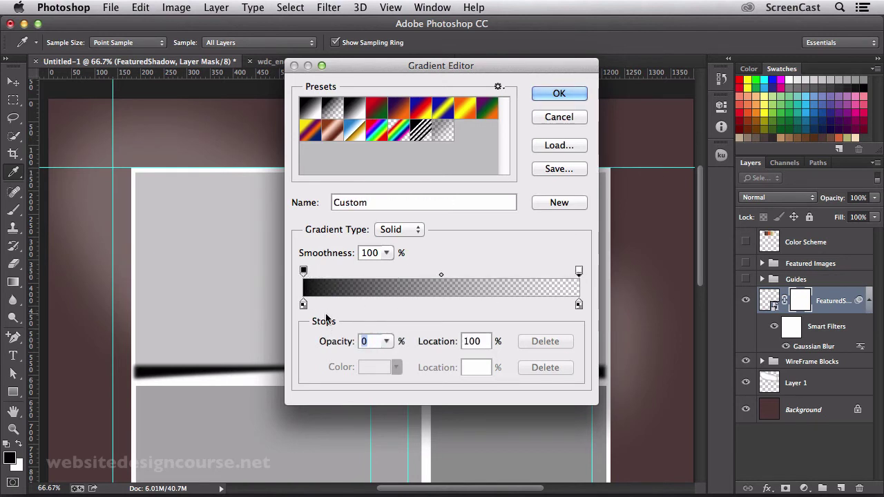
left_click(331, 115)
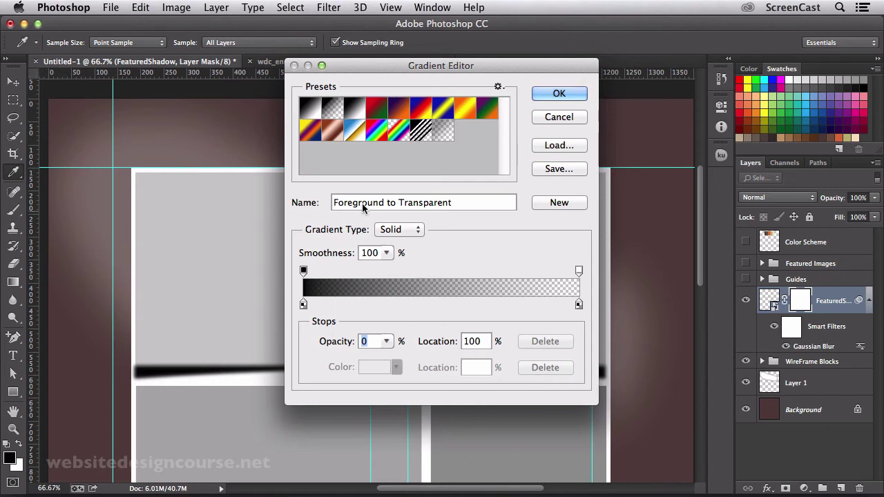
left_click(311, 109)
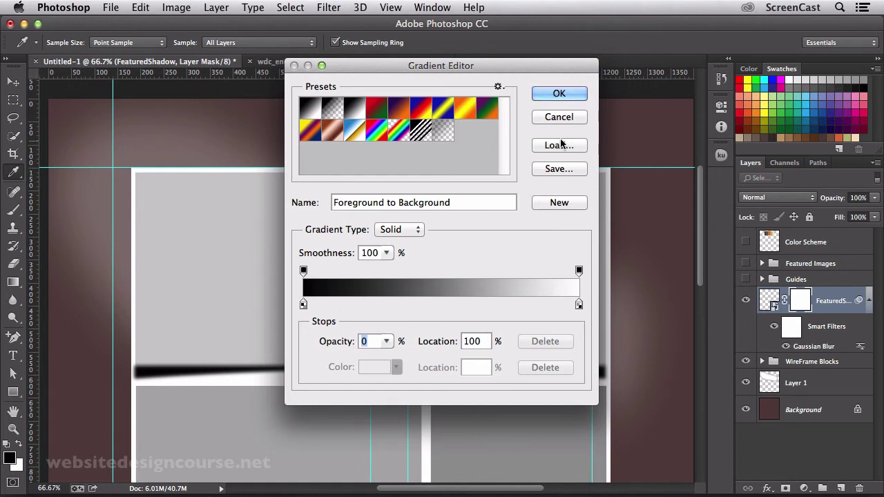
left_click(559, 94)
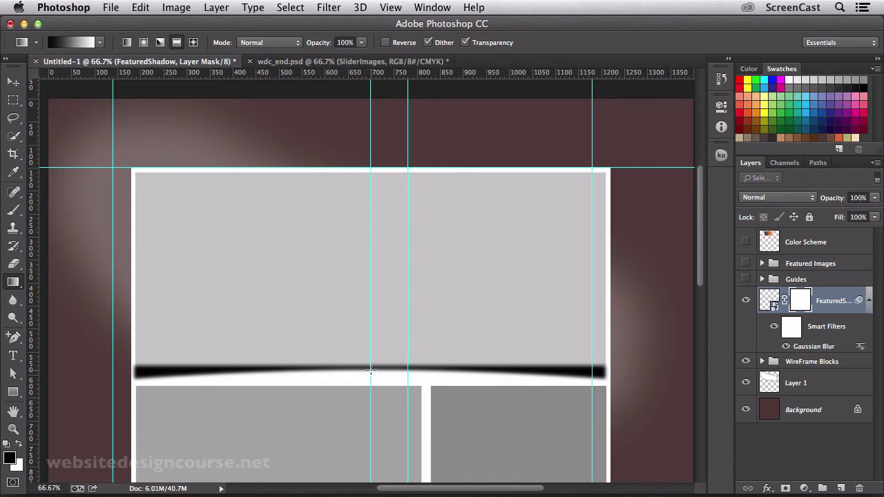
Step: Try a reflected black-to-white gradient on the mask from the shadow's center guide to its left end, and undo it
key("shift")
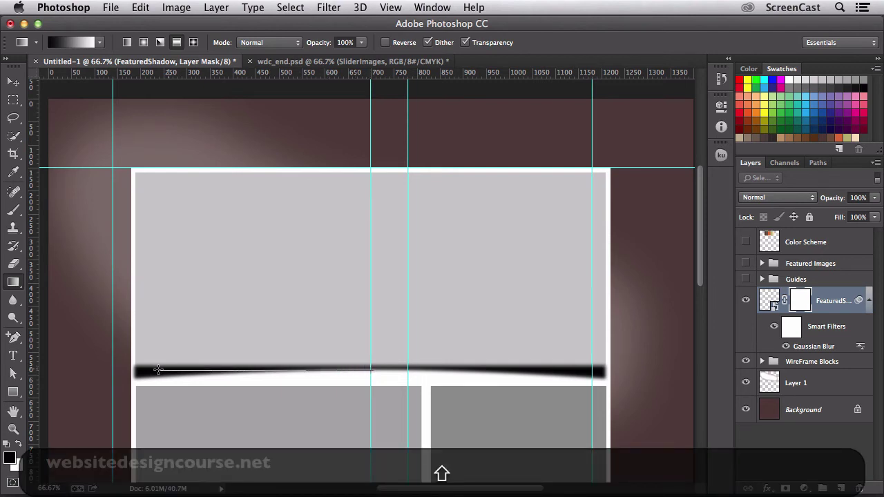
left_click_drag(135, 373, 134, 377)
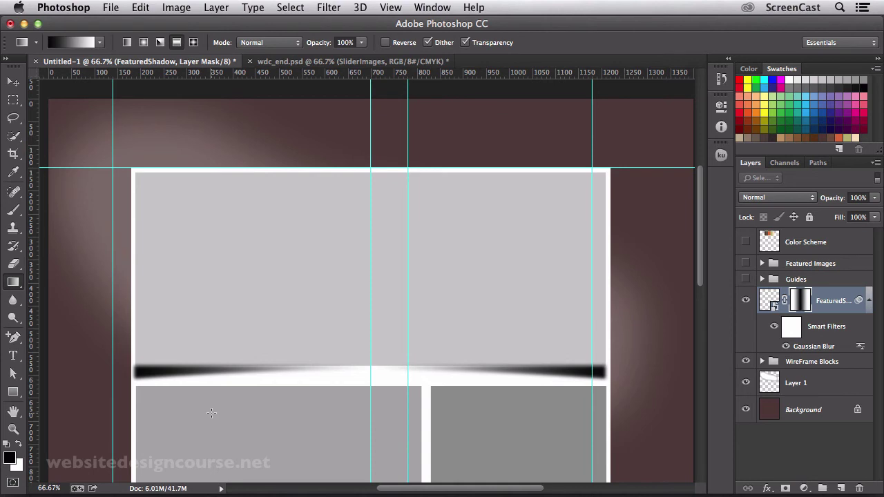
key("super+z")
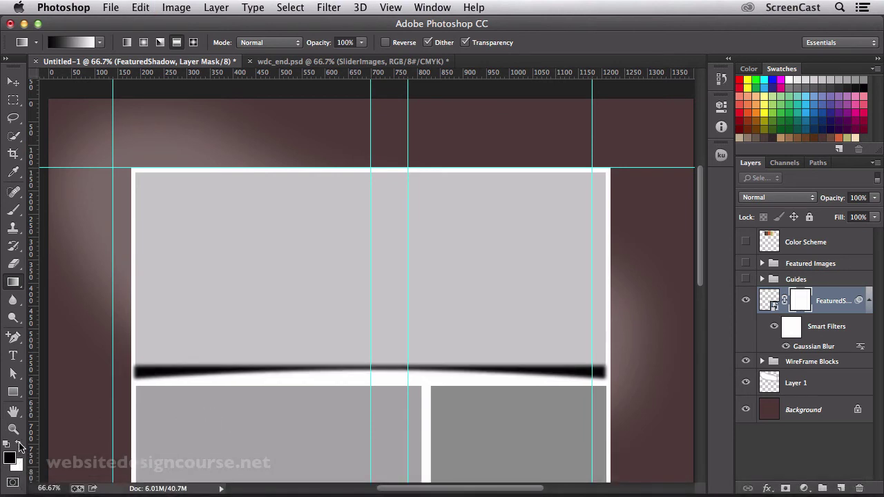
Step: Swap foreground and background colors and draw a reflected white-to-black mask gradient, redoing it from the center guide to beyond the wireframe's left edge
key("x")
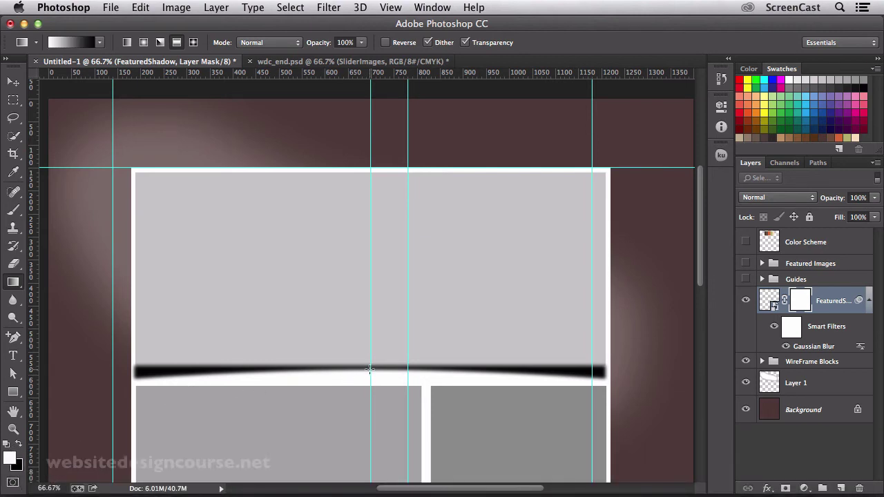
key("shift")
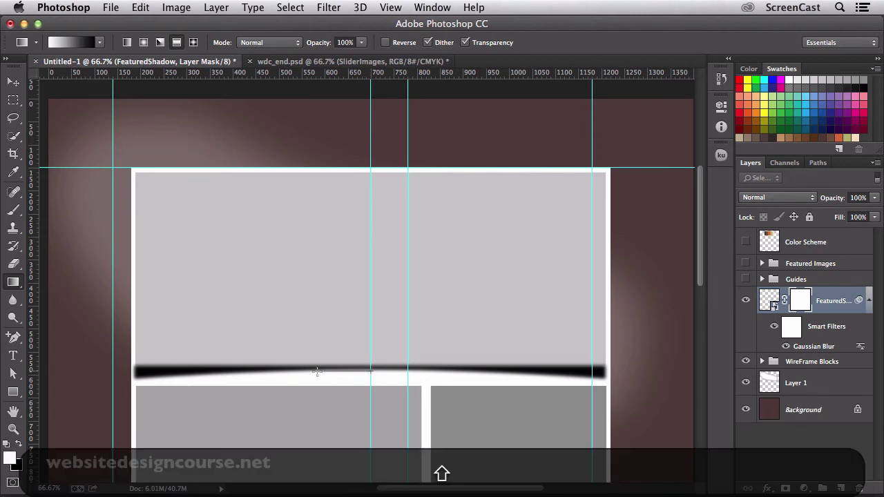
left_click_drag(317, 371, 231, 371)
left_click_drag(136, 375, 135, 377)
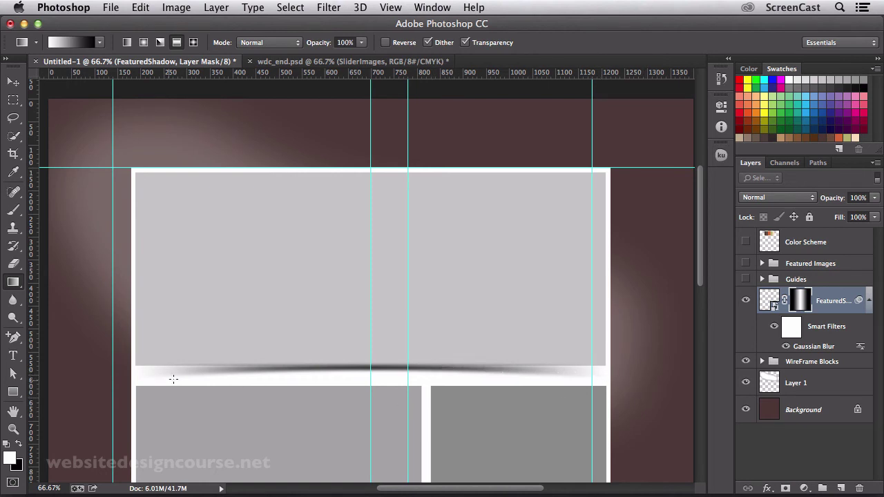
key("super+z")
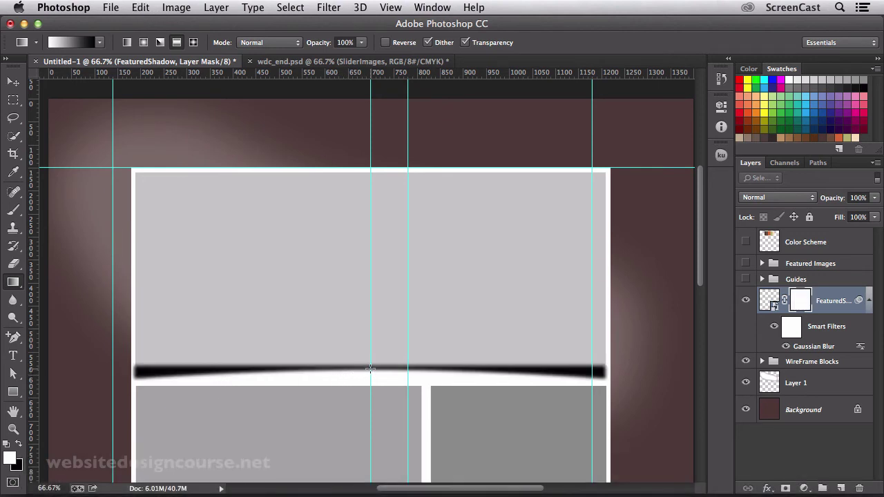
key("shift")
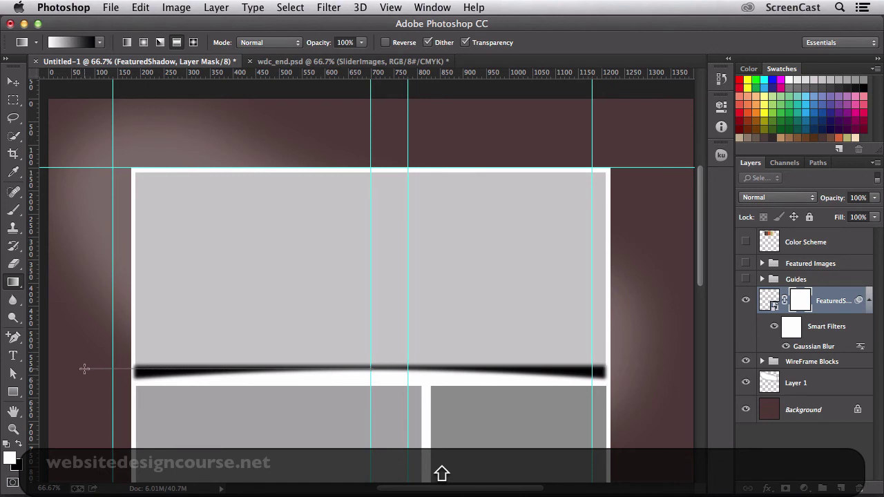
left_click_drag(84, 369, 84, 369)
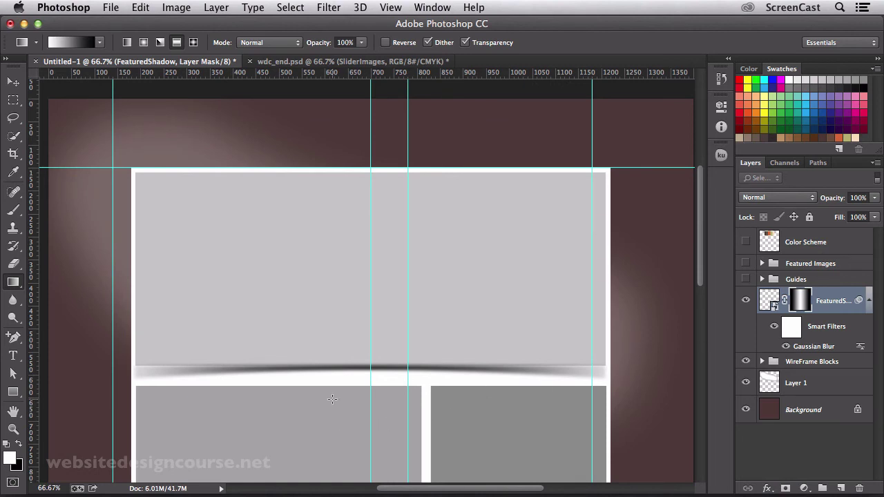
Step: Target the FeaturedShadow content instead of its mask, widen the layer list, and nudge the shadow slightly up against the Featured block's bottom edge
left_click(768, 301)
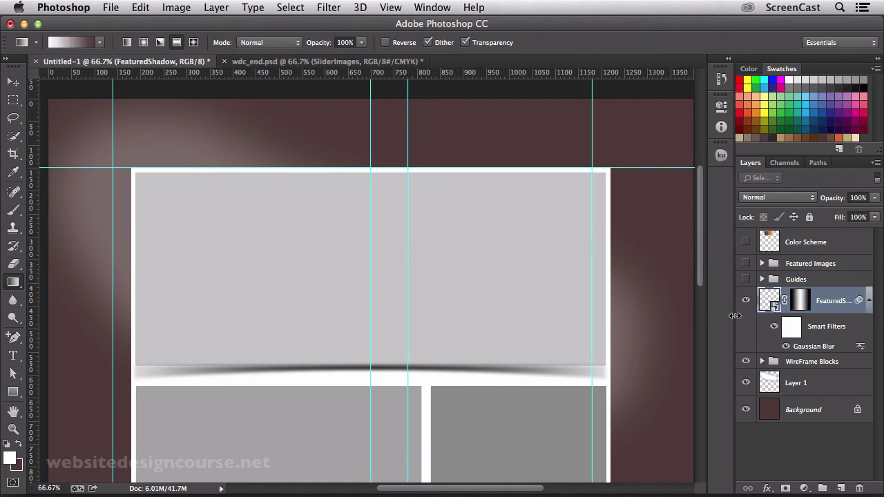
left_click_drag(734, 315, 669, 315)
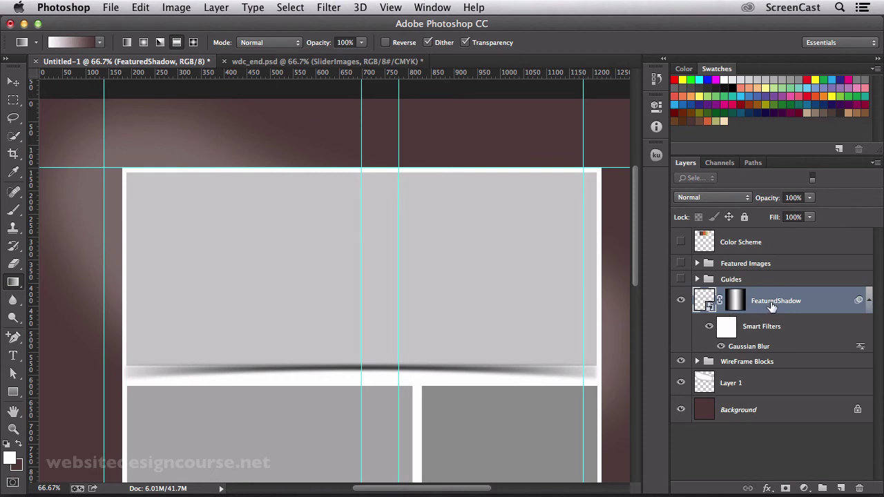
key("v")
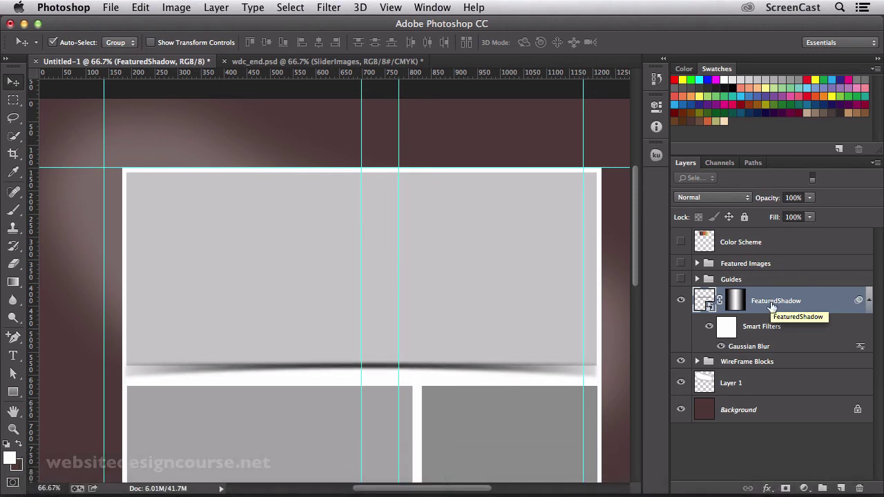
key("Up")
key("Down")
key("Up")
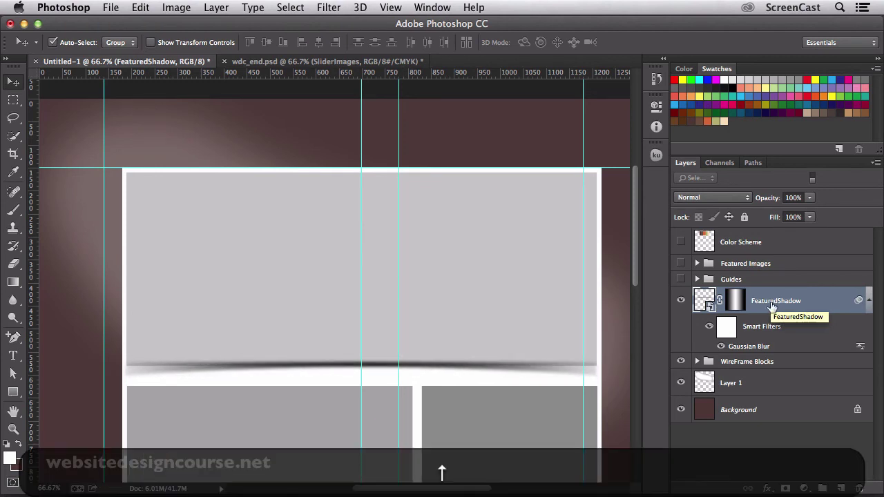
key("Down")
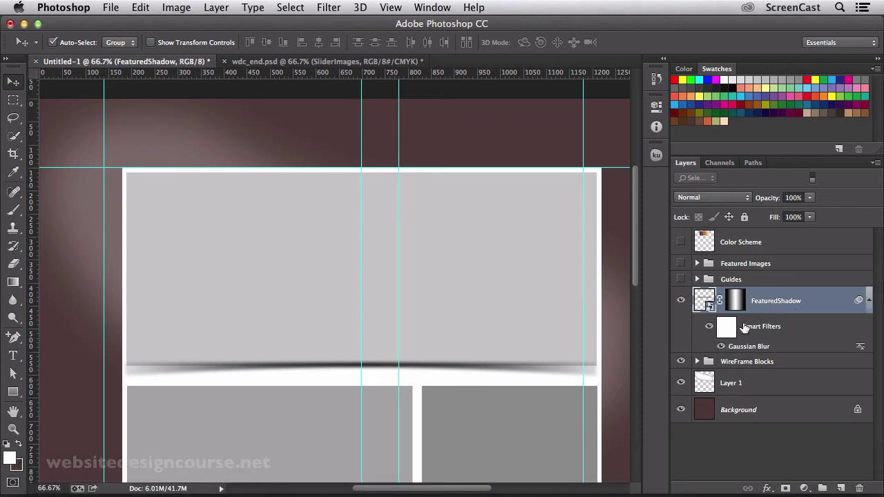
Step: Move the FeaturedShadow layer into the WireFrame Blocks group, directly beneath the Featured layer
left_click(697, 361)
scroll(760, 311, "down", 2)
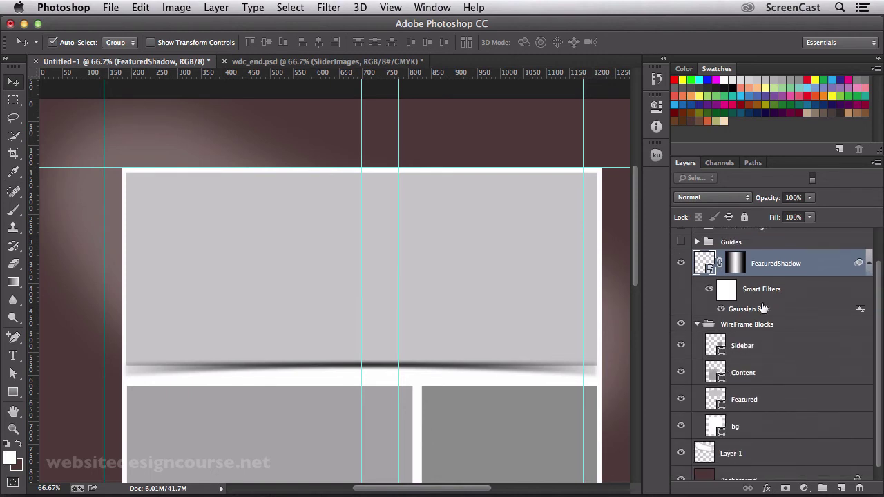
left_click_drag(779, 267, 774, 411)
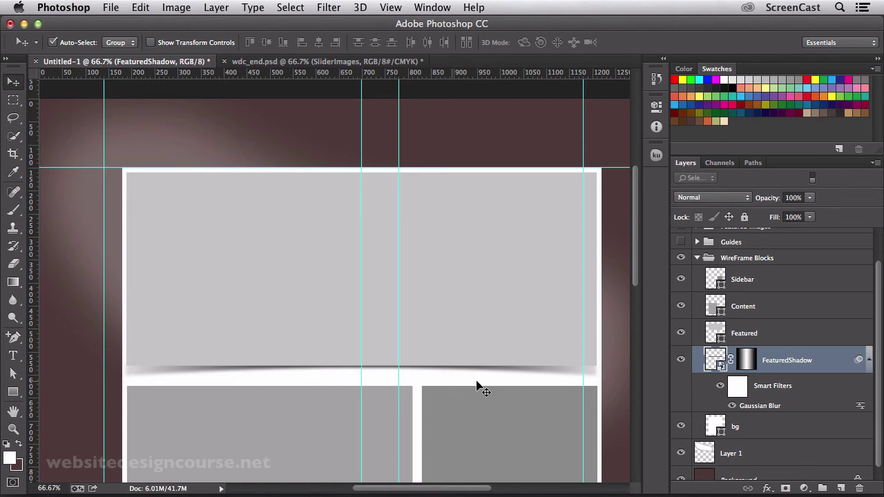
Step: Nudge FeaturedShadow up and down with the Move tool so its curved shadow shows just below the Featured block's bottom edge
key("v")
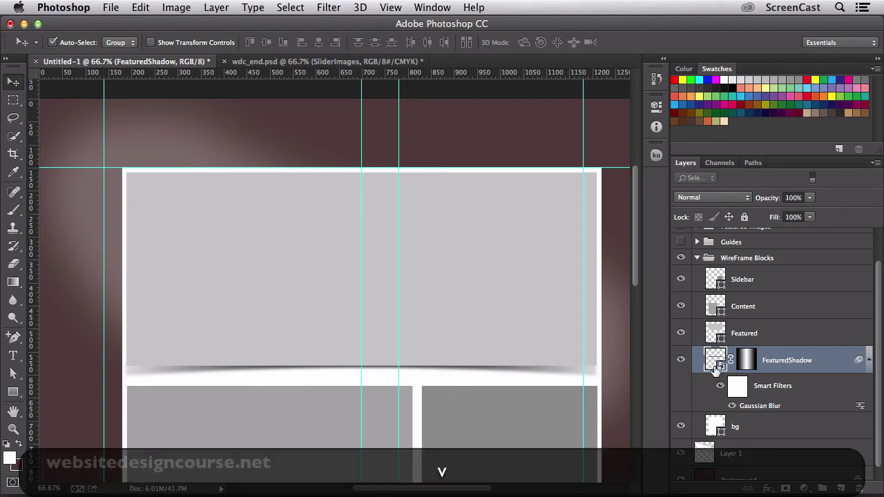
key("Up")
key("Up")
key("Up")
key("Up")
key("Up")
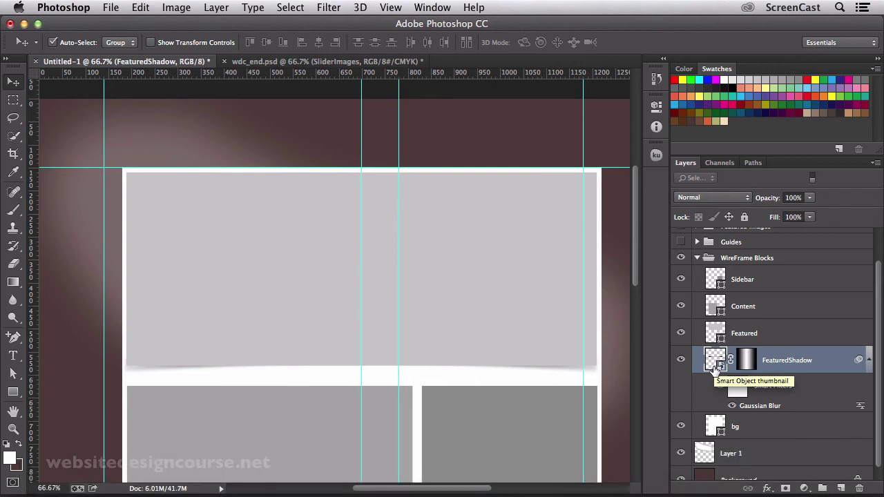
key("Down")
key("Down")
key("Down")
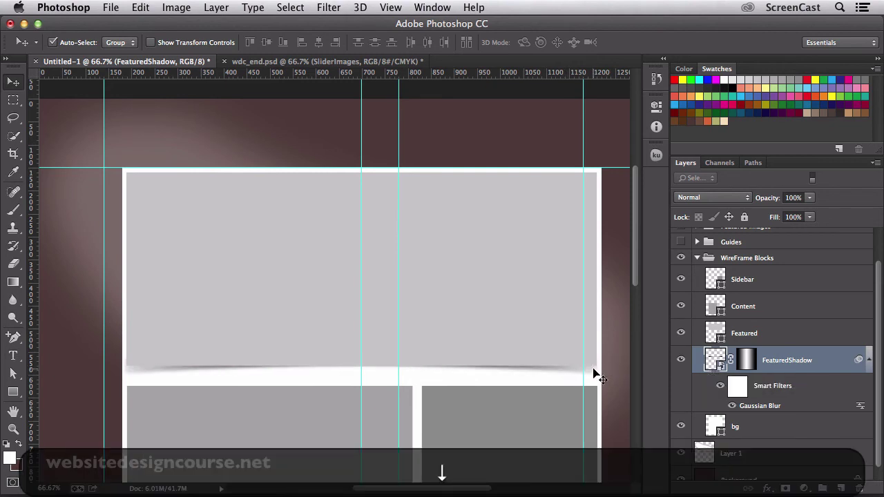
key("Down")
key("Down")
key("Down")
key("Down")
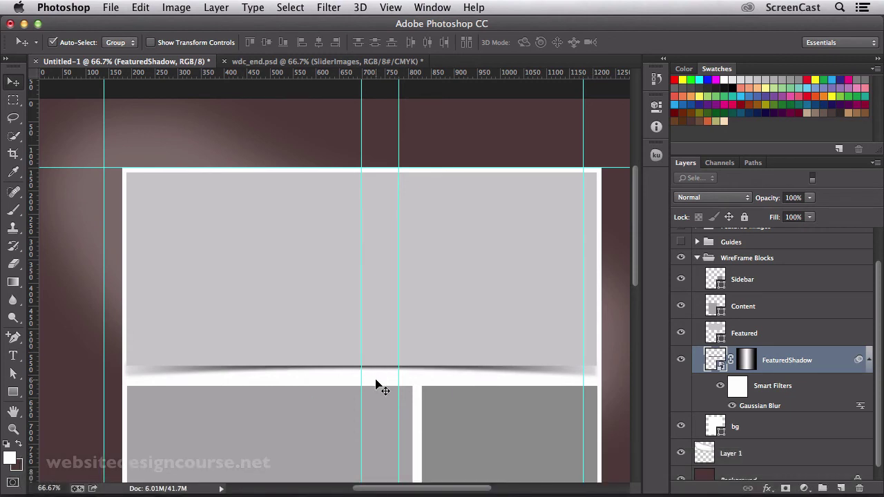
key("Up")
key("Up")
key("Up")
key("Up")
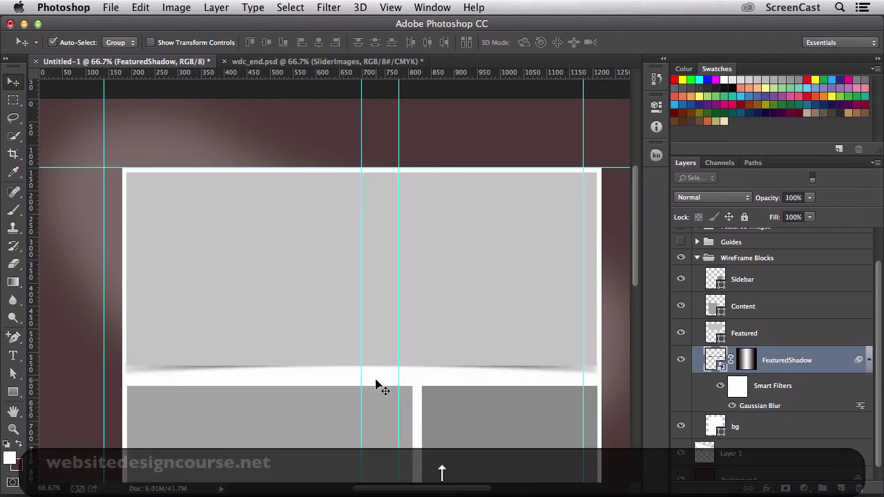
key("Down")
key("Down")
key("Down")
key("Down")
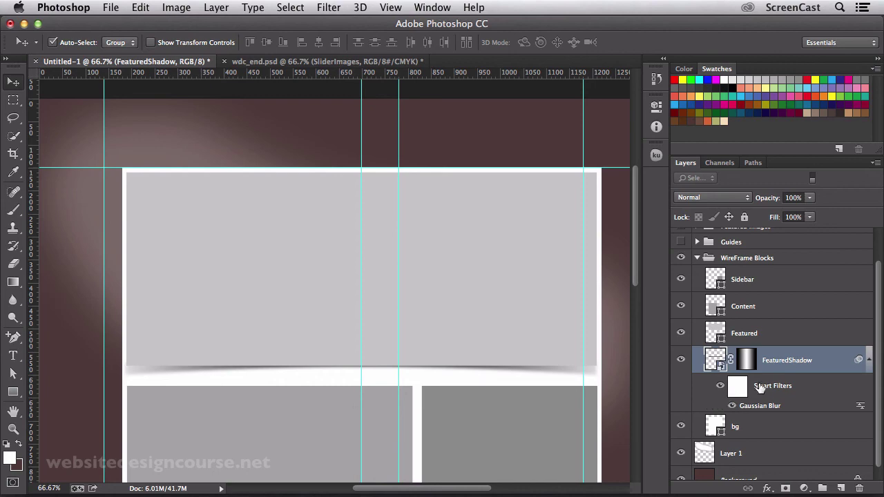
Step: Toggle the Featured Images group's visibility on and off, and expand the group to view its layers
scroll(760, 387, "up", 3)
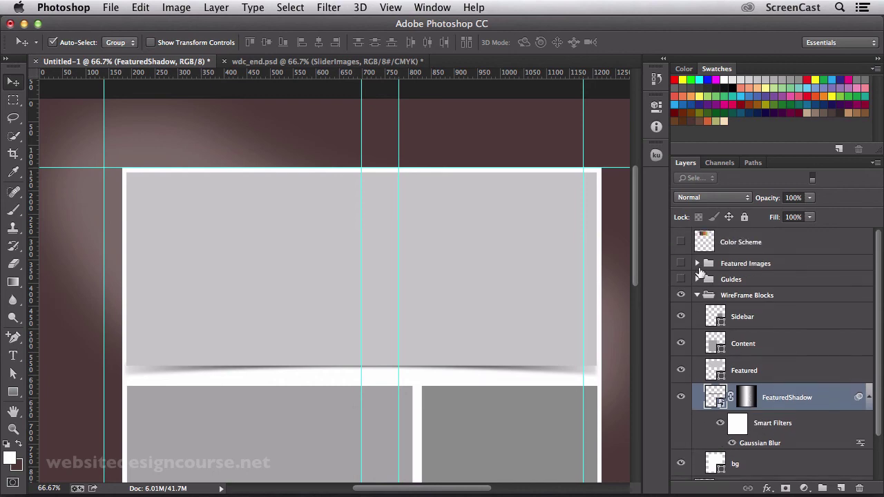
left_click(680, 264)
left_click(680, 264)
left_click(680, 263)
left_click(680, 264)
left_click(719, 266)
left_click(697, 263)
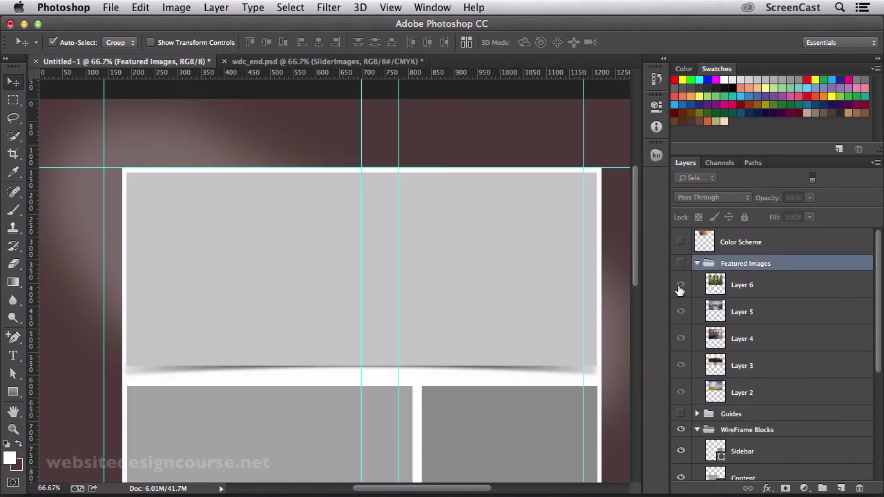
Step: Preview the photos by hiding and reshowing Layers 6 to 2, and collapse and hide the Featured Images group
left_click(680, 287)
left_click(681, 287)
left_click(680, 312)
left_click(680, 339)
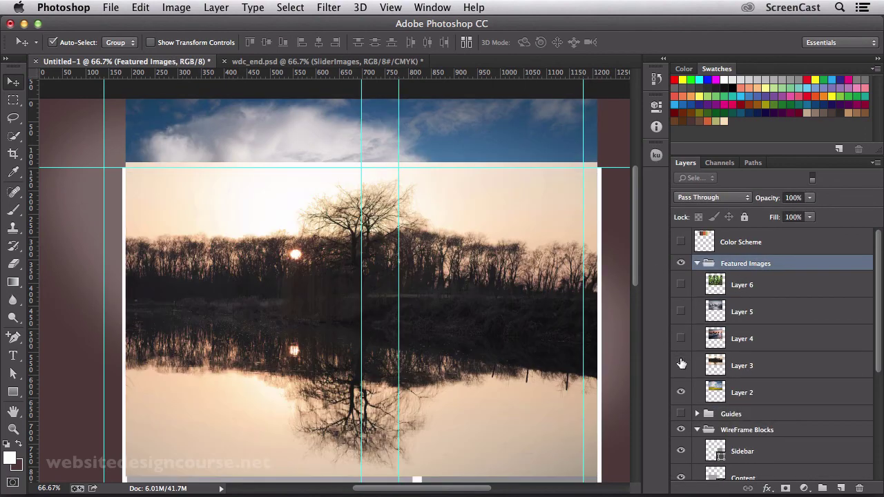
left_click(680, 366)
left_click(681, 391)
left_click(681, 391)
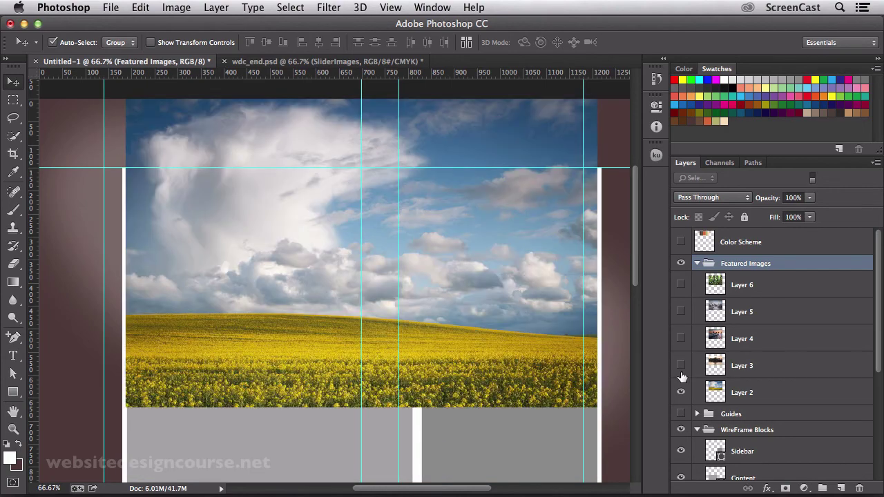
left_click(680, 365)
left_click(681, 338)
left_click(680, 312)
left_click(680, 284)
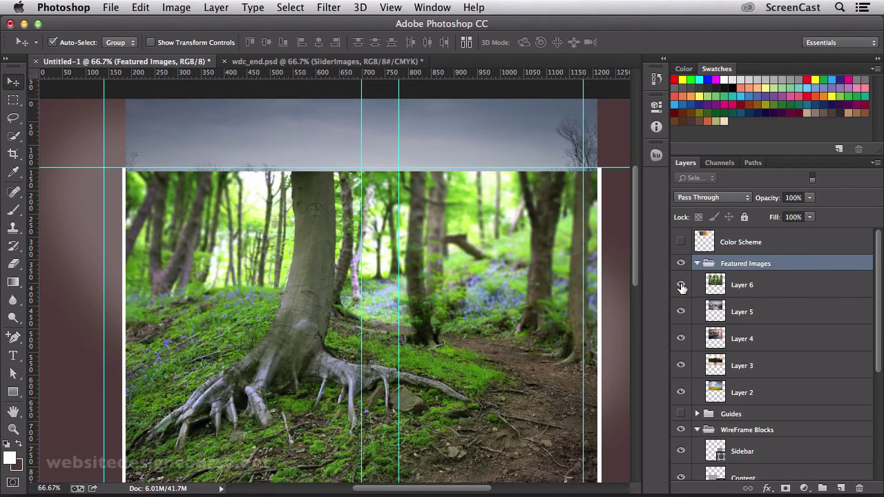
left_click(696, 263)
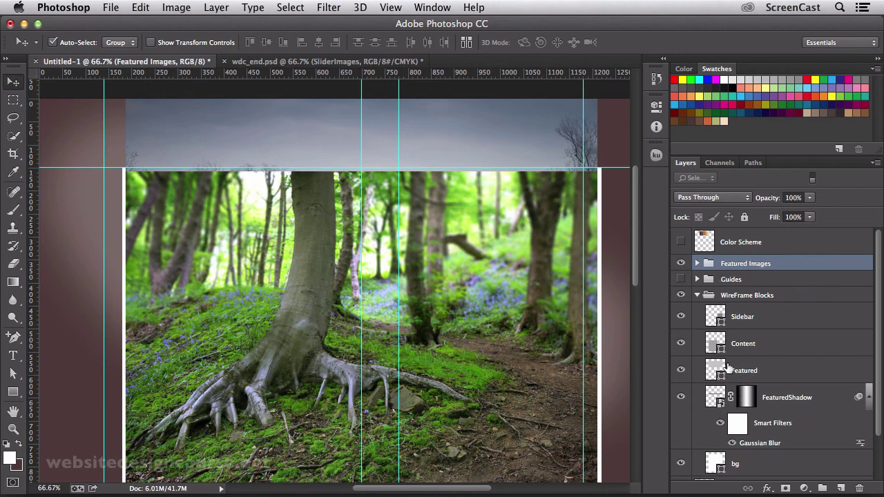
left_click(681, 263)
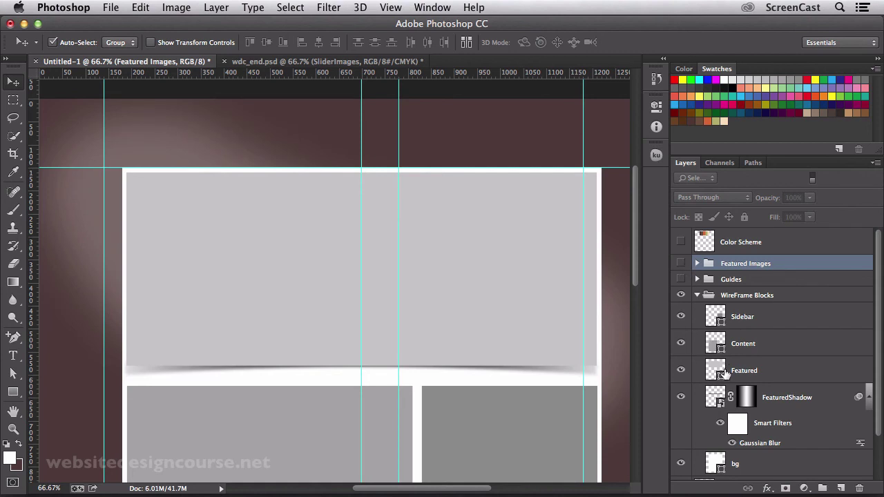
Step: Load the Featured layer's outline as a selection, add it as a layer mask to the Featured Images group, and show the group
key("super")
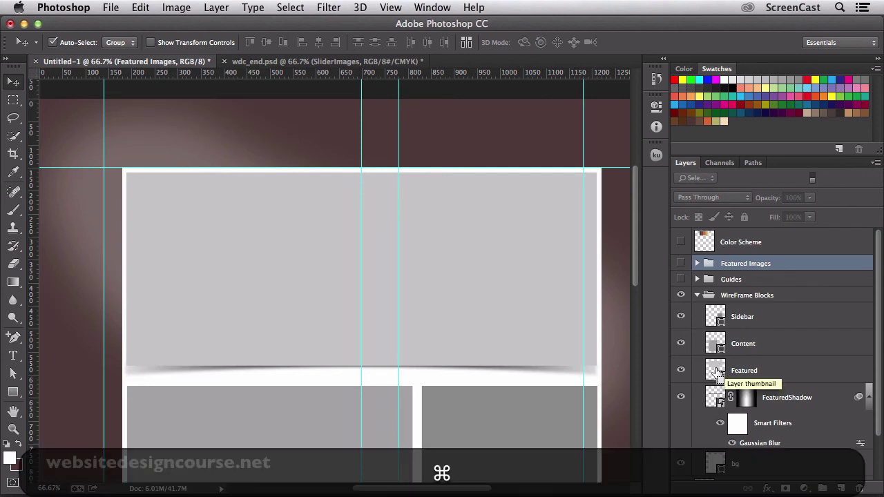
left_click(717, 371, "super")
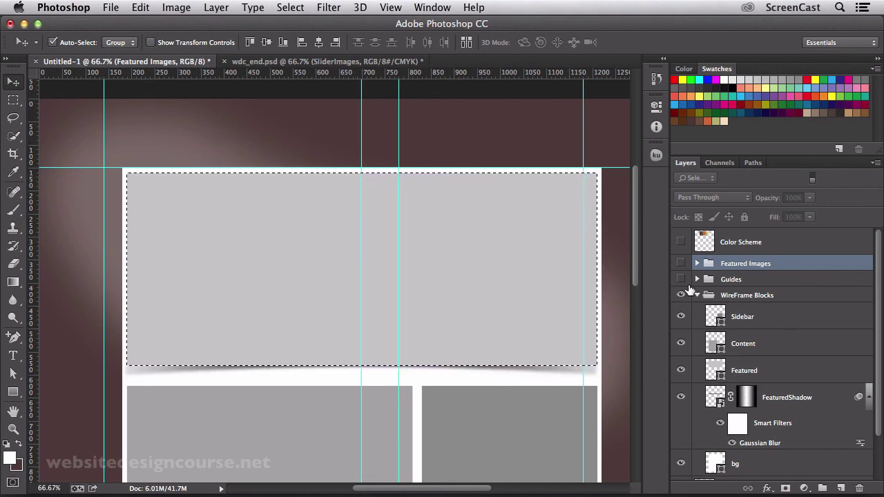
left_click(785, 489)
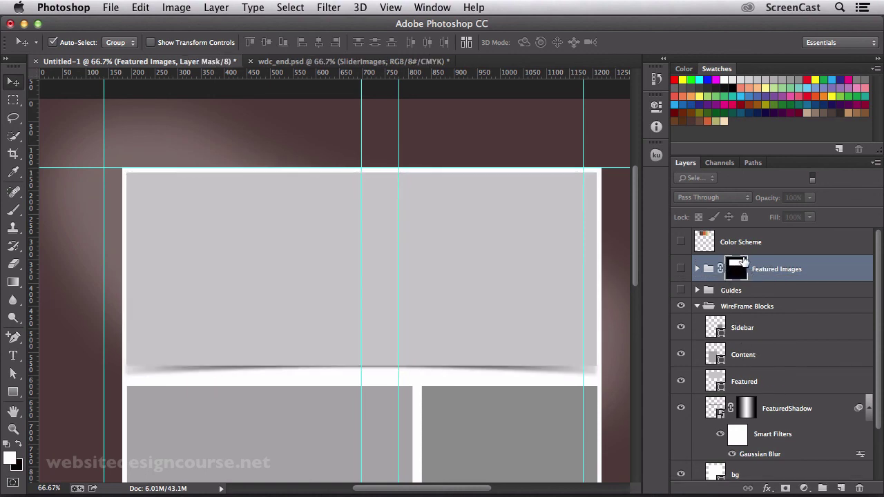
left_click(680, 273)
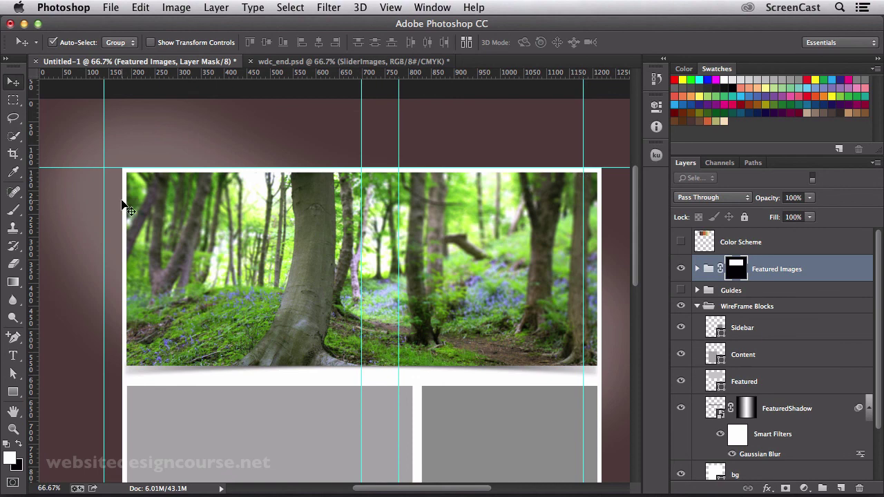
Step: Hide Layer 6, Layer 5, Layer 4 and Layer 3 inside the masked Featured Images group
left_click(696, 269)
left_click(682, 298)
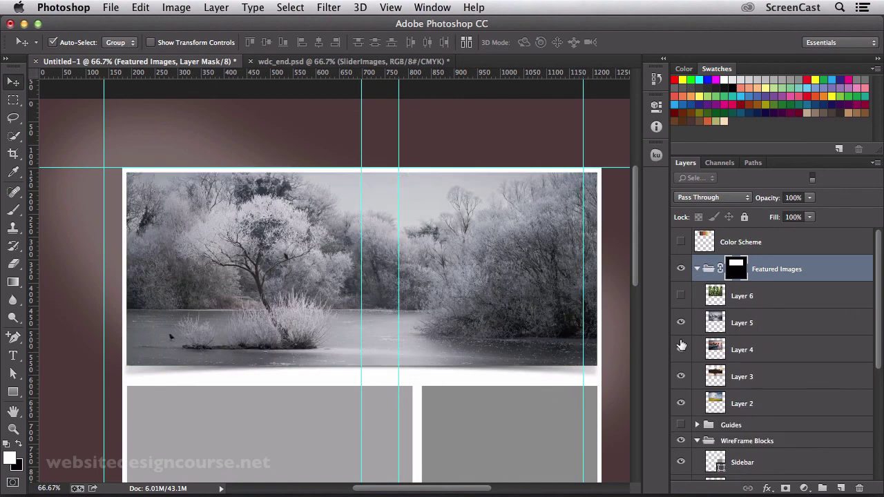
left_click(681, 323)
left_click(681, 350)
left_click(681, 377)
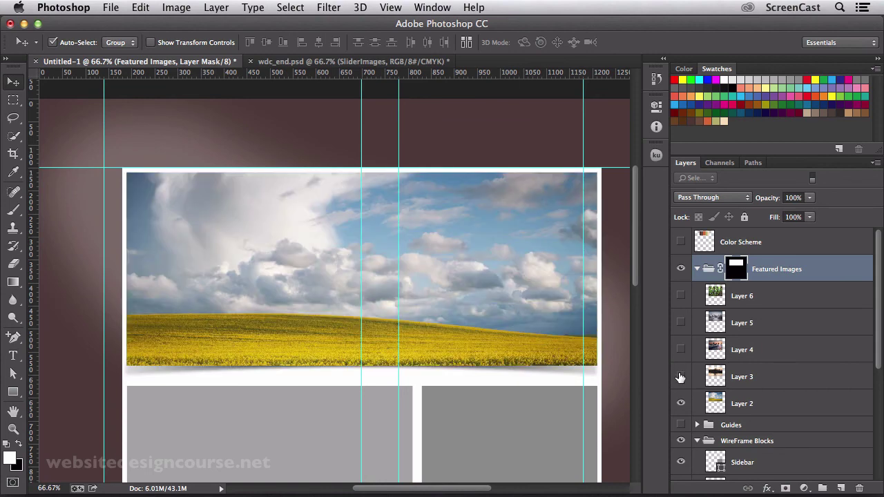
Step: Try to reposition the Layer 2 field photo with group auto-selection on, and undo the move
left_click(721, 404)
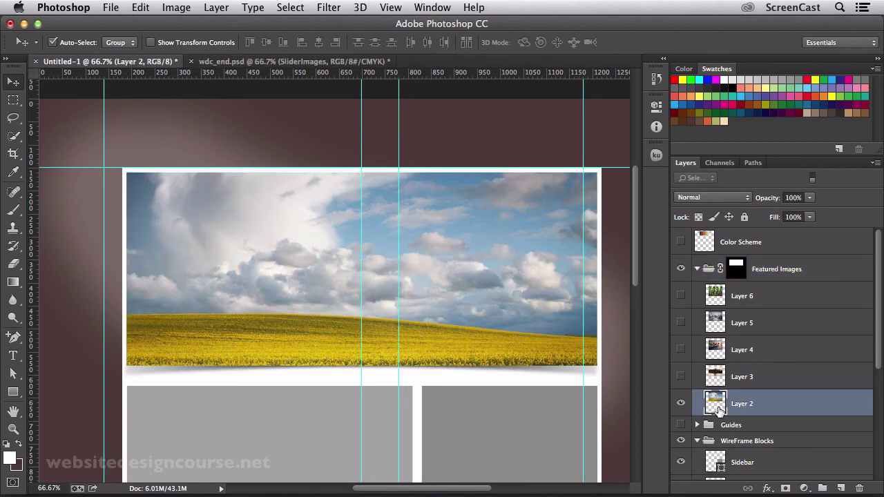
mouse_move(474, 317)
left_mouse_down()
mouse_move(476, 337)
mouse_move(476, 312)
left_mouse_up()
key("super+z")
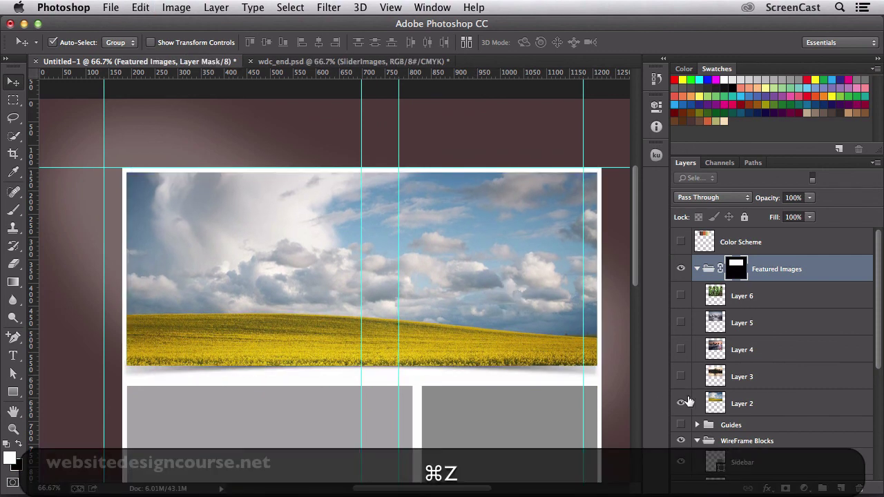
Step: Turn off the Move tool's Auto-Select, try shifting the Layer 2 photo slightly down within the mask, and undo the shift
left_click(718, 404)
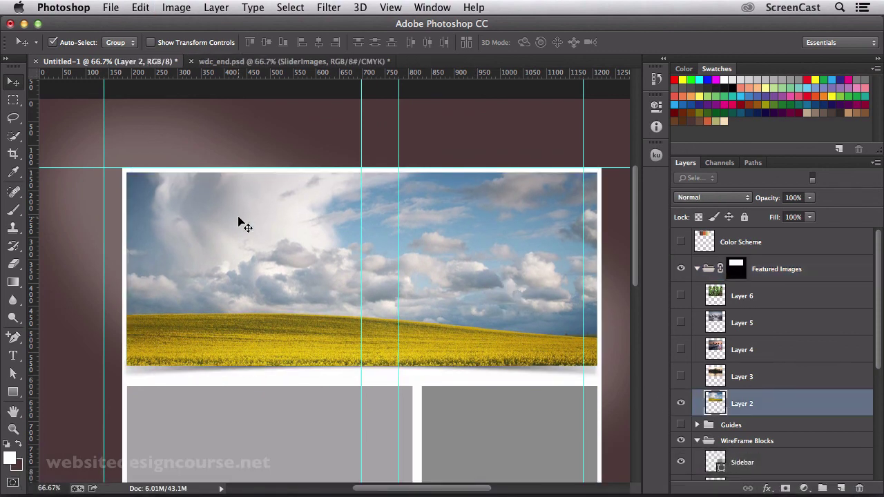
left_click(54, 44)
mouse_move(417, 333)
left_mouse_down()
mouse_move(420, 267)
mouse_move(419, 350)
mouse_move(348, 367)
mouse_move(444, 357)
mouse_move(431, 380)
mouse_move(409, 376)
mouse_move(421, 330)
mouse_move(423, 339)
mouse_move(422, 304)
mouse_move(424, 350)
mouse_move(424, 301)
mouse_move(423, 345)
left_mouse_up()
key("super+z")
Step: Show Layer 6 in the Featured Images group, and collapse the Featured Images and WireFrame Blocks groups
left_click(697, 270)
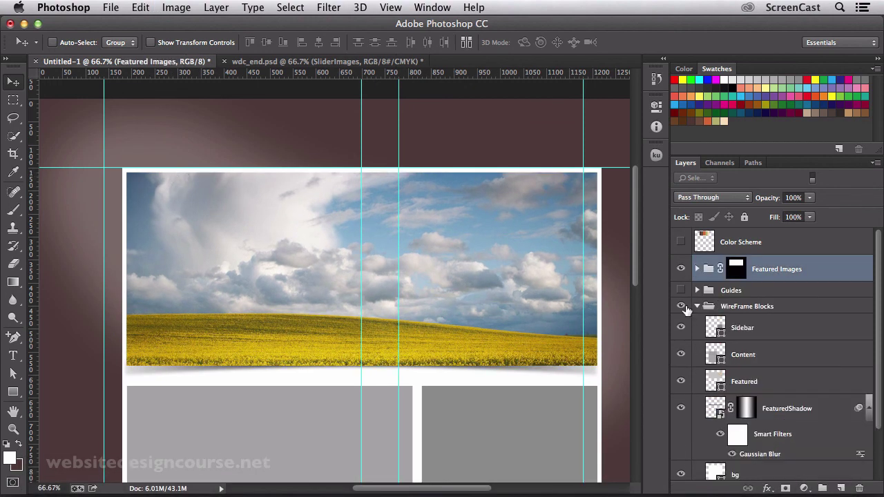
left_click(697, 268)
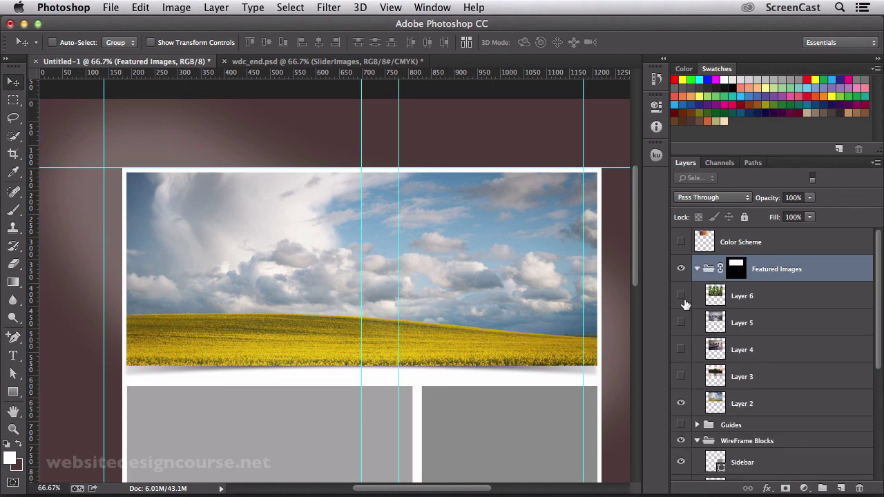
left_click(681, 297)
left_click(696, 269)
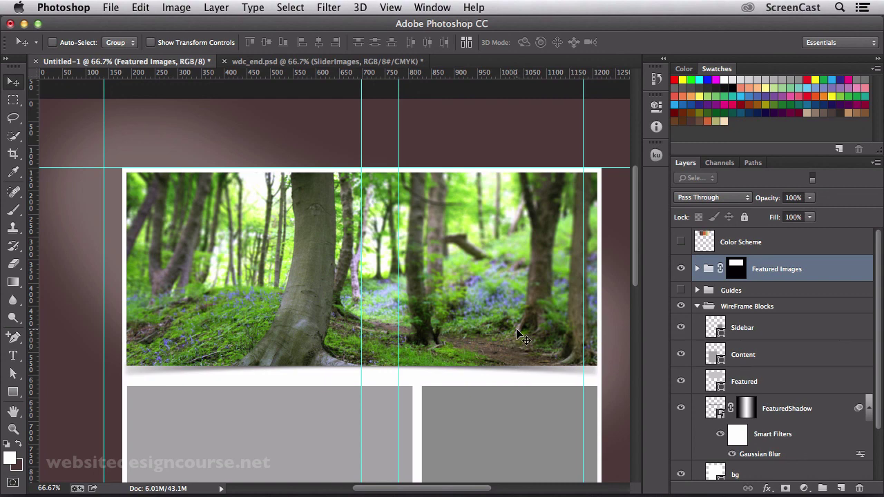
left_click(697, 306)
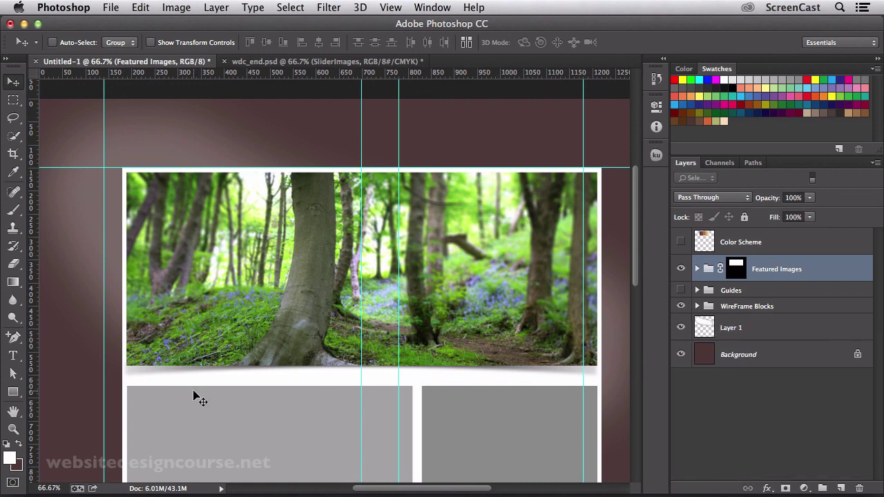